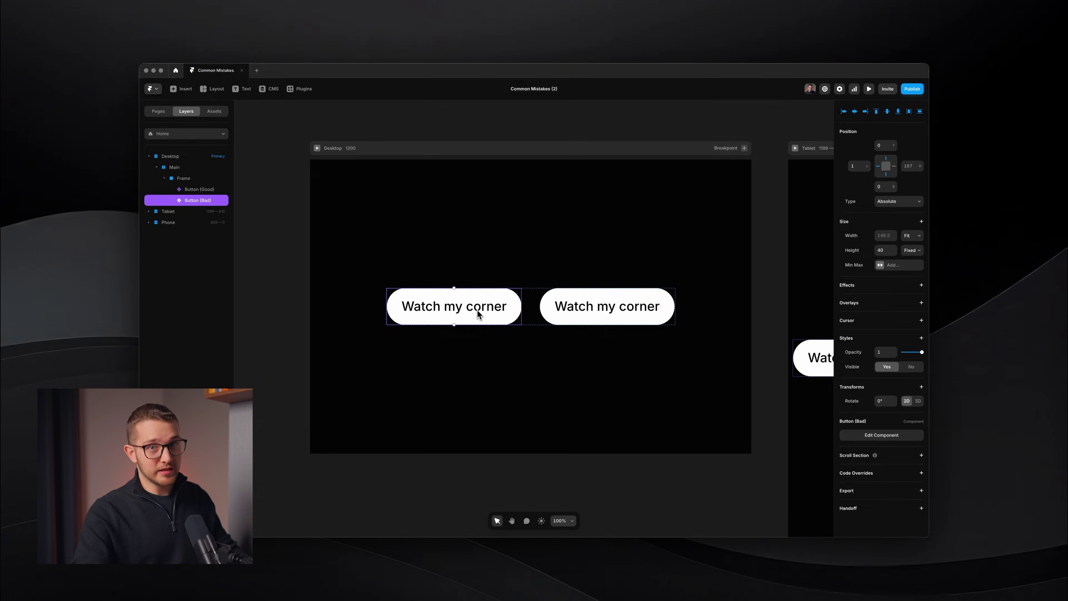
Open the Button (Bad) component and examine the primary variant's spring transition settings
double_click(478, 314)
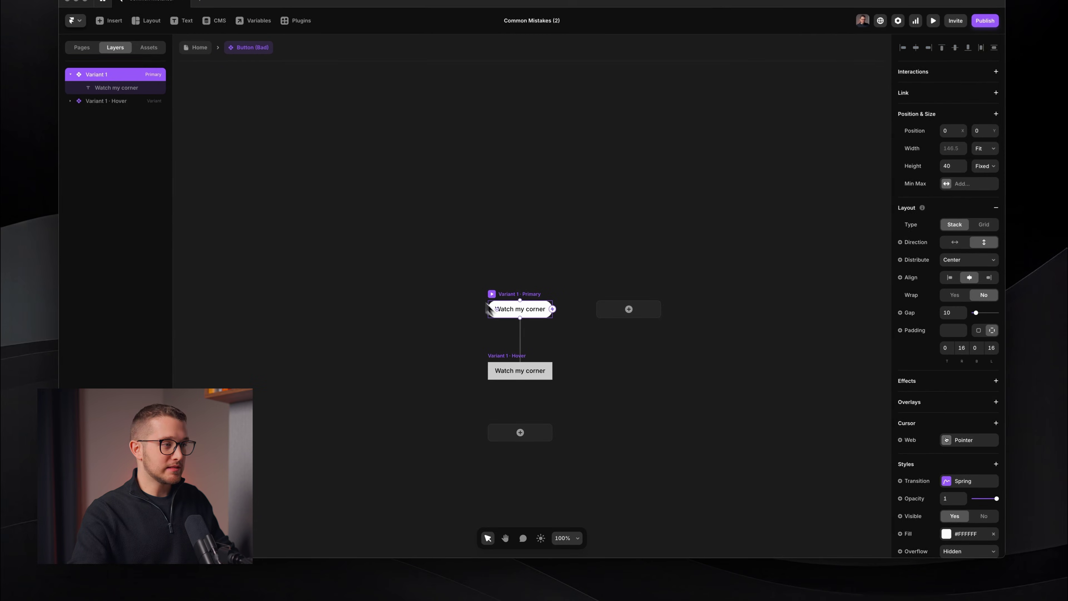
left_click(963, 481)
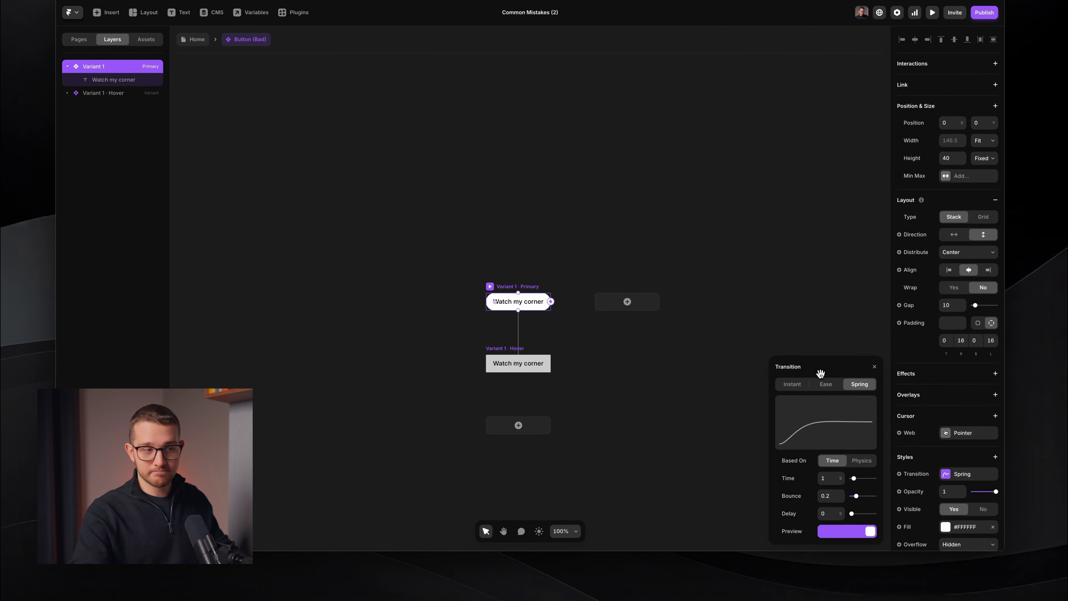
left_click_drag(820, 374, 793, 258)
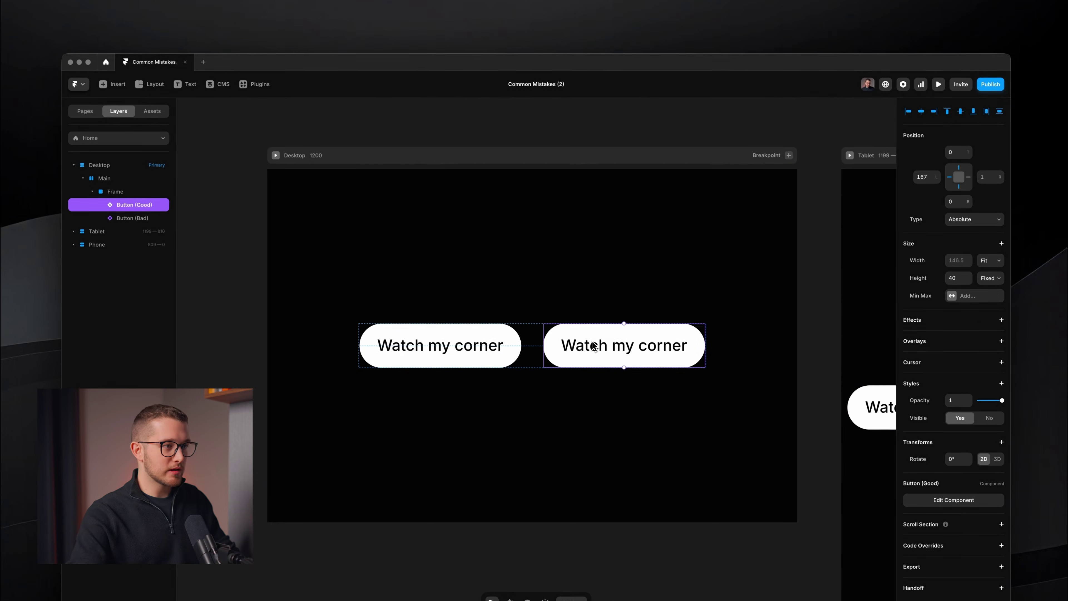
Open the Button (Good) component and examine its primary variant's spring transition settings for comparison
double_click(594, 345)
left_click(961, 486)
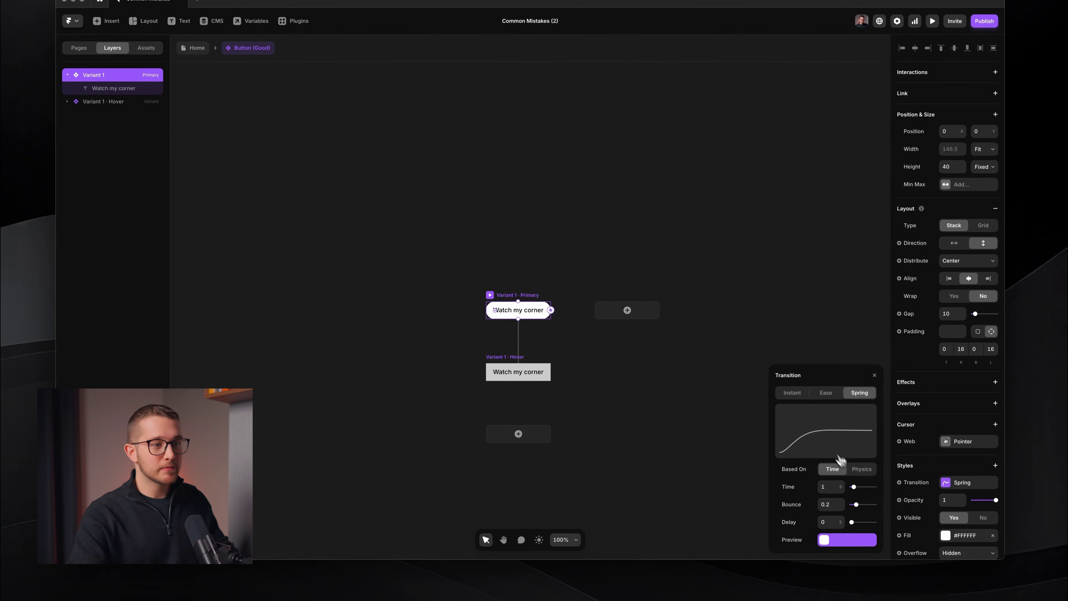
left_click_drag(829, 384, 823, 265)
left_click(709, 236)
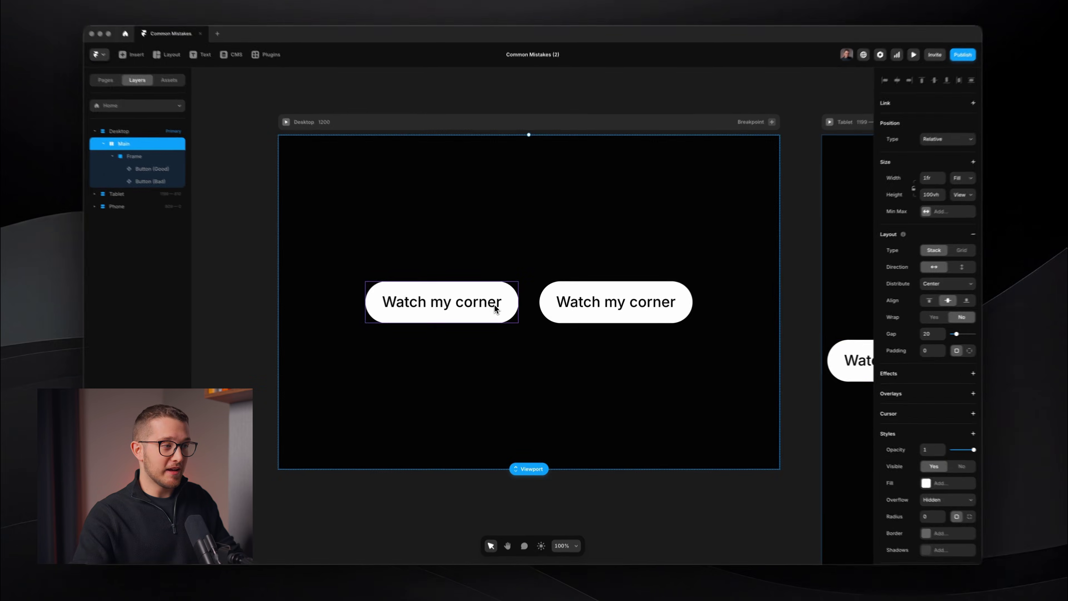
Reopen the Button (Bad) component and compare the corner radius of its primary and hover variants
left_click(493, 305)
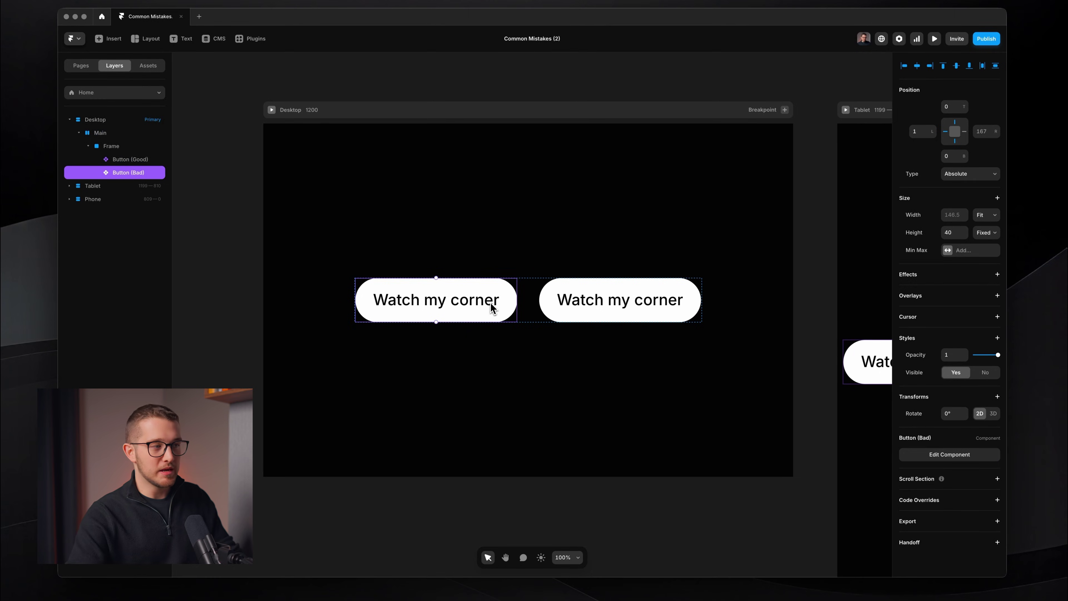
double_click(495, 300)
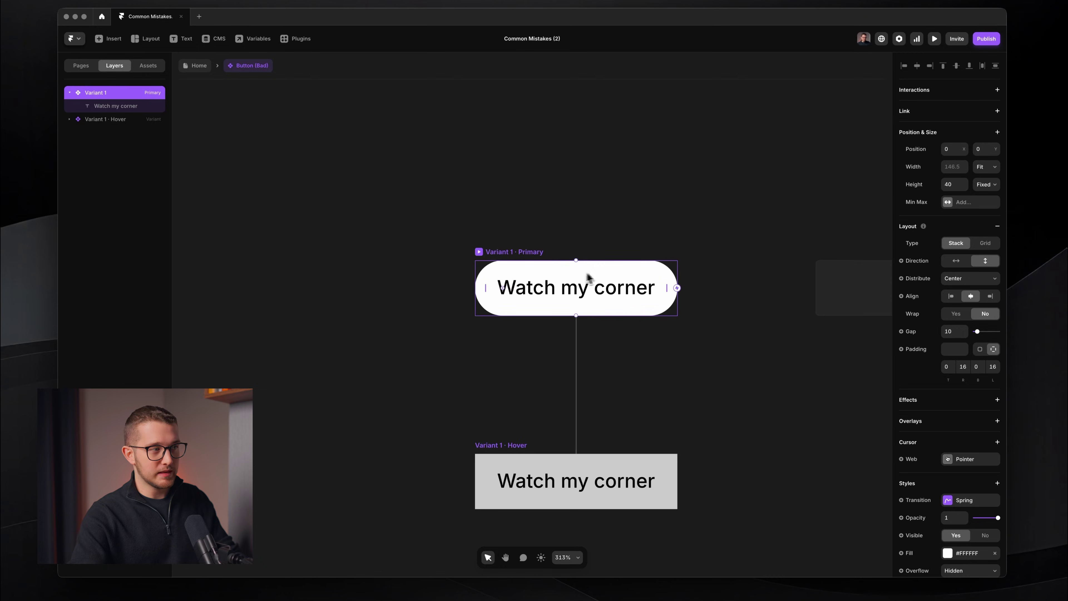
scroll(639, 315, "right", 2)
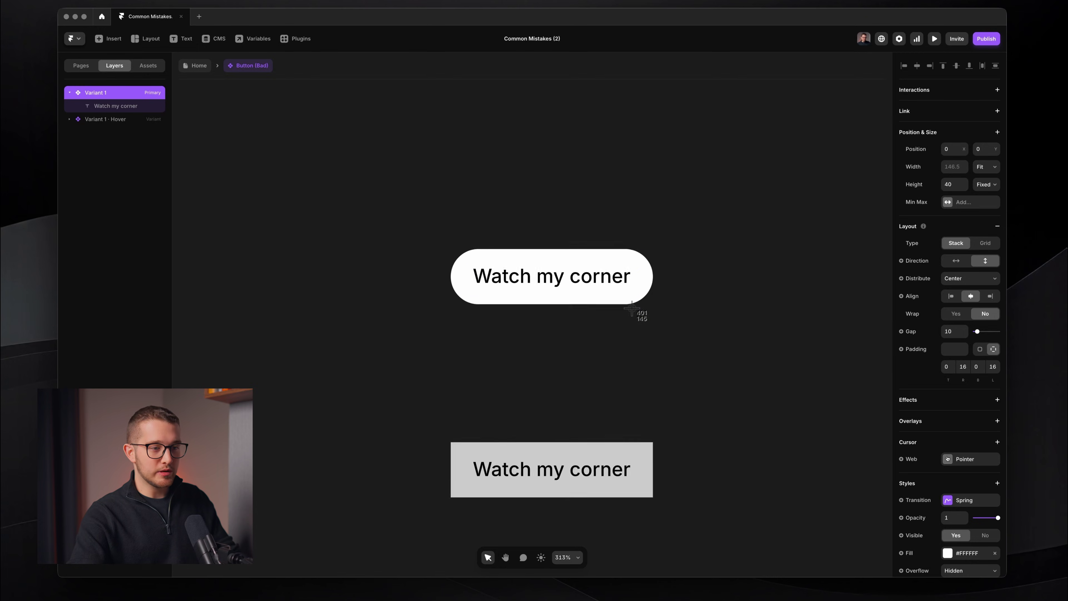
scroll(955, 455, "down", 4)
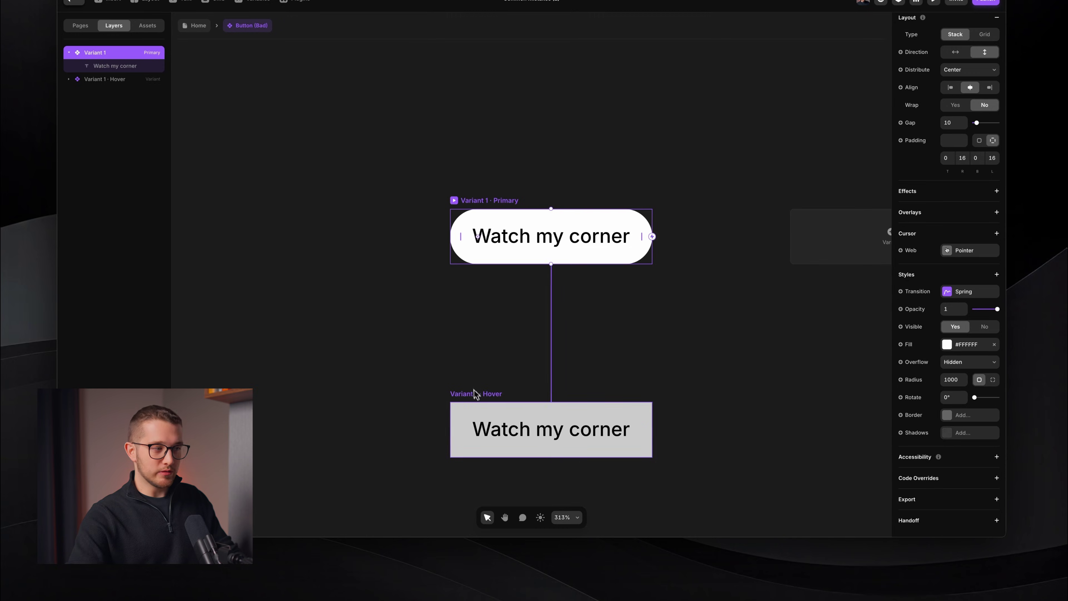
left_click(631, 438)
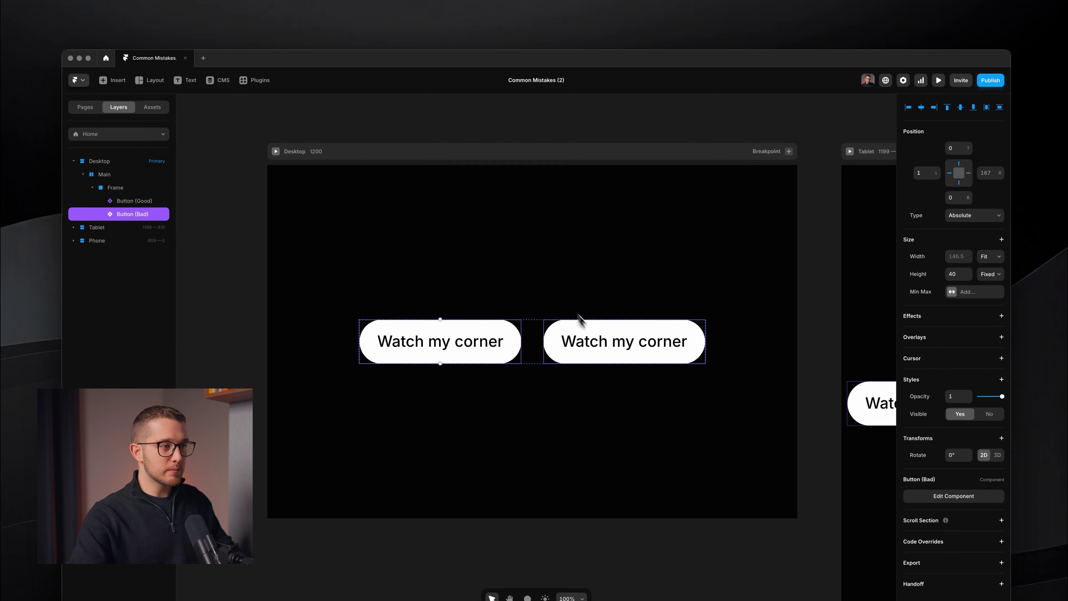
Reopen the Button (Good) component and compare the corner radius of its primary and hover variants
double_click(598, 347)
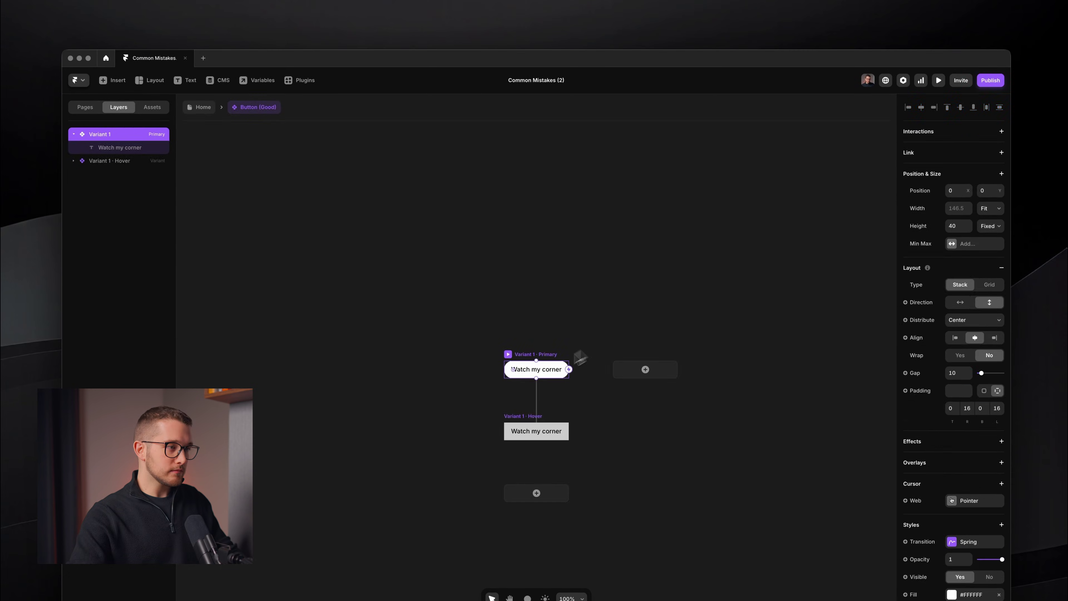
scroll(950, 439, "down", 2)
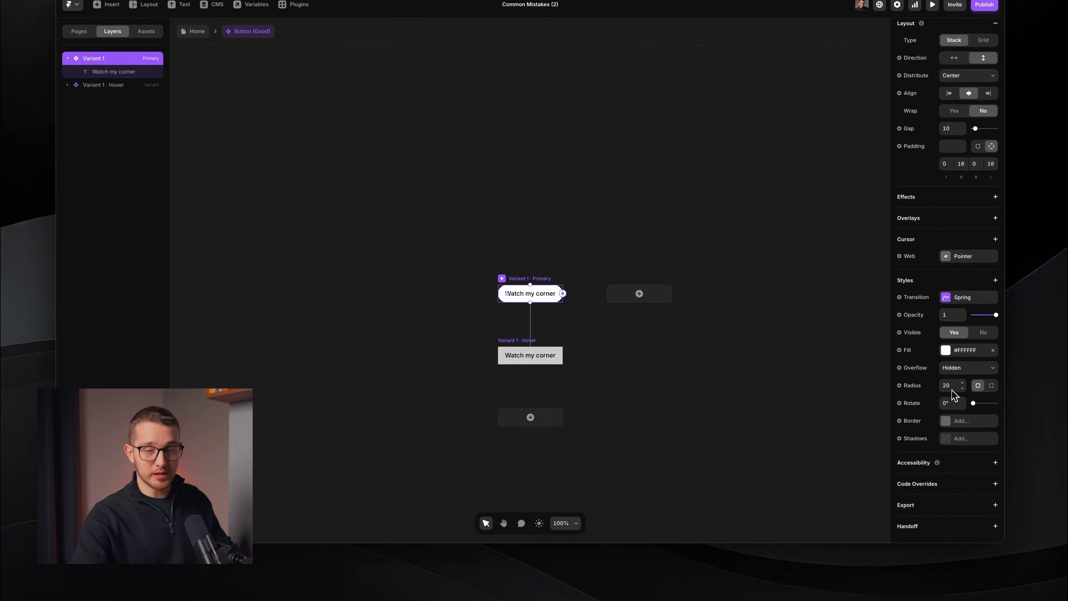
scroll(603, 327, "up", 5)
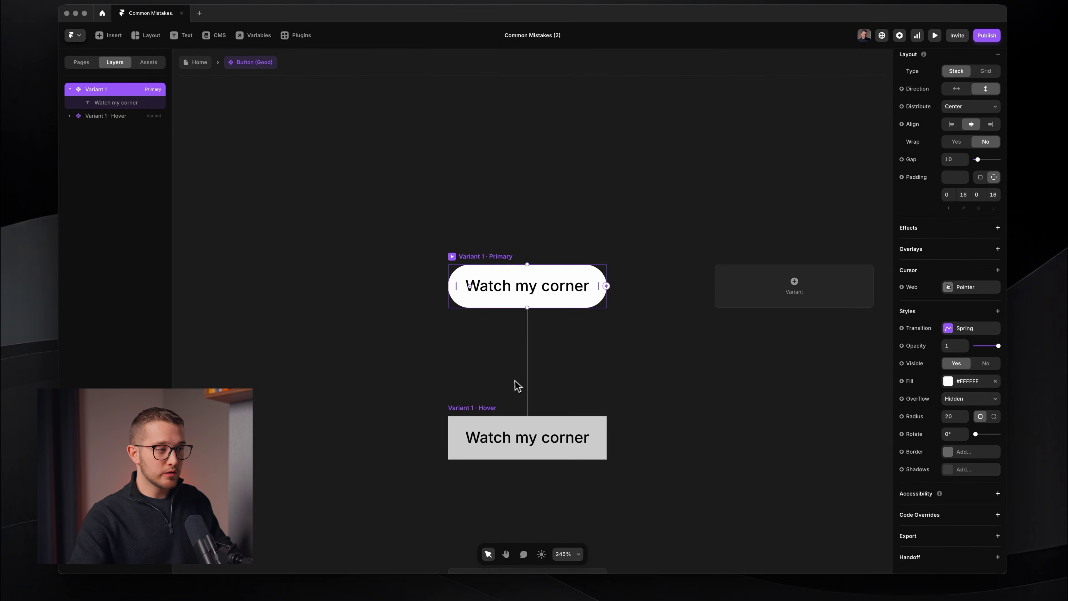
left_click(518, 421)
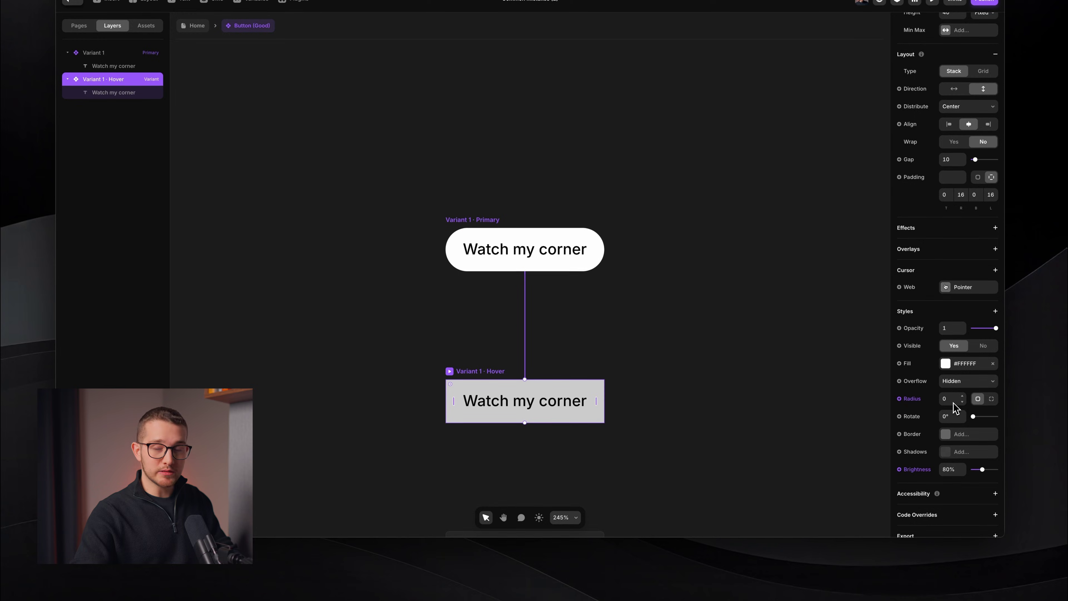
left_click(493, 331)
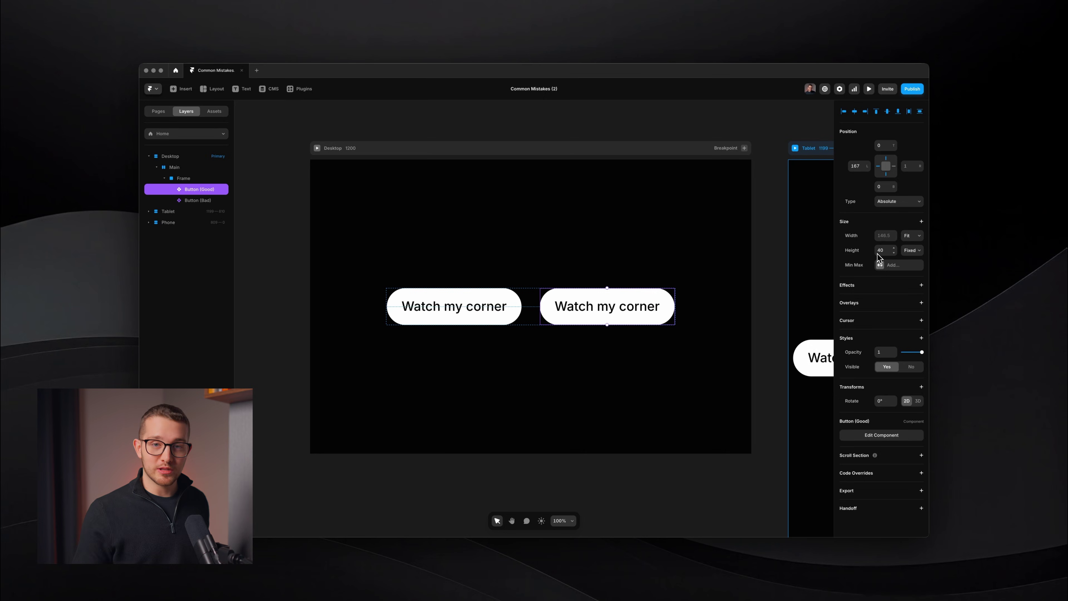
Open the Button (Good) component again and try radius values such as 19 and 25 on its primary variant
left_click_drag(646, 309, 641, 308)
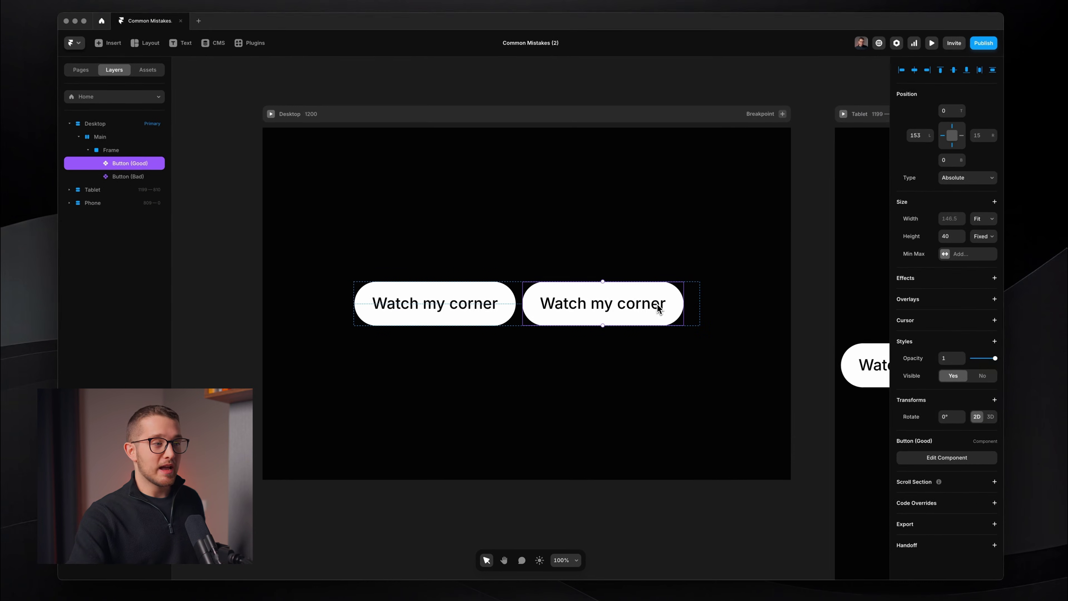
double_click(658, 309)
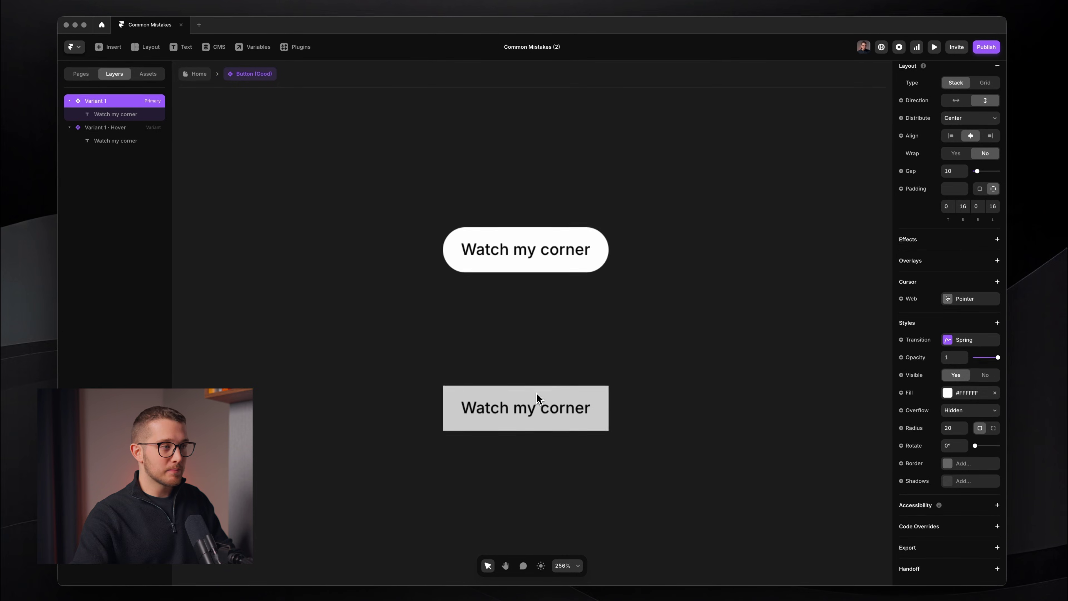
scroll(460, 228, "up", 1)
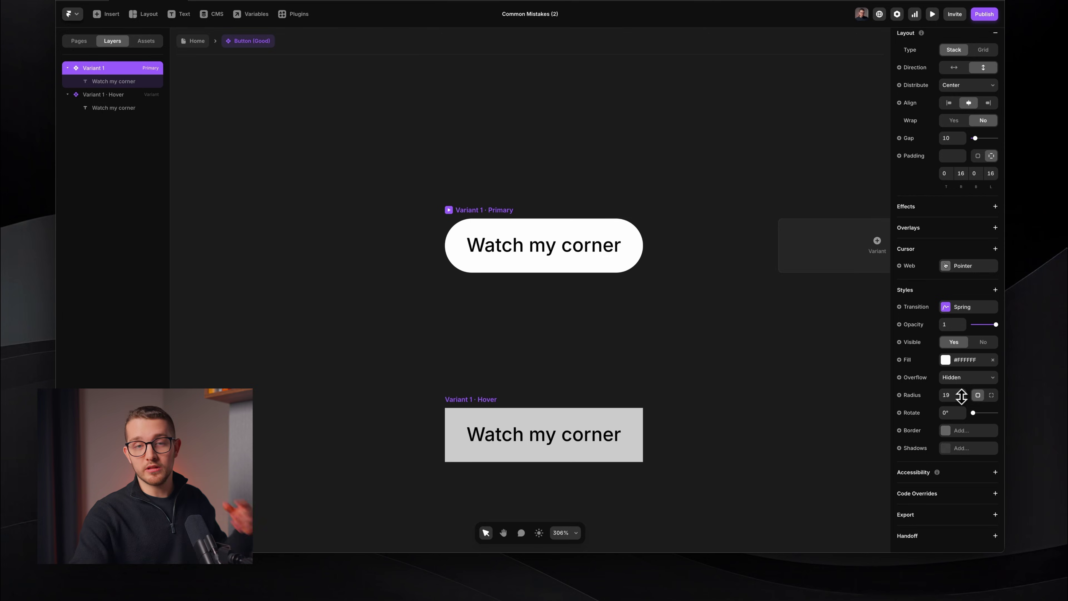
left_click_drag(962, 396, 962, 394)
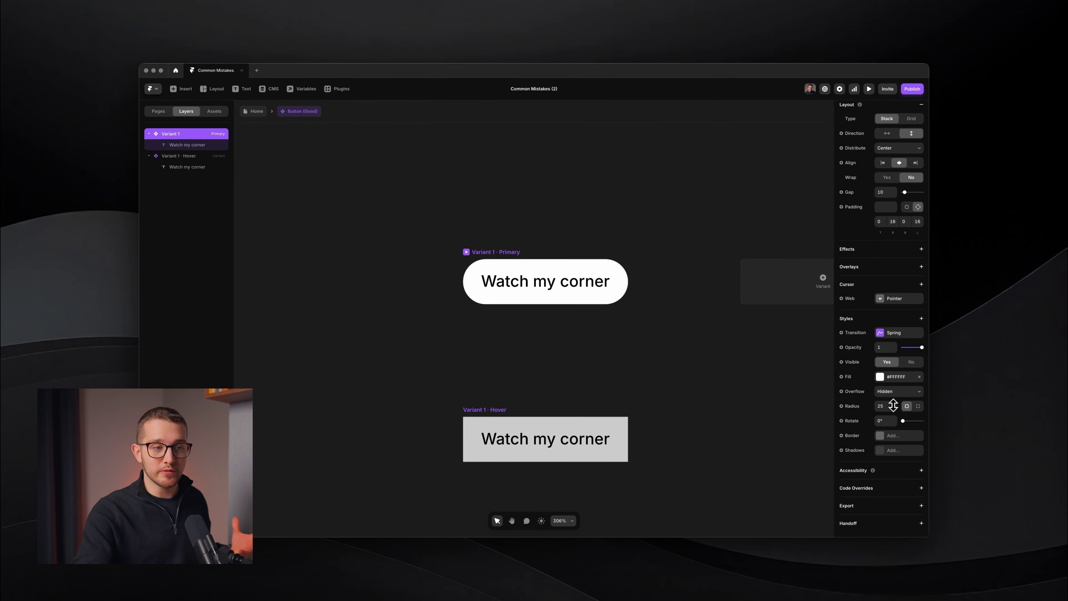
left_click_drag(893, 406, 893, 399)
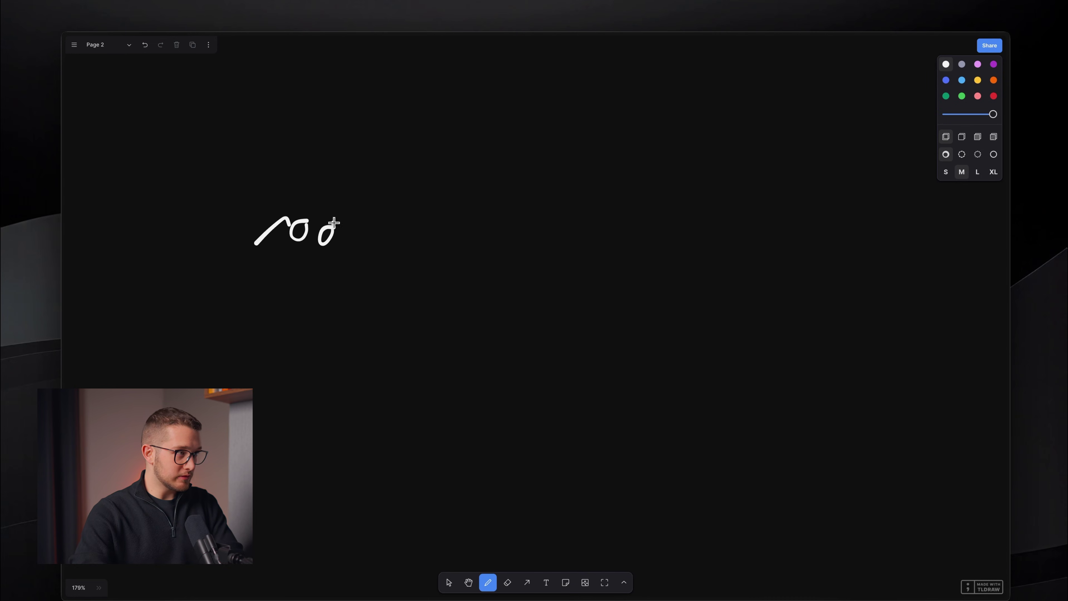
On the tldraw whiteboard, draw a timeline bracket from 1000 to 0, an arrow arching above it, and the label "1s" below
mouse_move(307, 280)
left_mouse_down()
mouse_move(699, 322)
mouse_move(685, 265)
left_mouse_up()
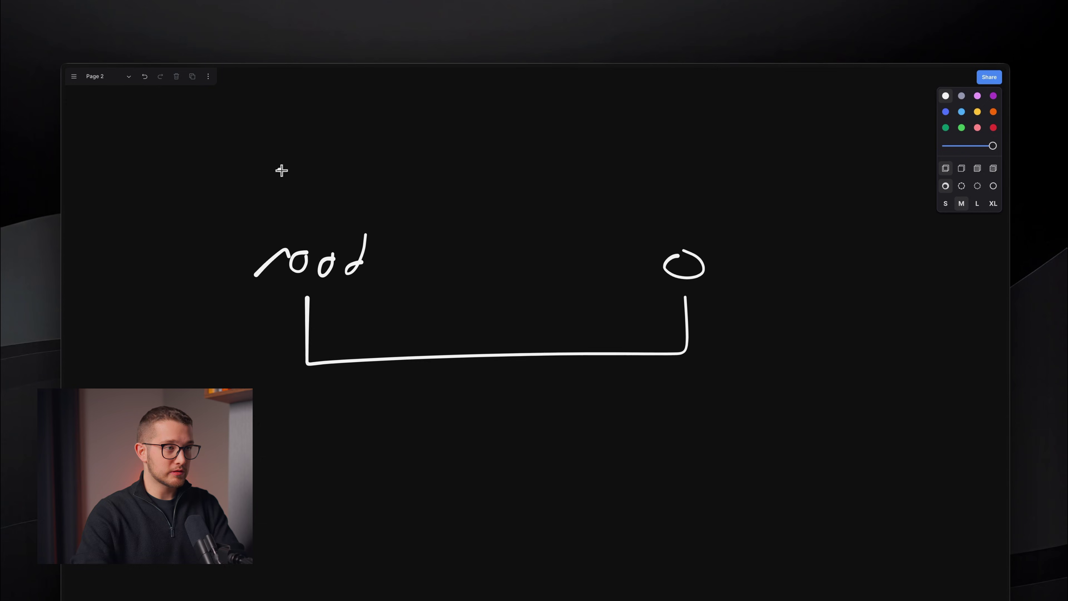
mouse_move(281, 171)
left_mouse_down()
mouse_move(573, 126)
mouse_move(720, 165)
mouse_move(683, 122)
left_mouse_up()
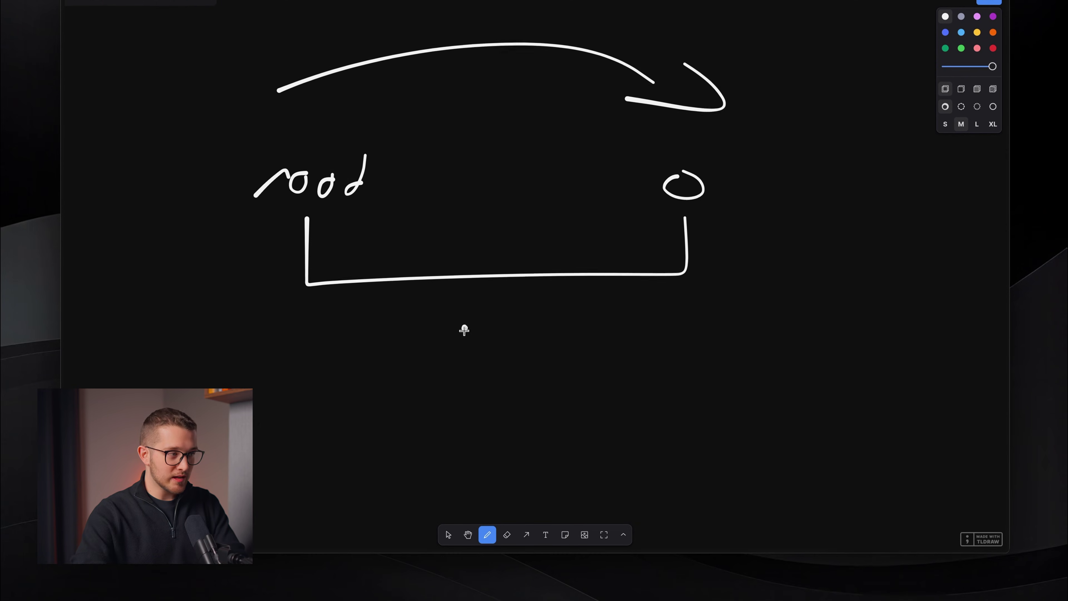
left_click_drag(460, 385, 510, 388)
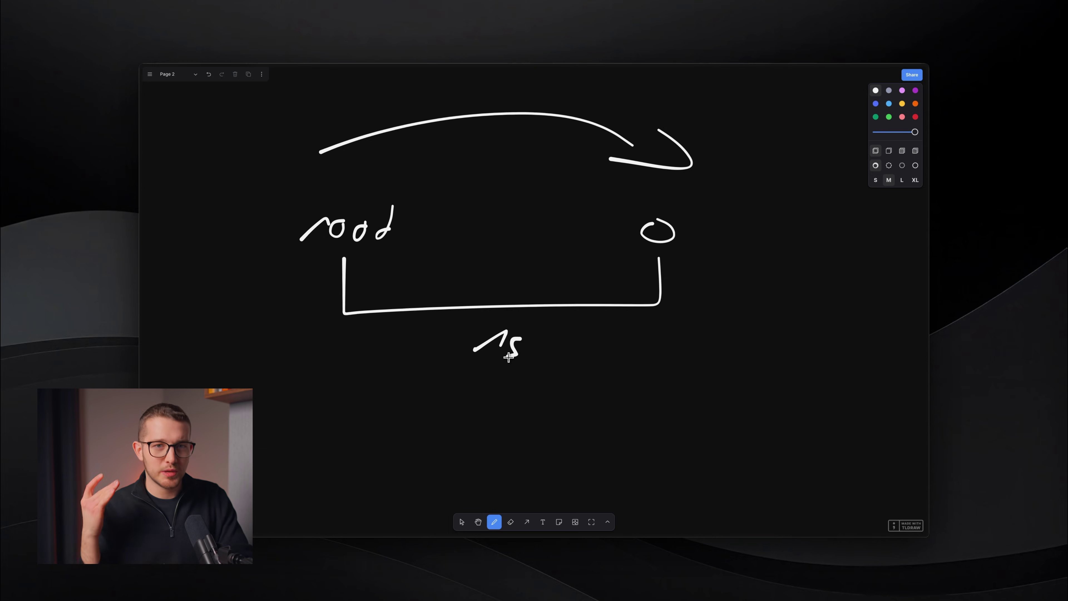
Mark a short tick near the timeline's 0 end and point to it with a red arrow labelled "20"
scroll(547, 337, "up", 2)
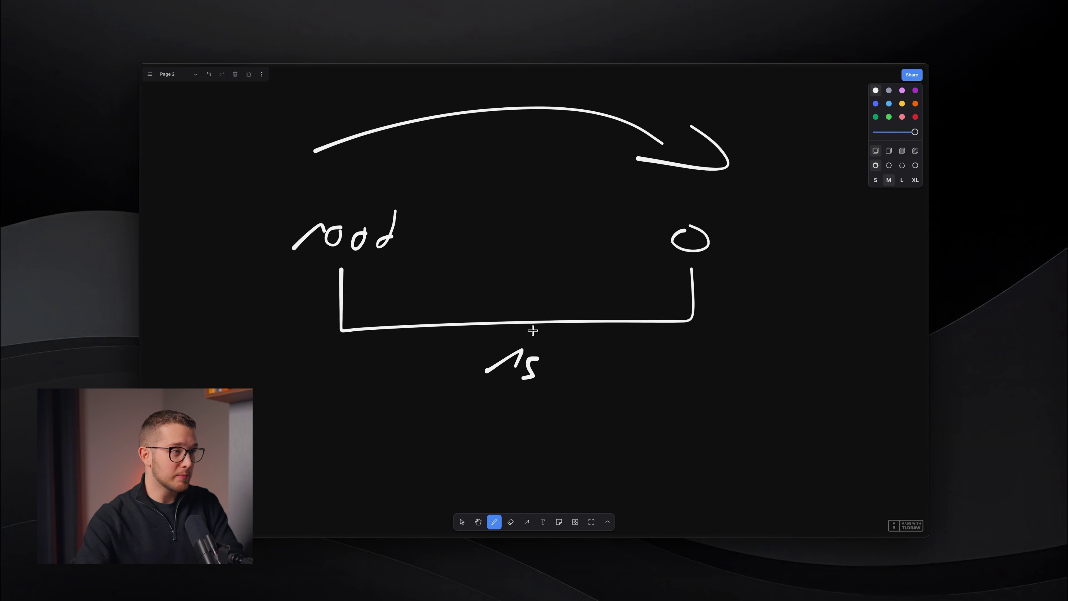
scroll(532, 331, "up", 2)
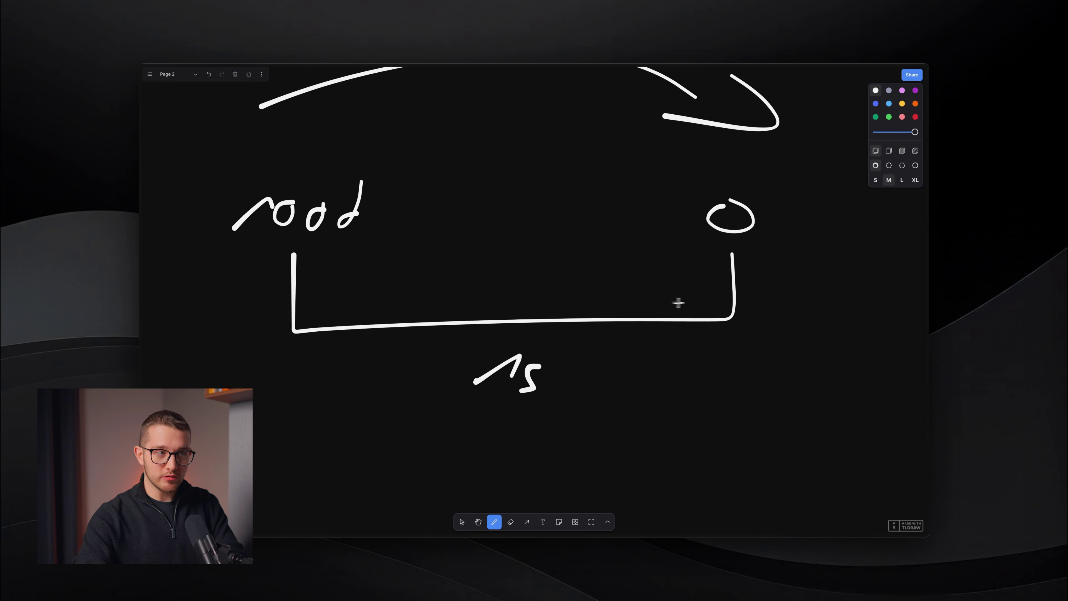
scroll(691, 296, "up", 1)
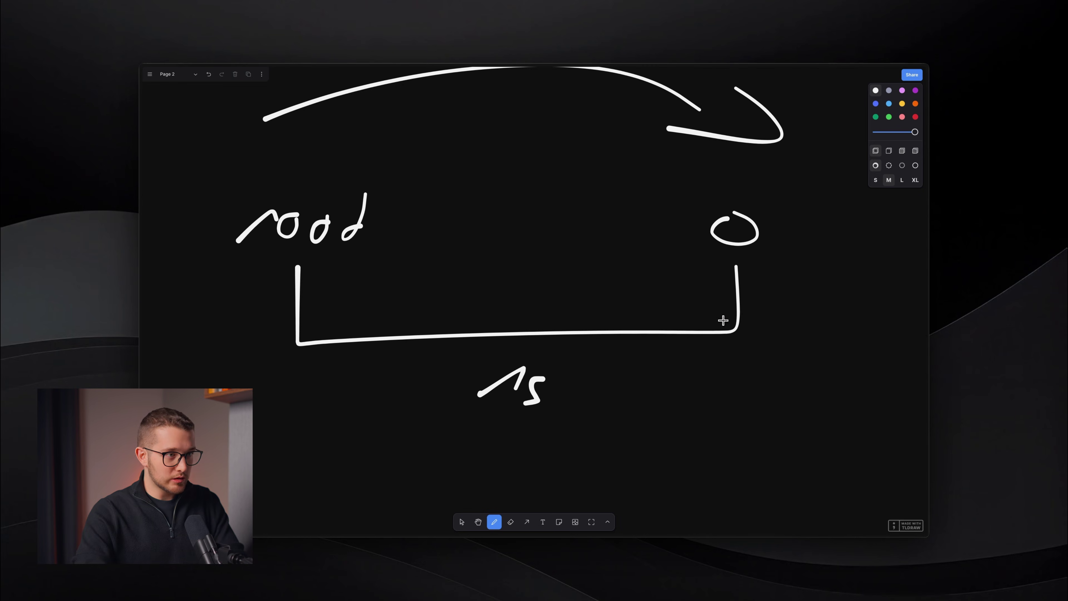
left_click_drag(729, 319, 729, 342)
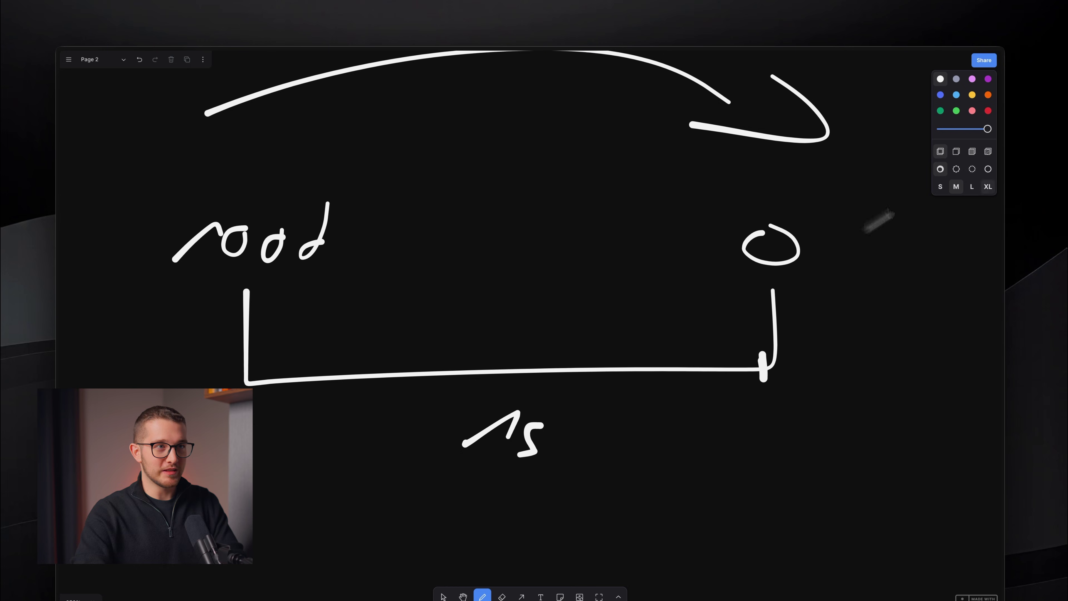
left_click(988, 110)
scroll(746, 353, "up", 2)
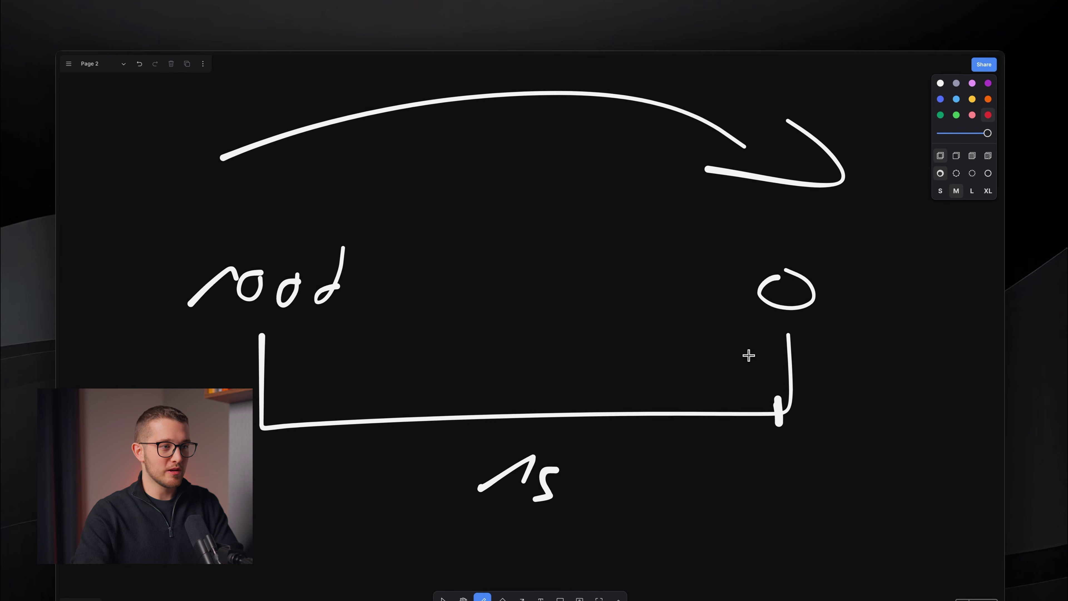
left_click_drag(775, 388, 633, 257)
left_click_drag(648, 238, 648, 240)
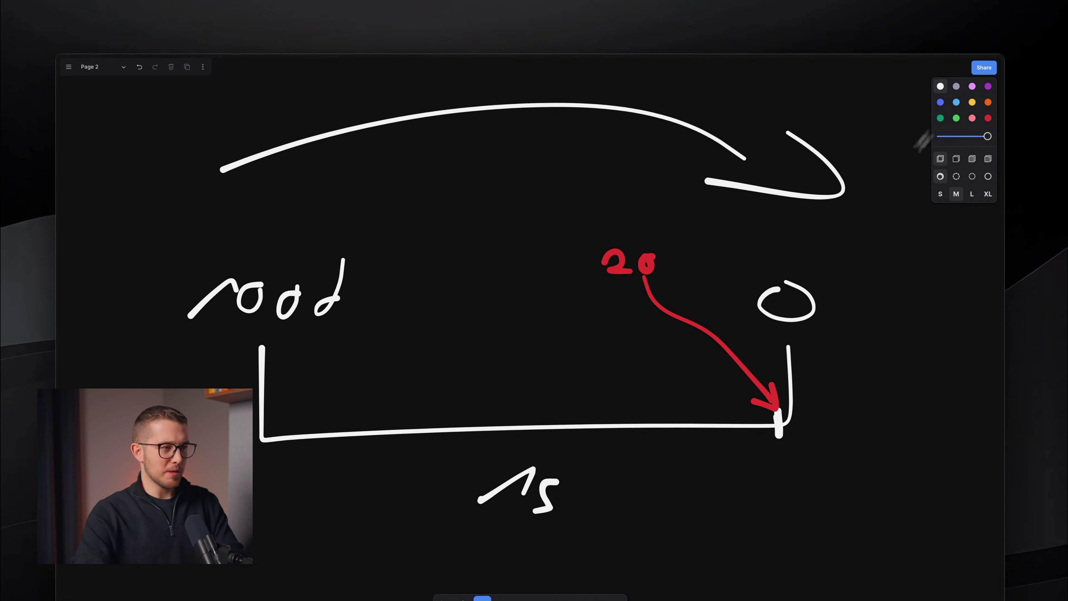
Draw a white line just above the timeline, stopping short of the 0 end, and add a small tick near the 1000 end
mouse_move(274, 362)
left_mouse_down()
mouse_move(714, 330)
mouse_move(717, 351)
left_mouse_up()
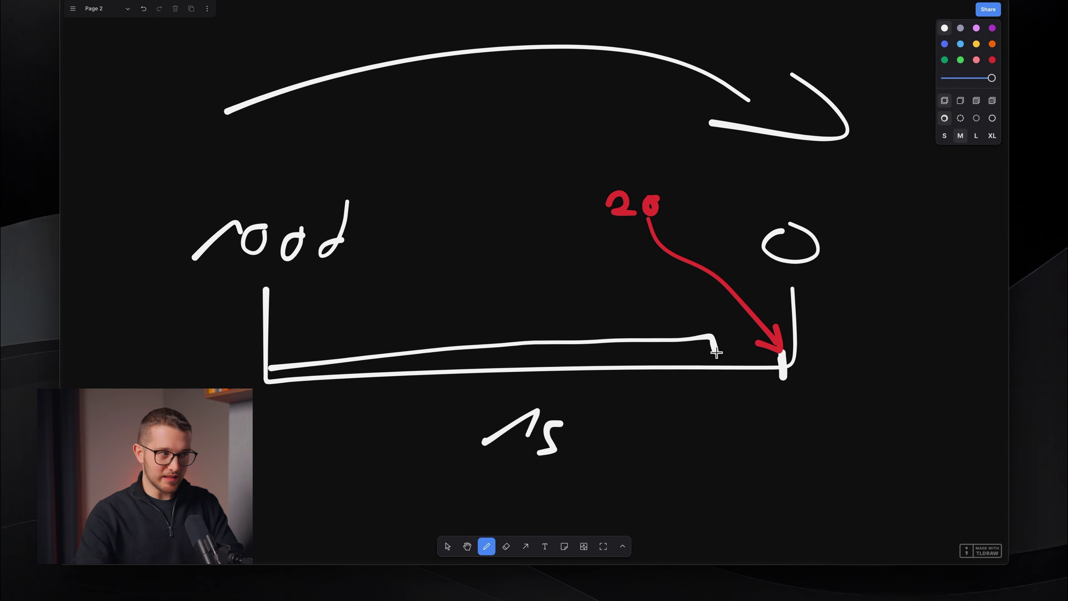
left_click_drag(293, 359, 292, 380)
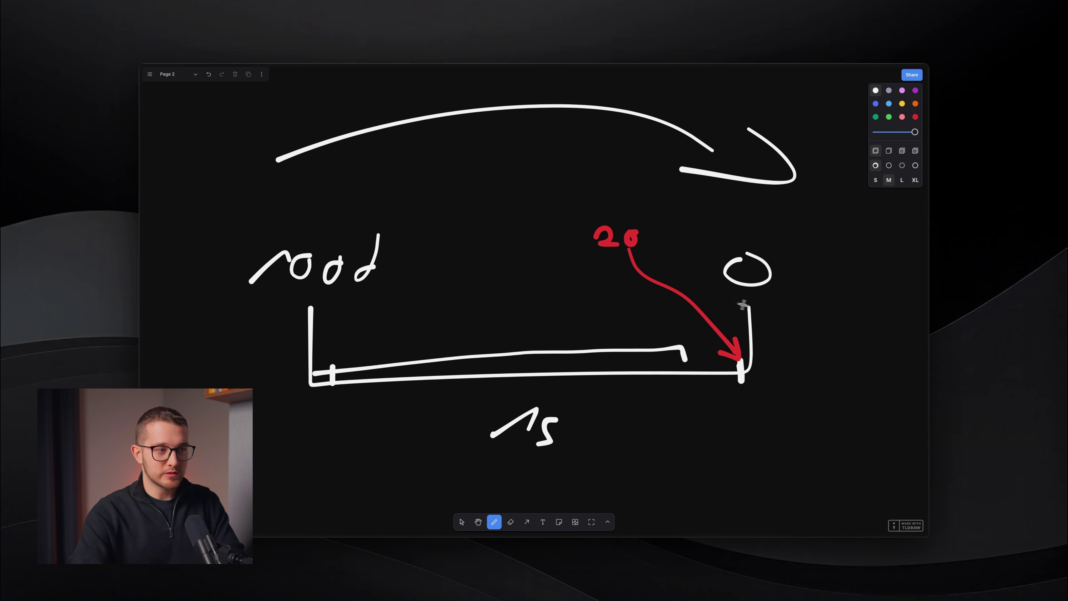
Thicken the tick at the 0 end, label it "1/50th", and add an arrow down to a double-underlined "0.02s"
mouse_move(744, 385)
left_mouse_down()
mouse_move(752, 362)
mouse_move(791, 350)
left_mouse_up()
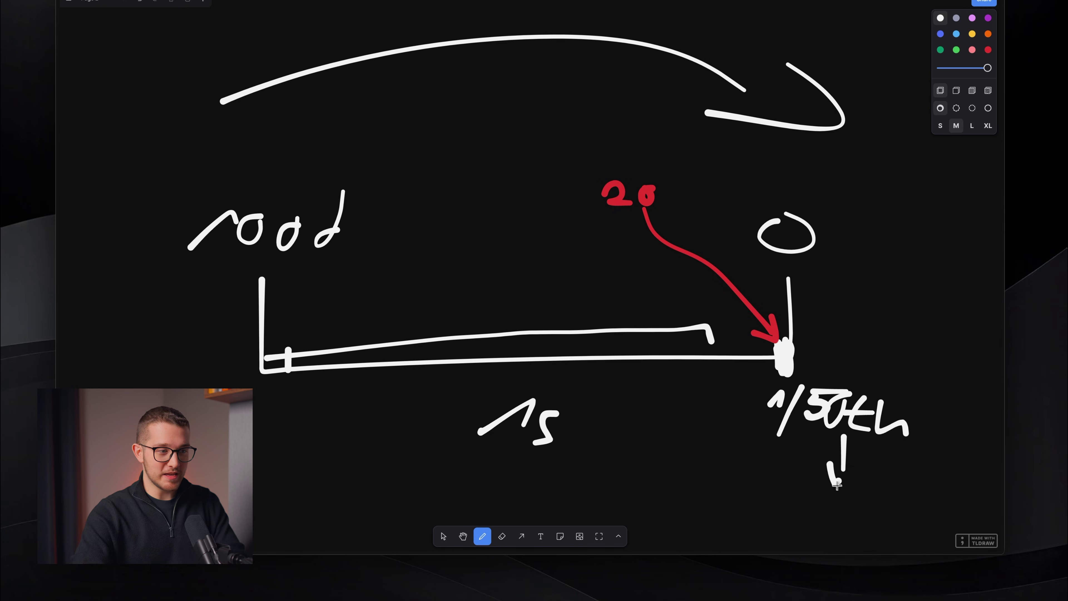
left_click_drag(837, 484, 857, 453)
scroll(858, 455, "down", 3)
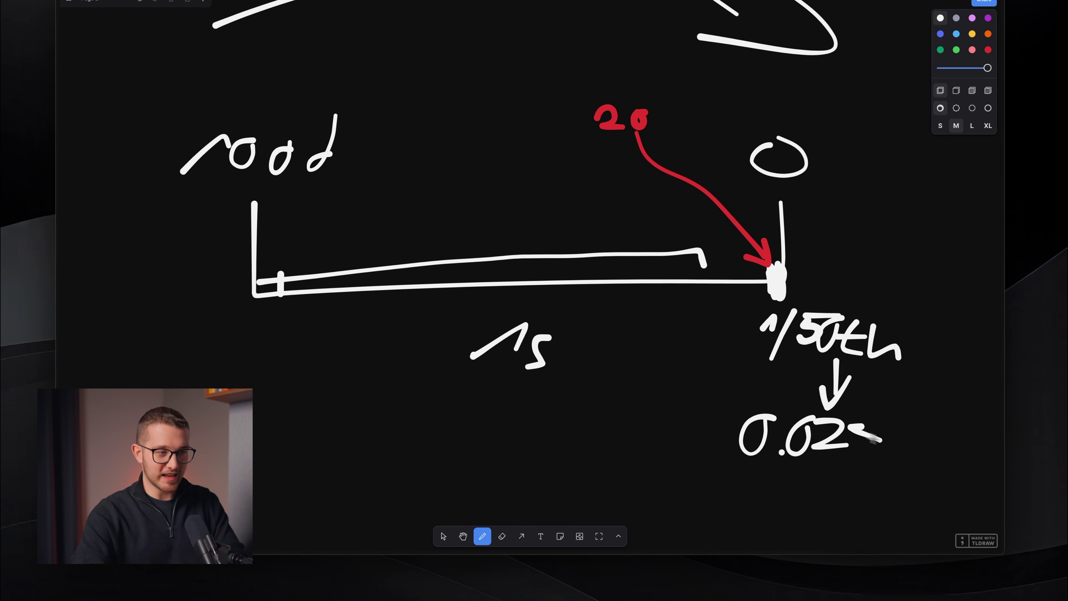
left_click_drag(910, 444, 933, 434)
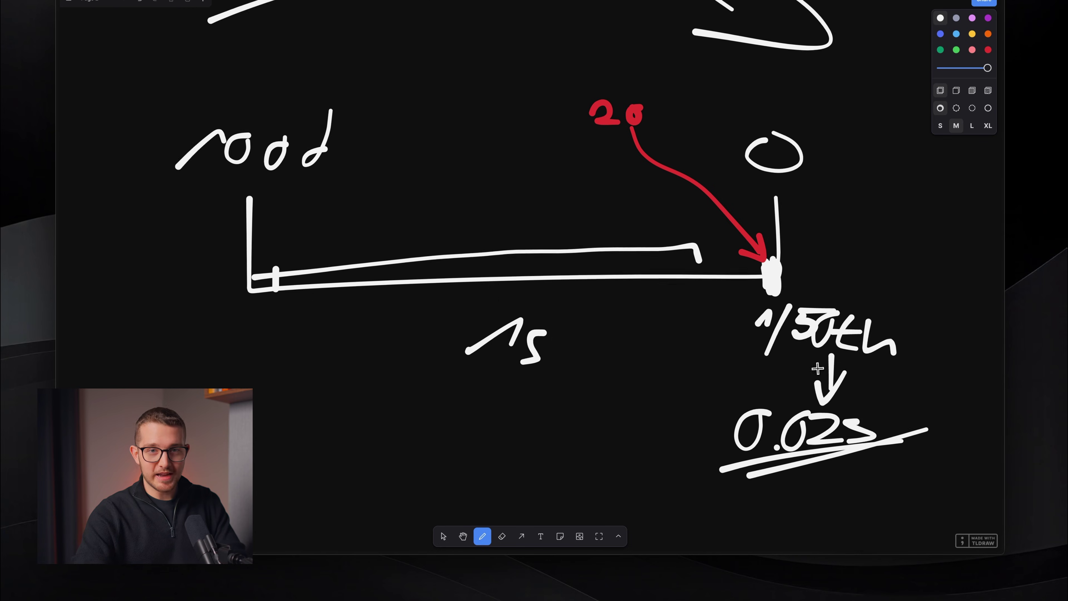
scroll(862, 404, "down", 2)
scroll(862, 404, "right", 2)
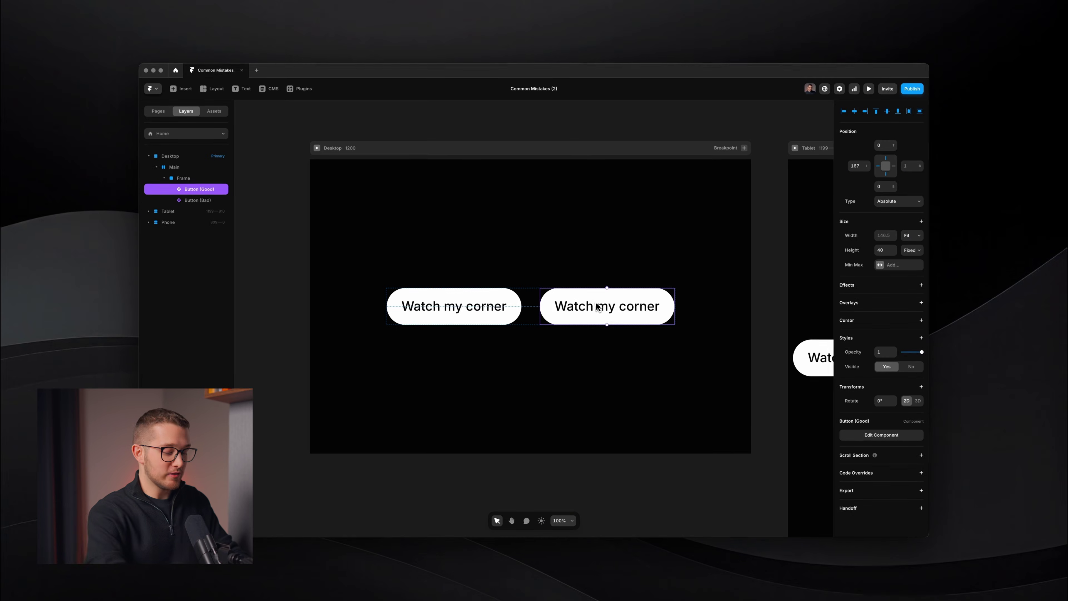
Preview the /cursor page and try the Arc card without a link and the Retool card with a link to compare their cursors
key("super+backslash")
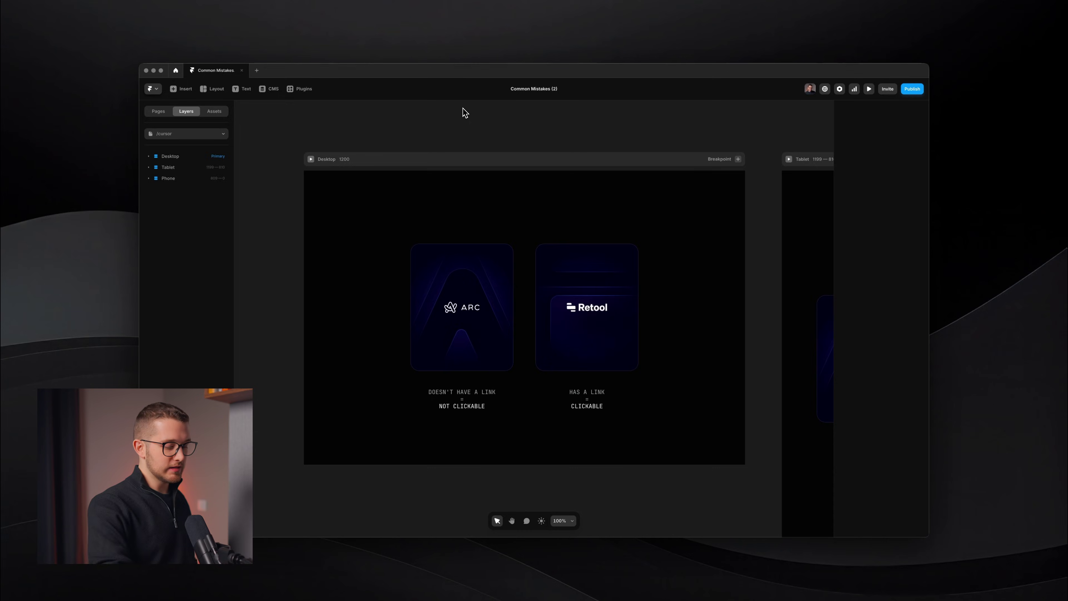
key("super+backslash")
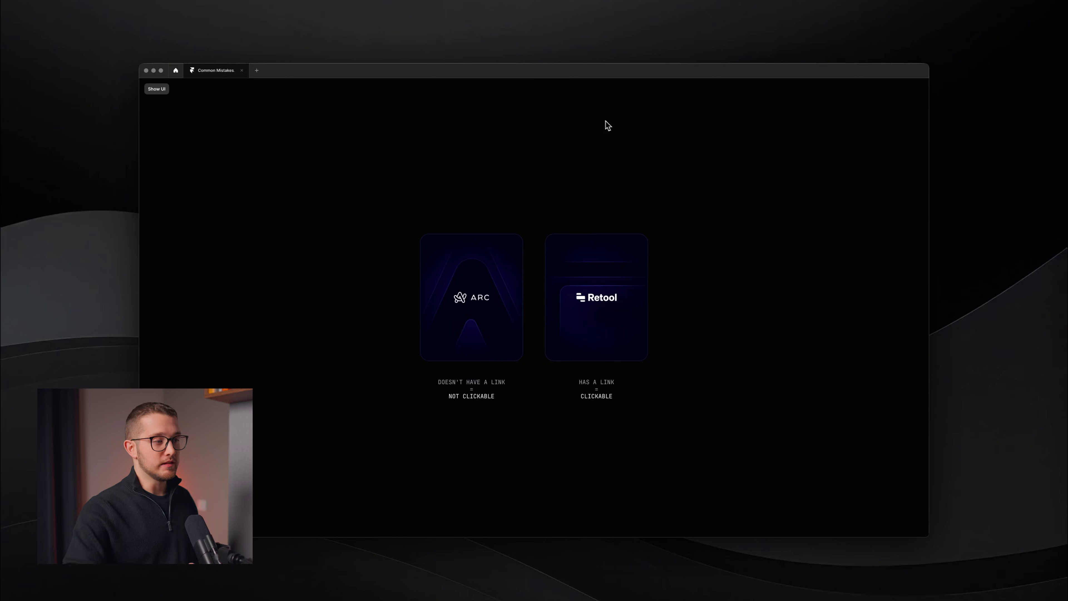
left_click_drag(440, 381, 508, 382)
left_click(517, 384)
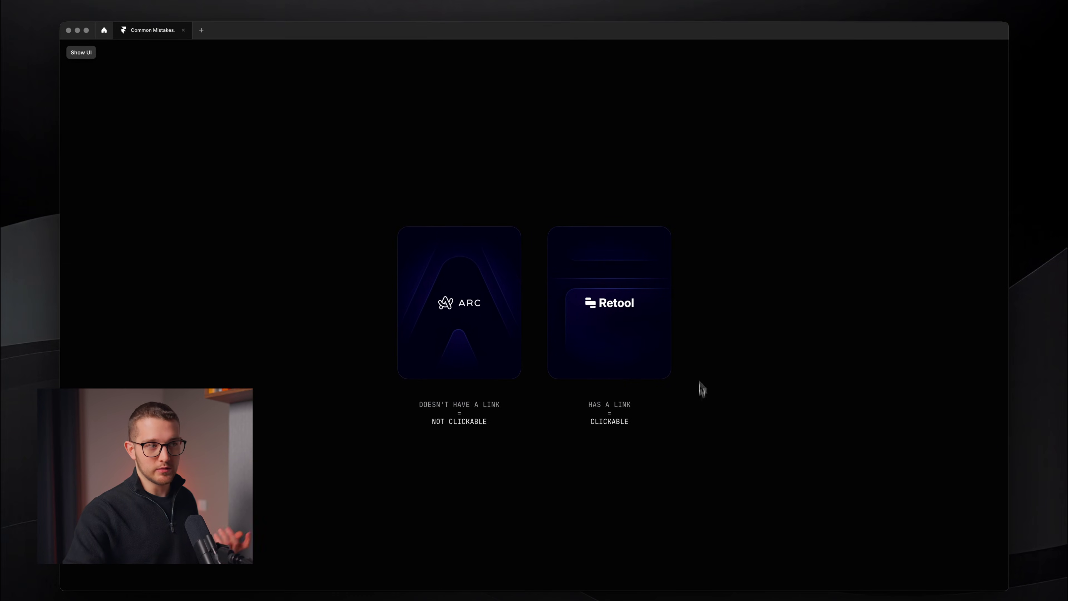
left_click(623, 293)
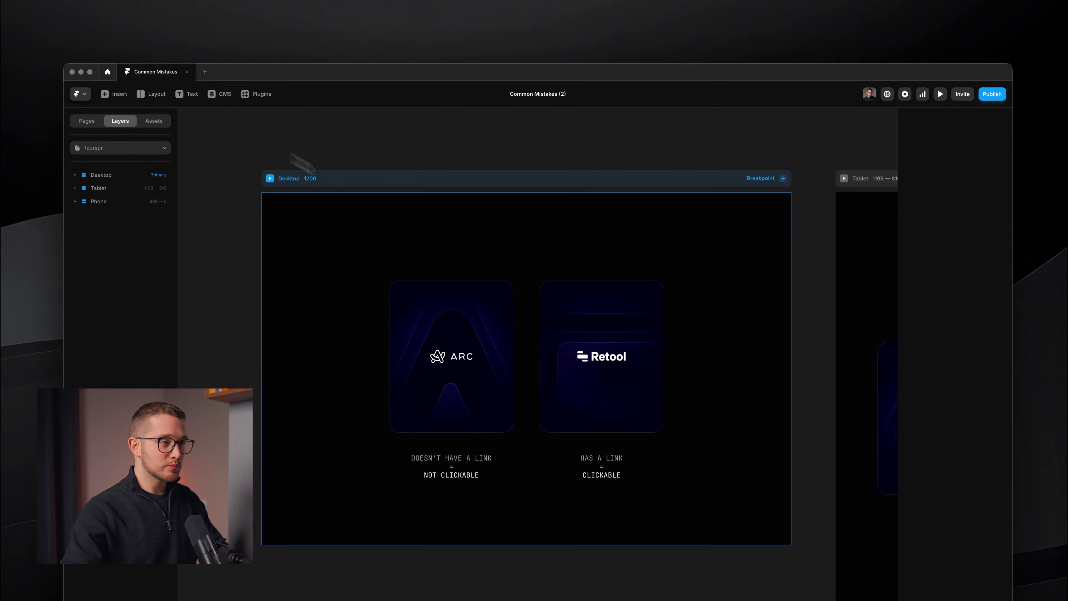
Open the Arc Holo Card component for editing and go into its nested Card component
left_click(474, 346)
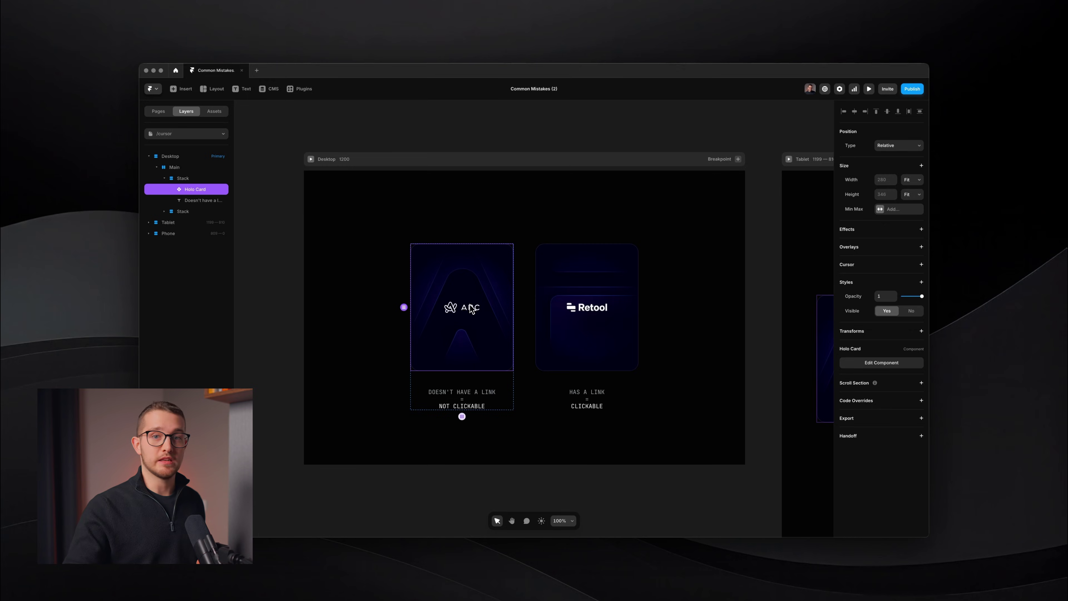
double_click(471, 307)
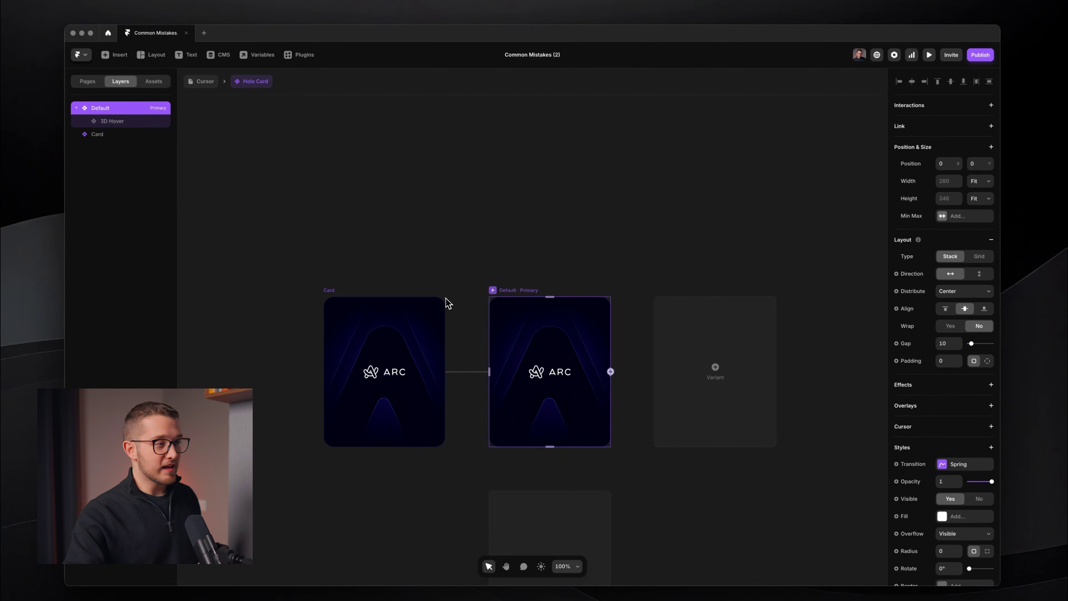
left_click(444, 340)
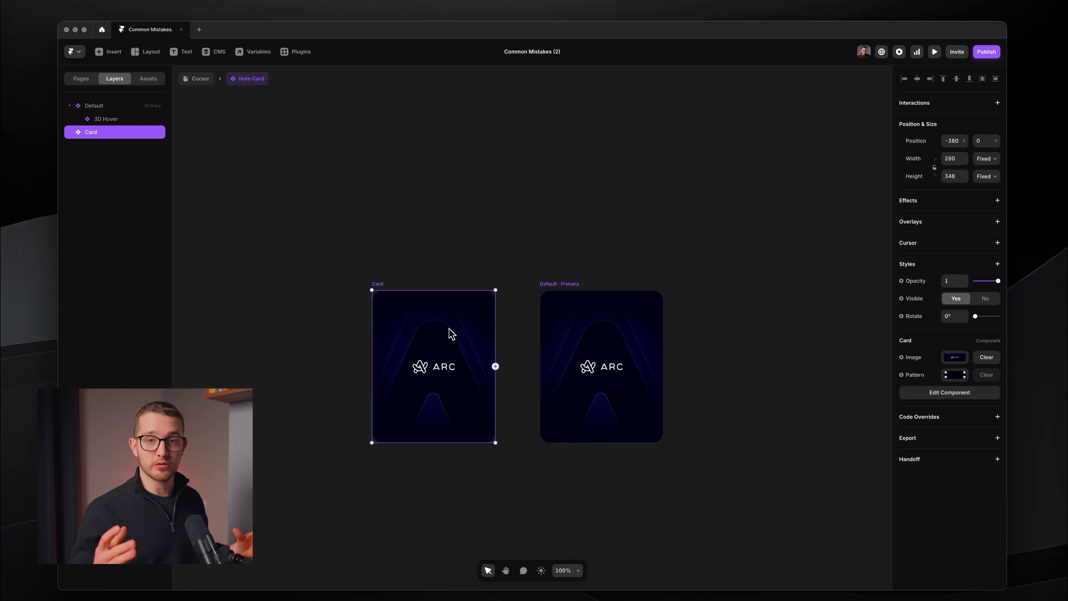
double_click(450, 332)
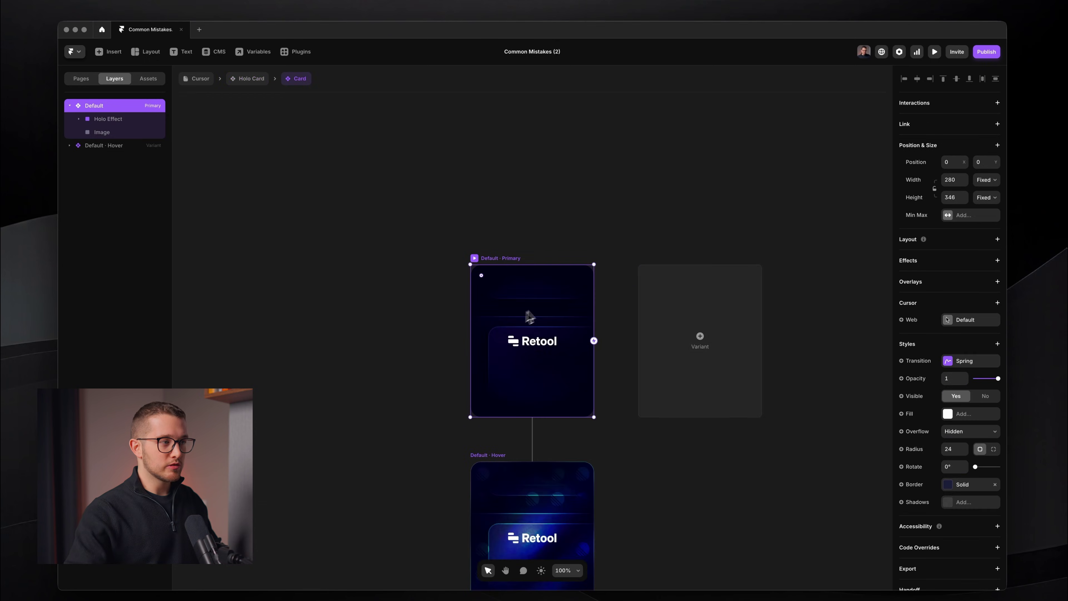
Inspect the available cursors for the Card's primary variant and remove its web cursor setting
left_click(956, 319)
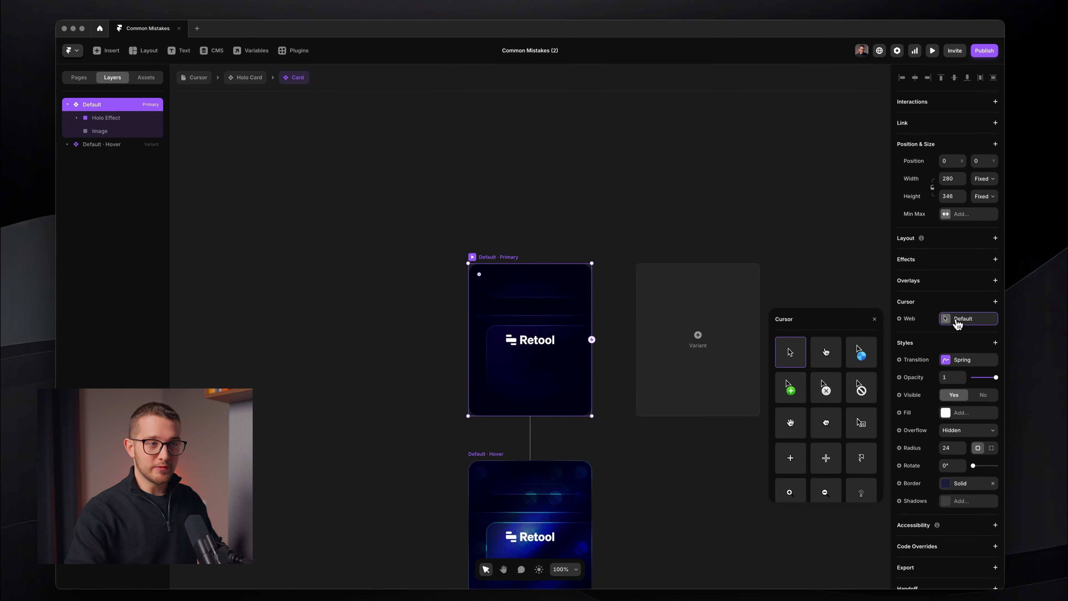
left_click(954, 318)
right_click(954, 319)
left_click(944, 359)
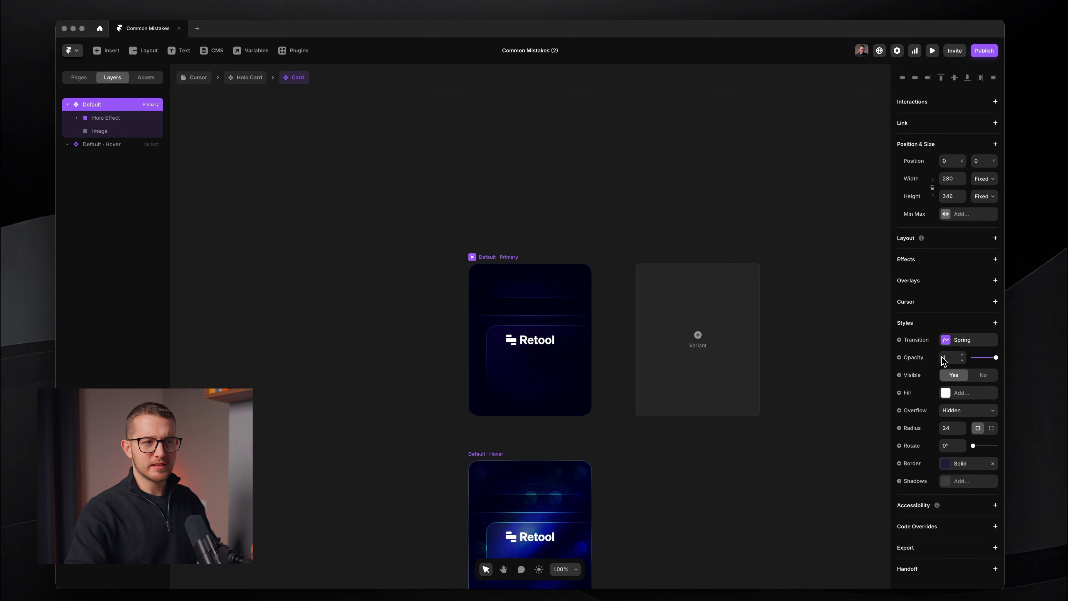
Add a Web Cursor to the Card's primary variant and choose the pointing-hand cursor
left_click(990, 307)
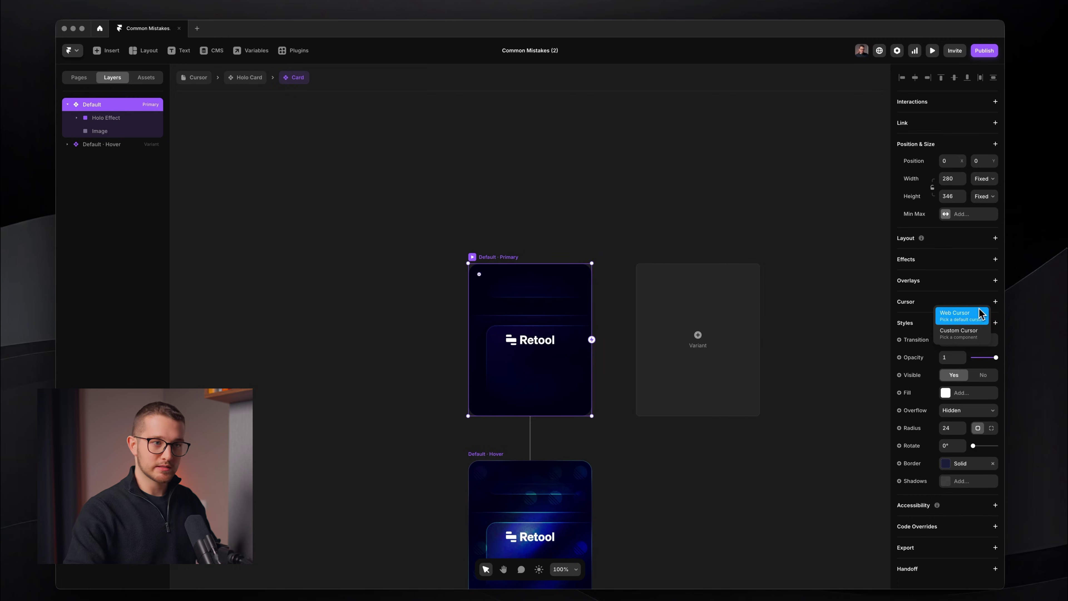
left_click(973, 318)
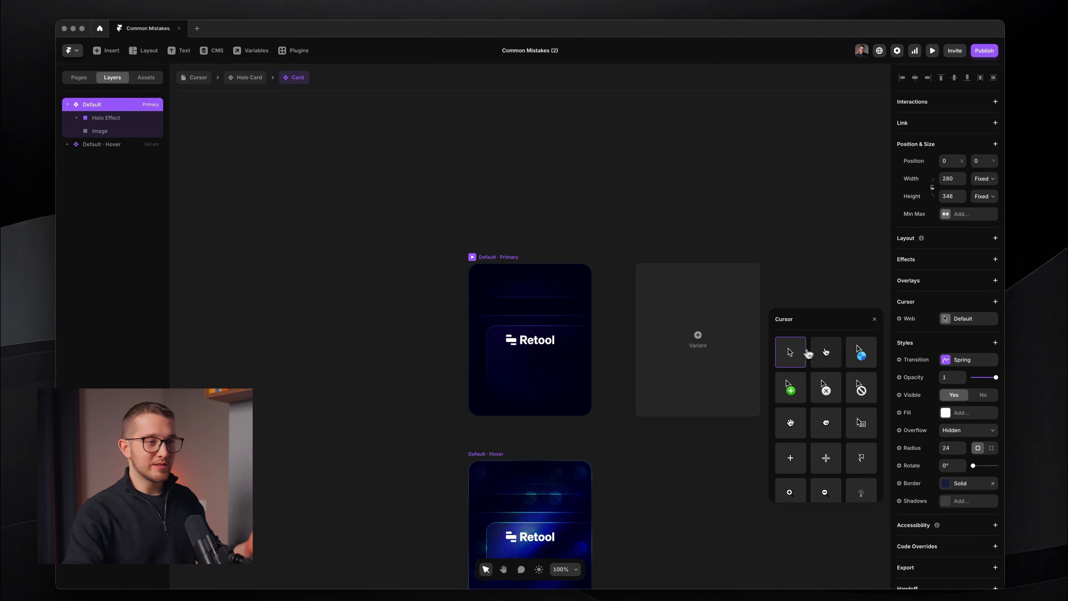
scroll(827, 373, "down", 2)
scroll(828, 374, "up", 2)
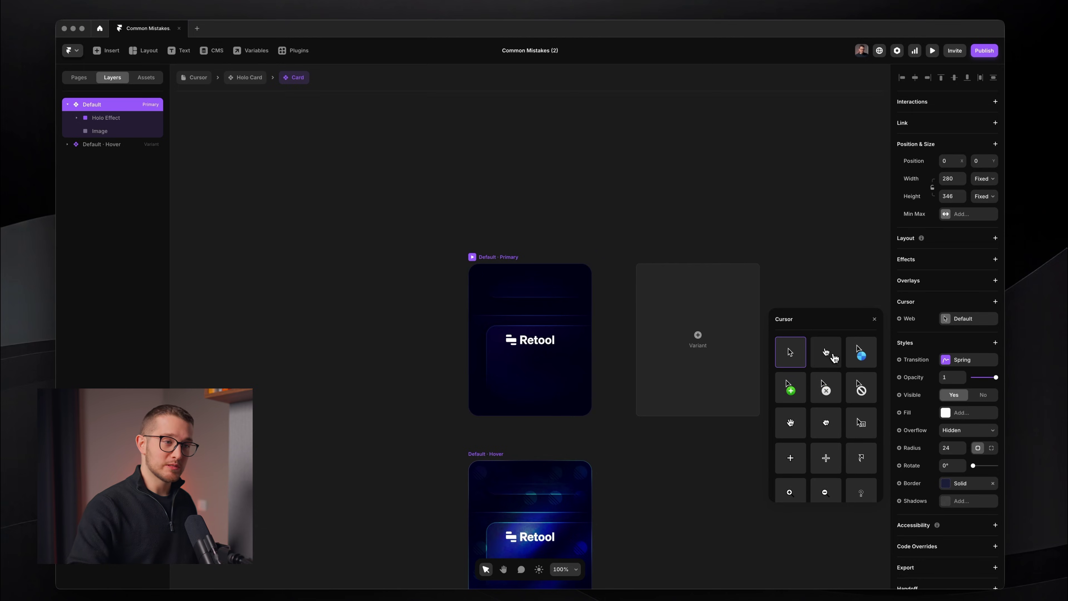
left_click(796, 357)
left_click(827, 353)
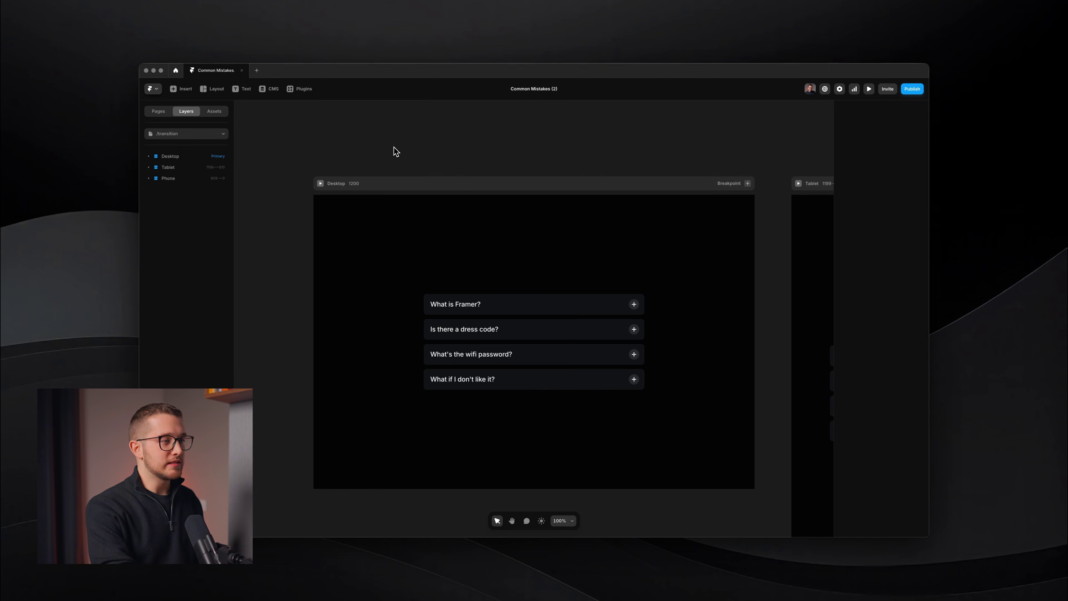
Preview the /transition page and toggle the FAQ accordion items from "What is Framer?" down to "What if I don't like it?"
key("ctrl+backslash")
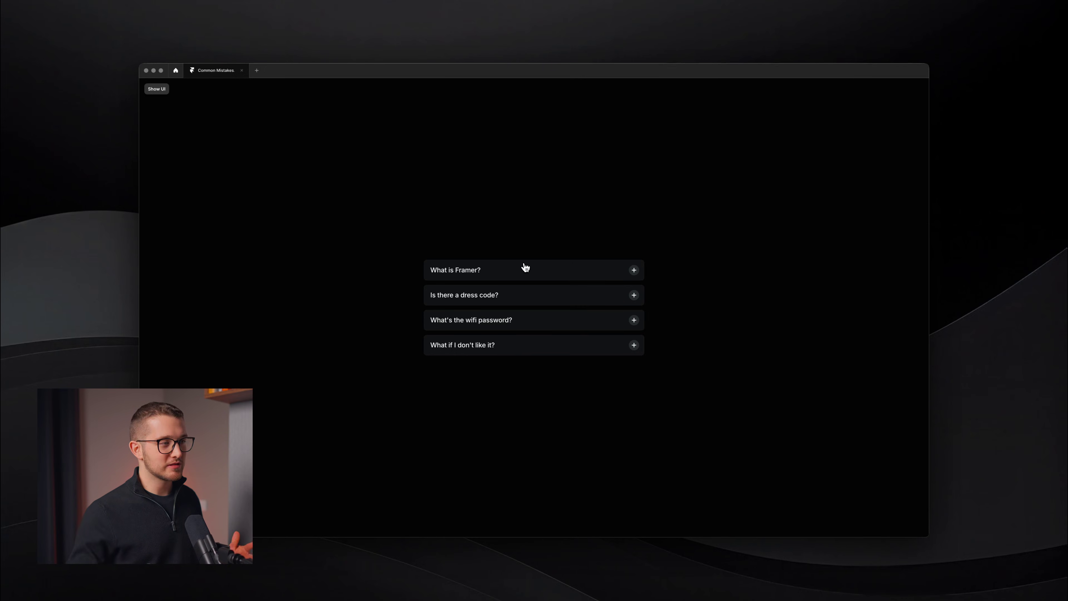
left_click(524, 269)
left_click(523, 270)
left_click(521, 297)
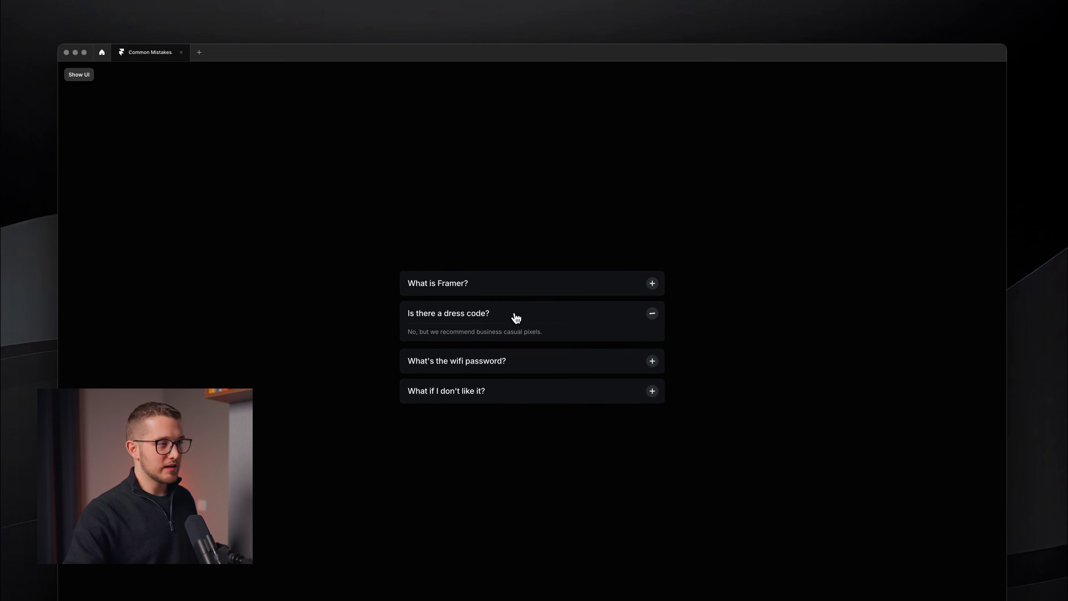
left_click(516, 321)
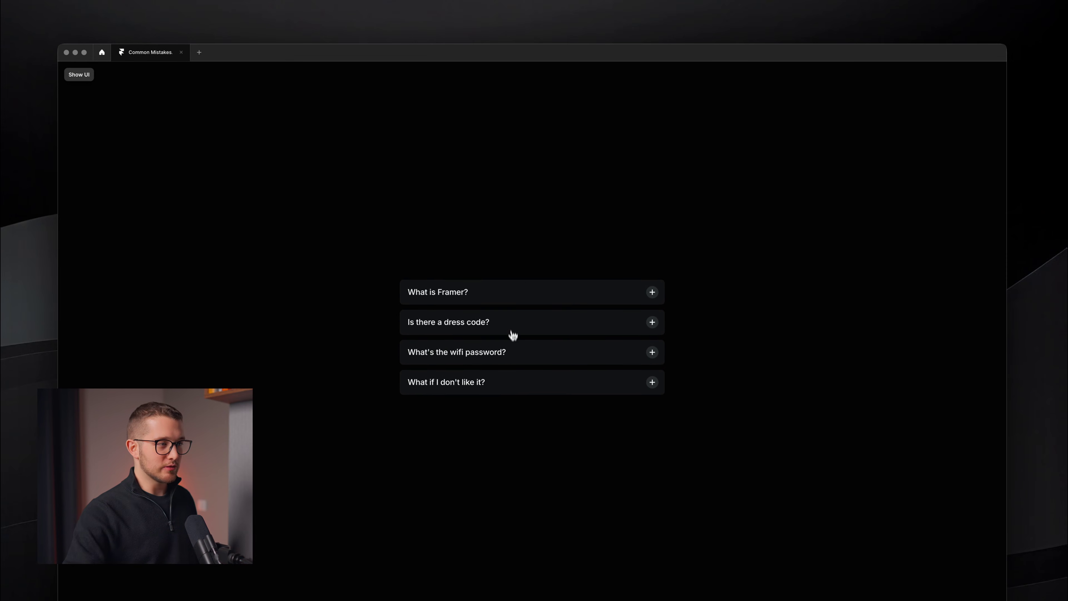
left_click(510, 351)
left_click(511, 386)
left_click(513, 386)
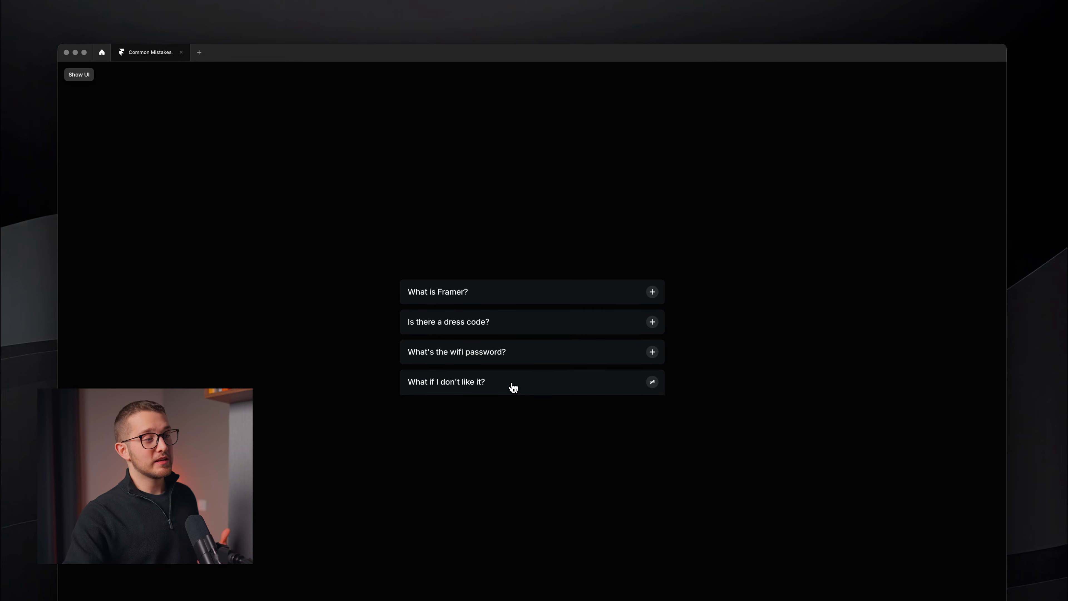
Repeatedly expand and collapse the dress code and wifi password items to examine how their animation and spacing behave
left_click(531, 360)
left_click(533, 359)
left_click(550, 333)
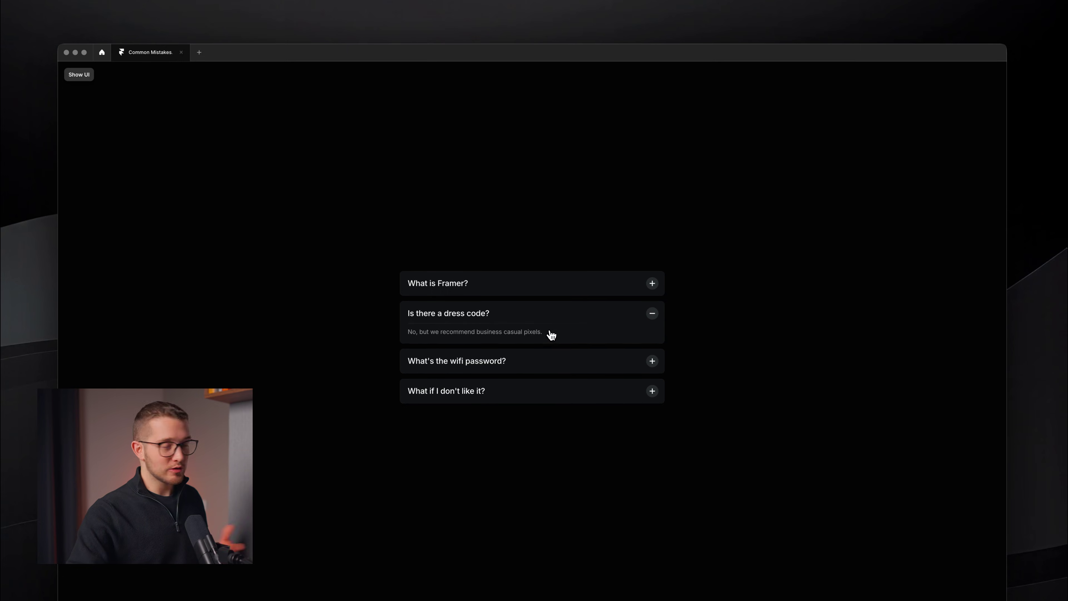
left_click(551, 334)
left_click(564, 295)
left_click(543, 361)
left_click(551, 325)
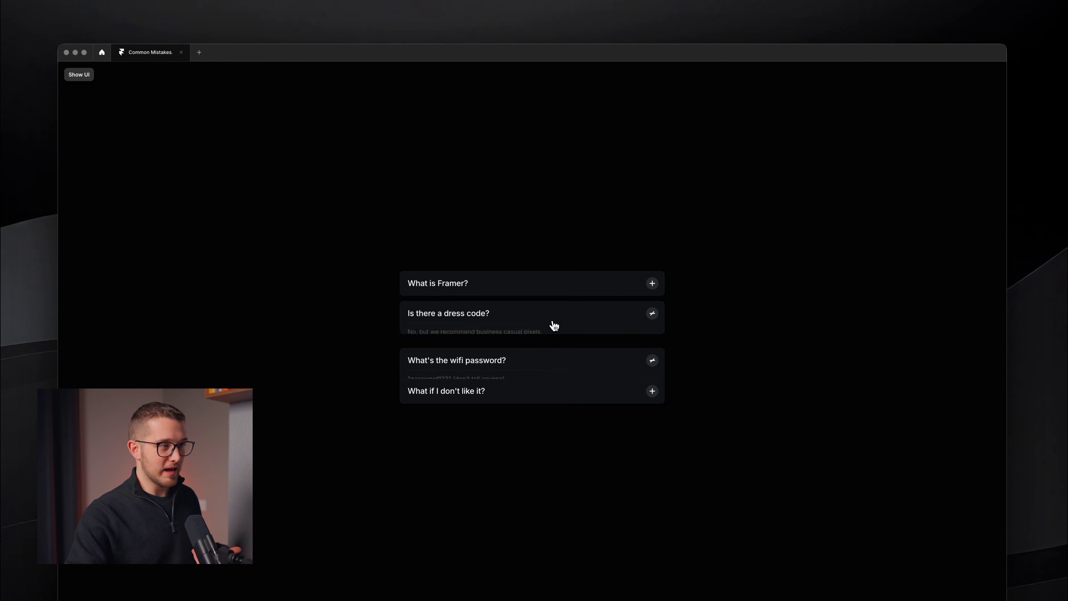
left_click(551, 324)
left_click(553, 325)
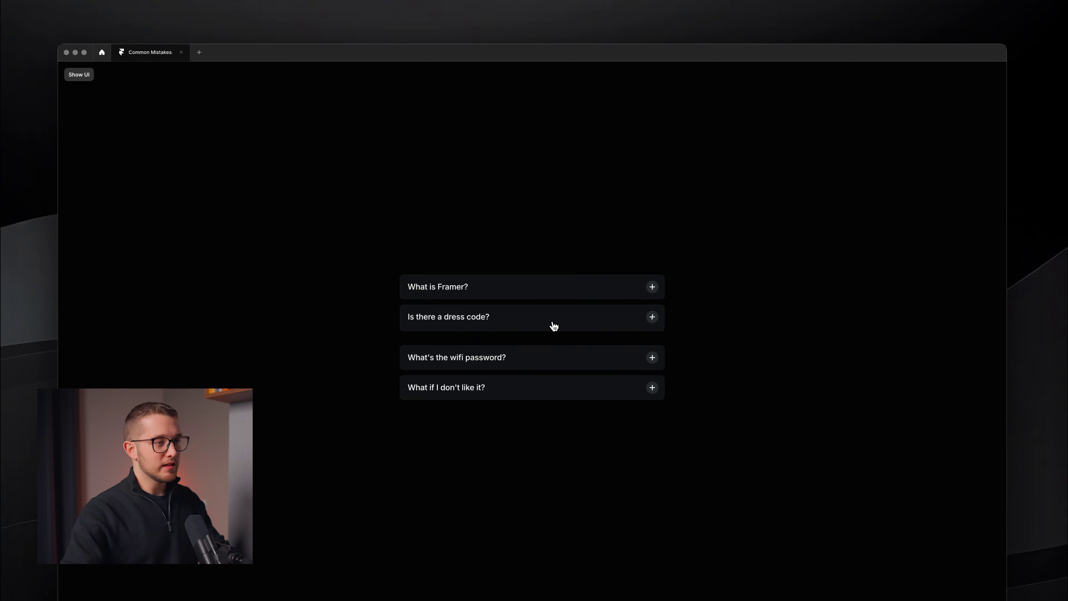
left_click(553, 326)
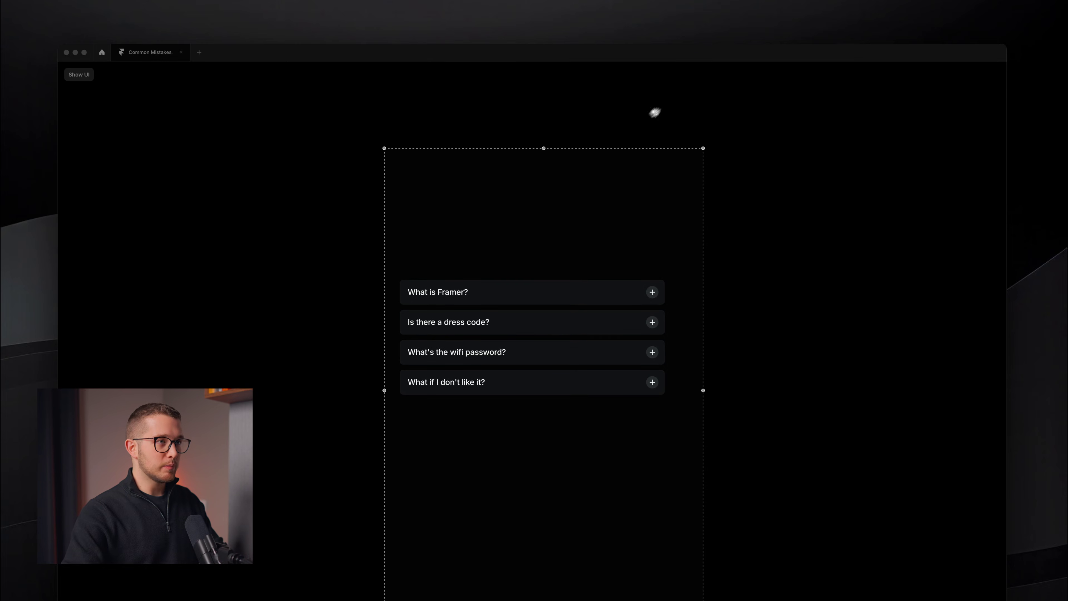
Screen-record a cropped area around the accordion and scrub through the clip to examine the dress code item's expansion
left_click_drag(694, 146, 696, 217)
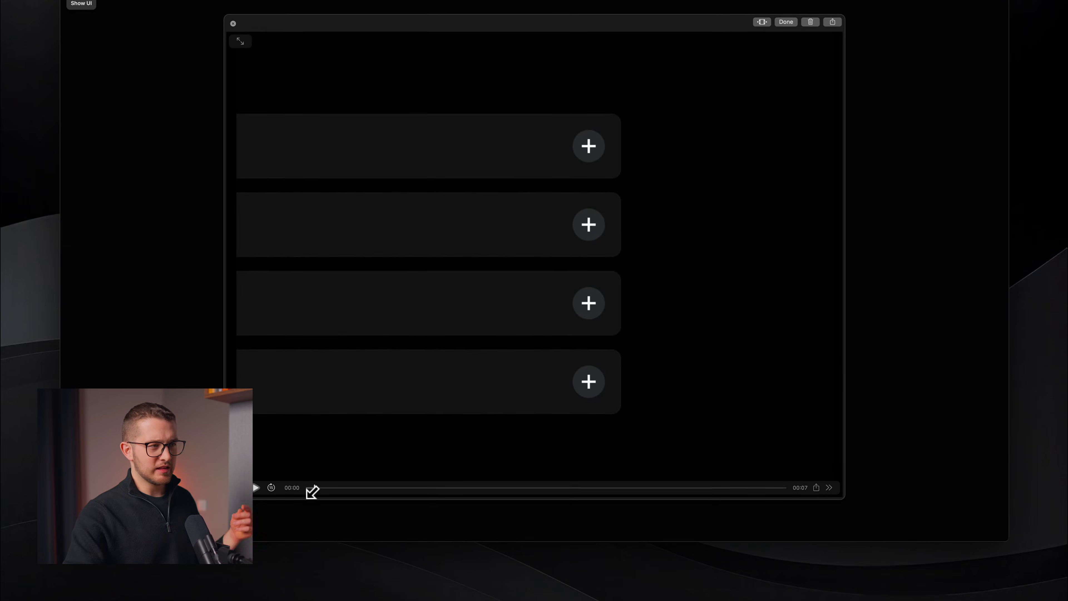
left_click_drag(362, 489, 529, 468)
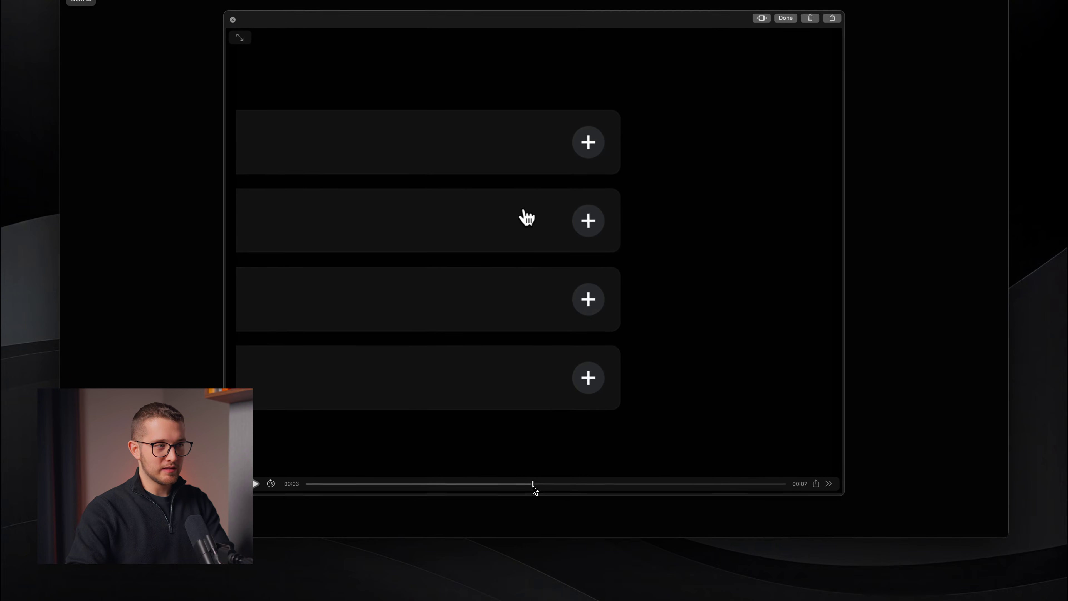
left_click_drag(533, 485, 518, 485)
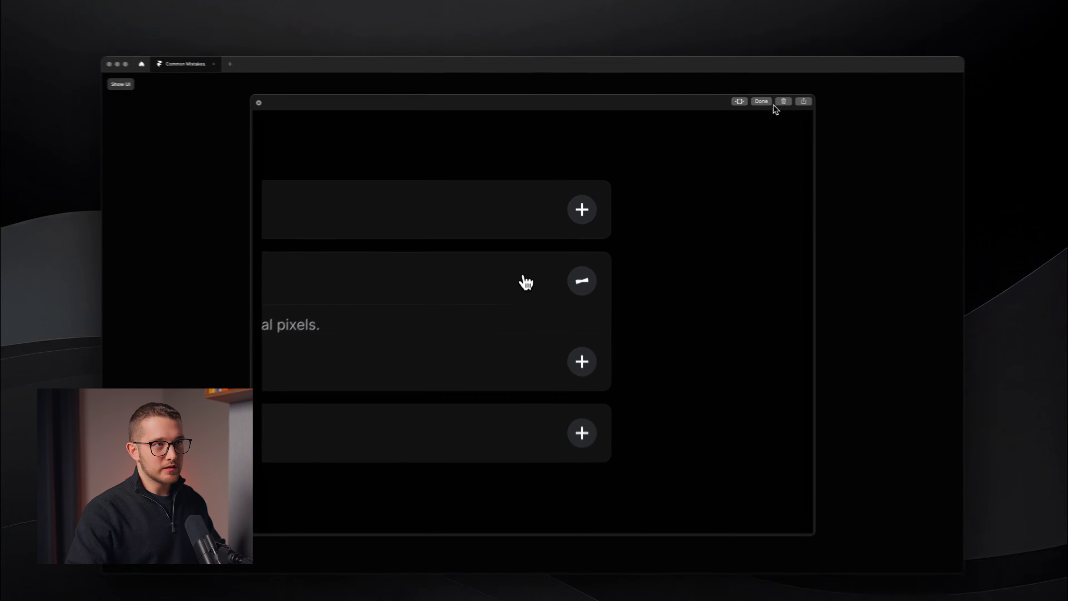
left_click(764, 104)
Leave the preview, open the Accordions component for editing, and examine the Spring transition settings of its All closed variant
key("super+backslash")
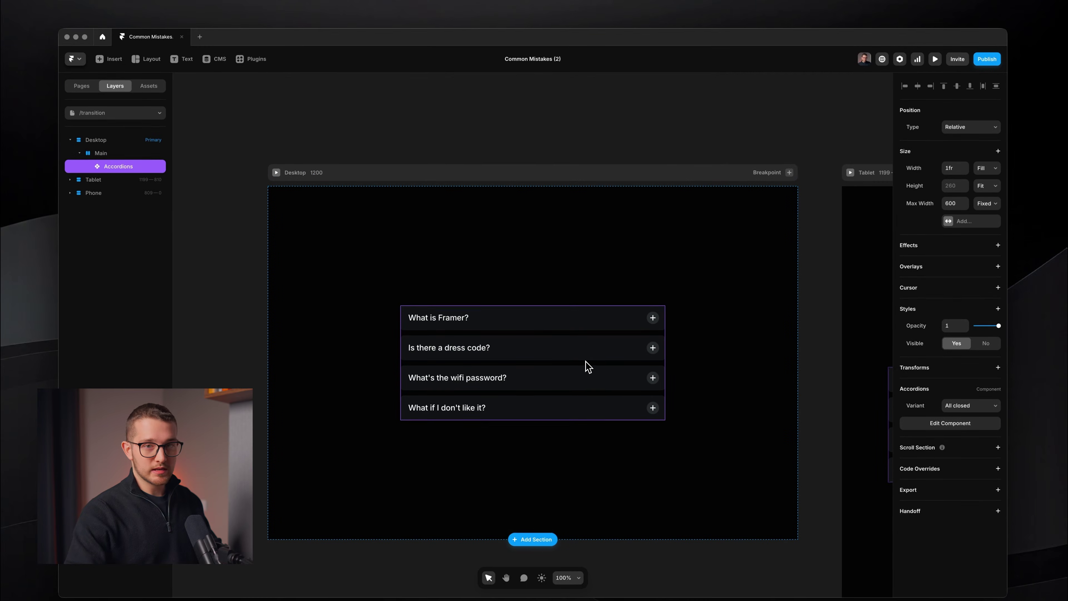
double_click(583, 372)
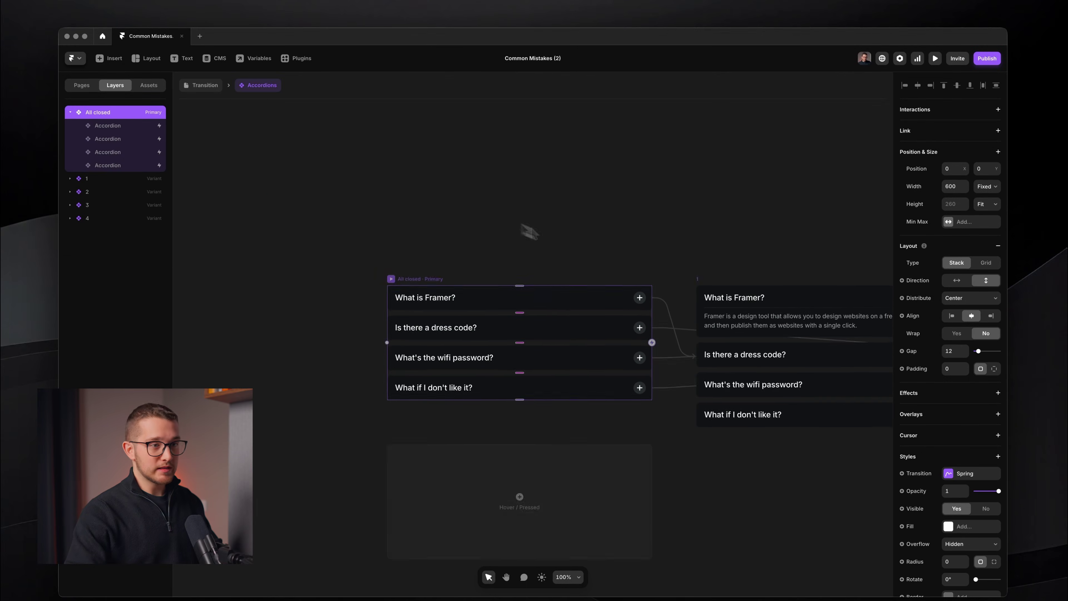
left_click(968, 474)
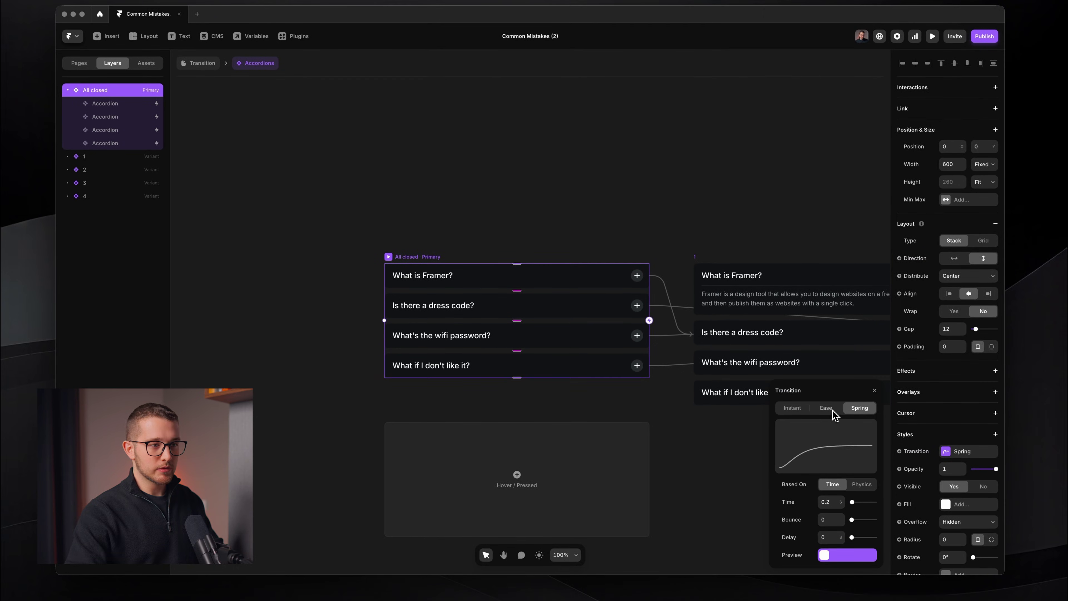
left_click_drag(840, 394, 767, 192)
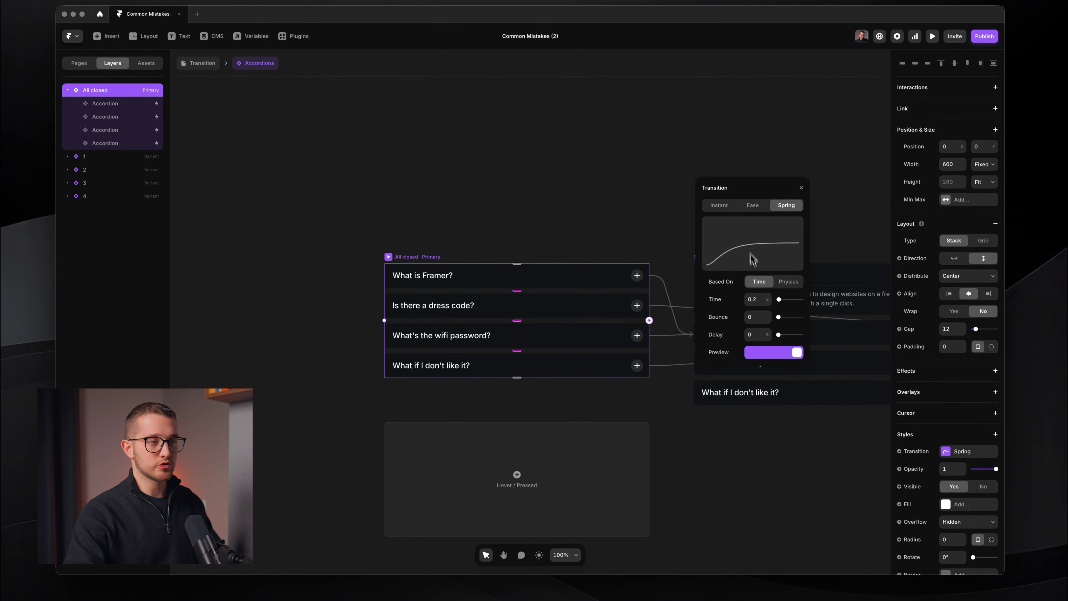
left_click(556, 245)
Open the "What is Framer?" Accordion component and examine the time and bounce of its Open variant's Spring transition
left_click(536, 285)
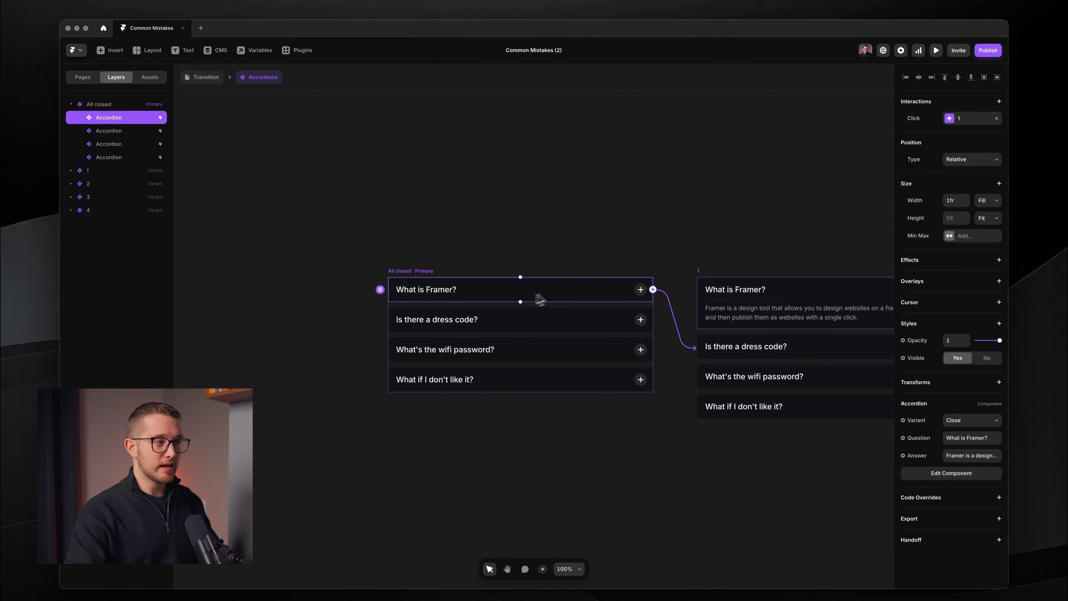
double_click(496, 282)
left_click(353, 332)
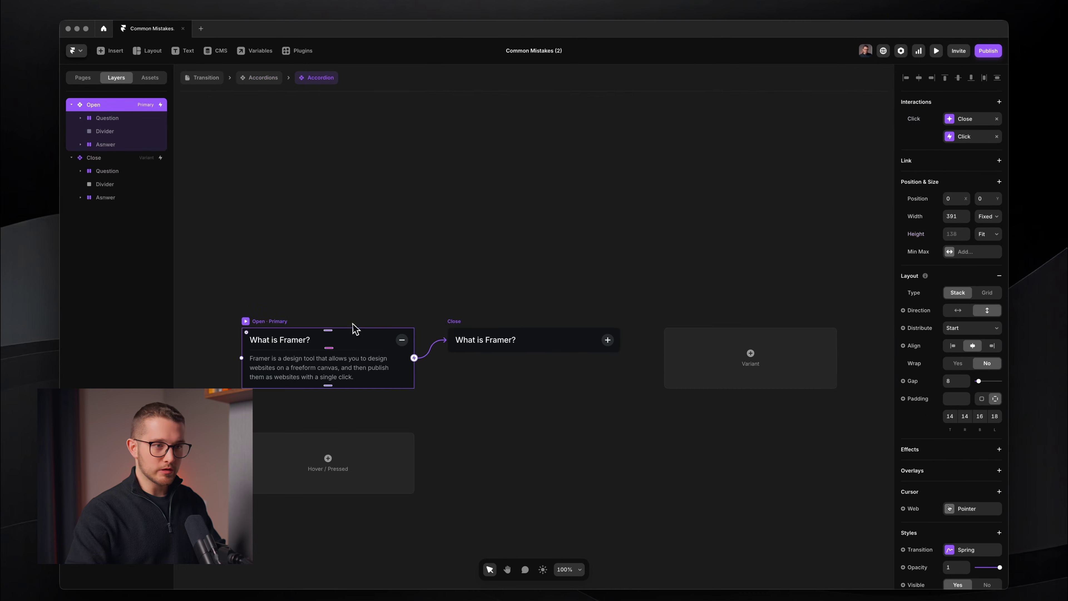
left_click(972, 549)
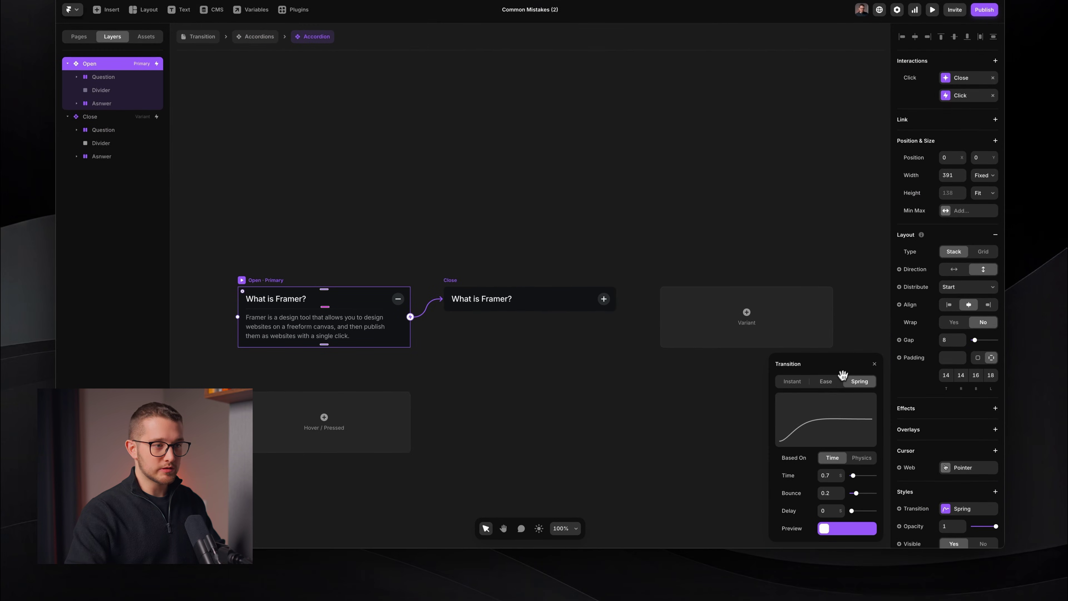
left_click_drag(843, 375, 755, 164)
left_click(744, 264)
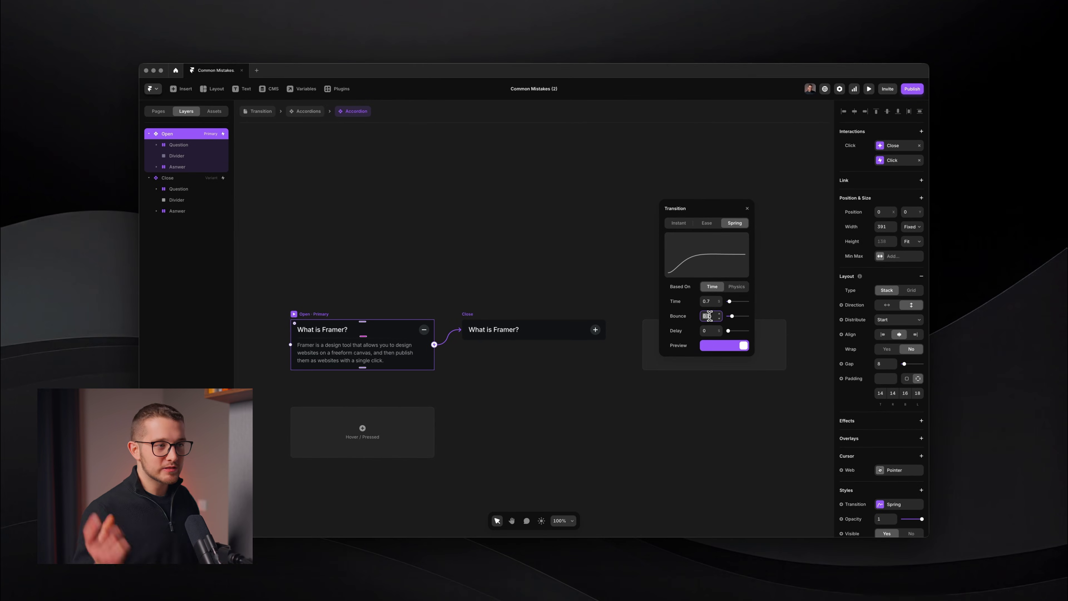
left_click(710, 302)
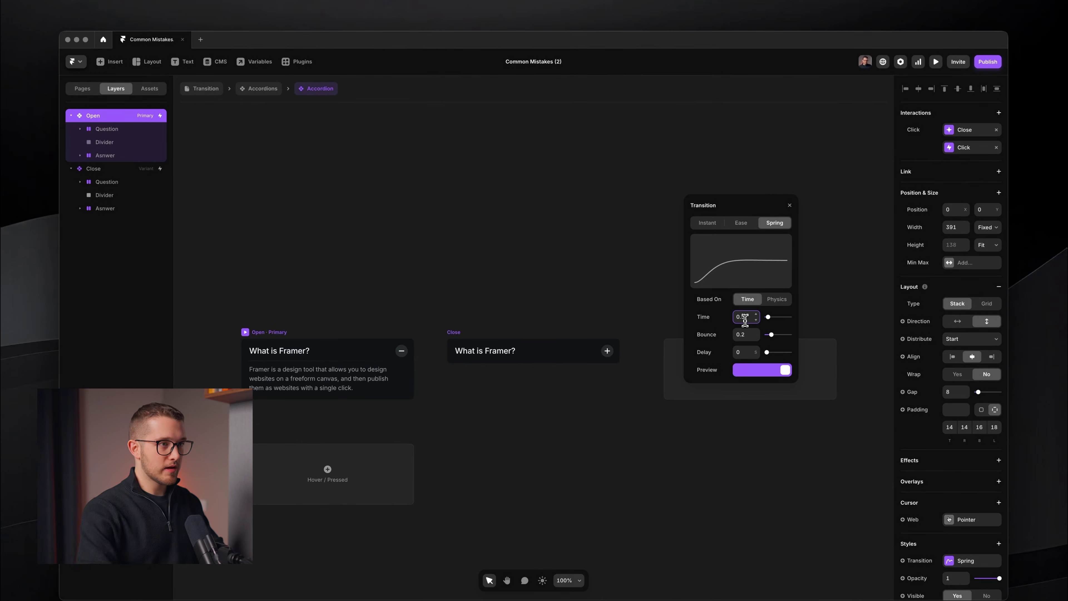
left_click(465, 282)
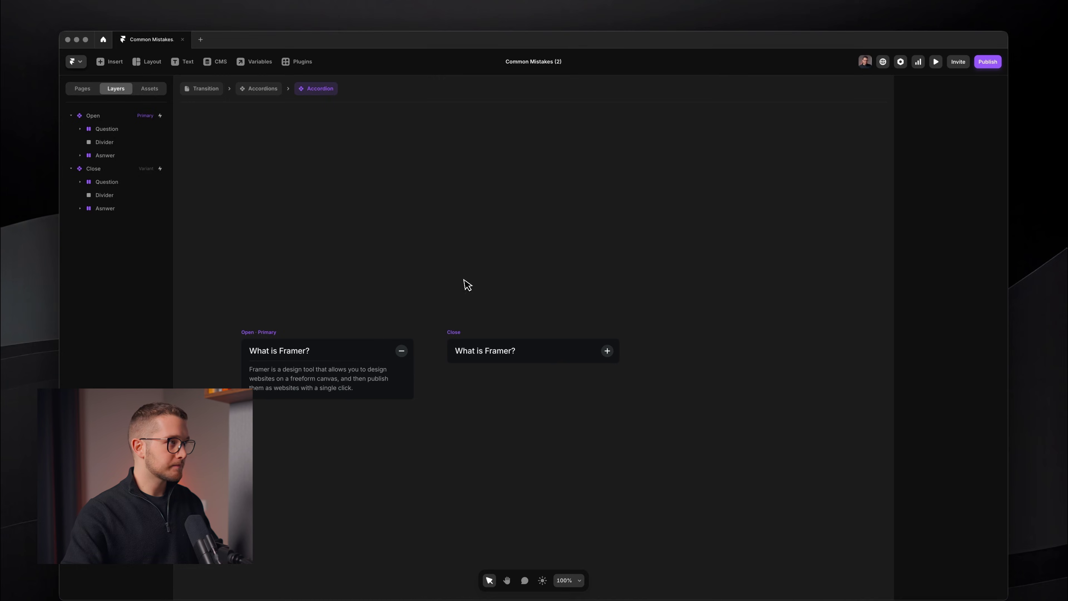
Return to the Accordions component and set the time of the All closed variant's Spring transition to 0.2
left_click(261, 88)
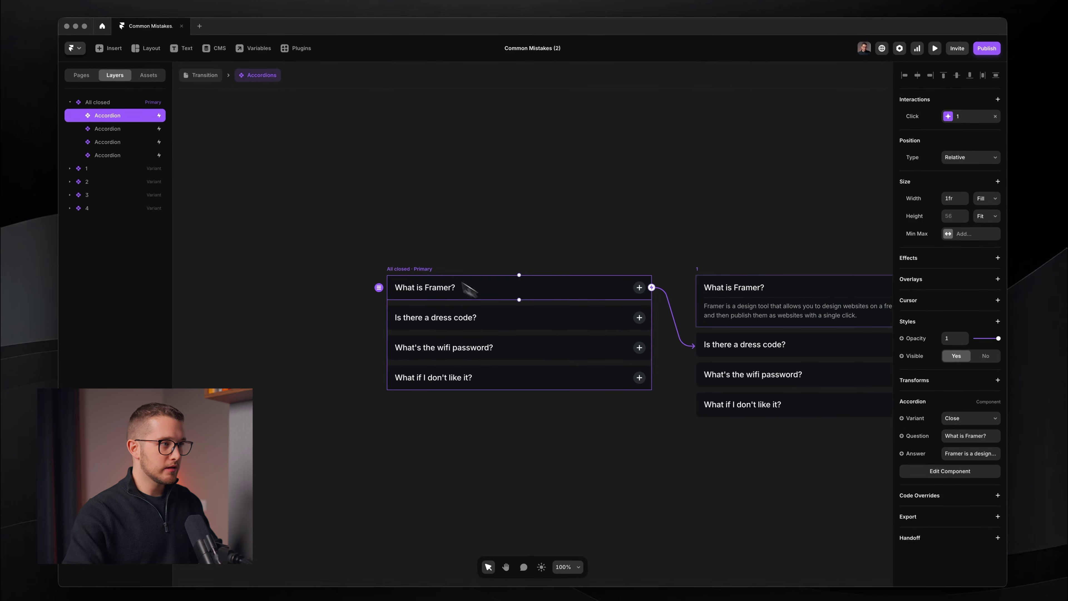
left_click(413, 281)
left_click(954, 476)
left_click(824, 485)
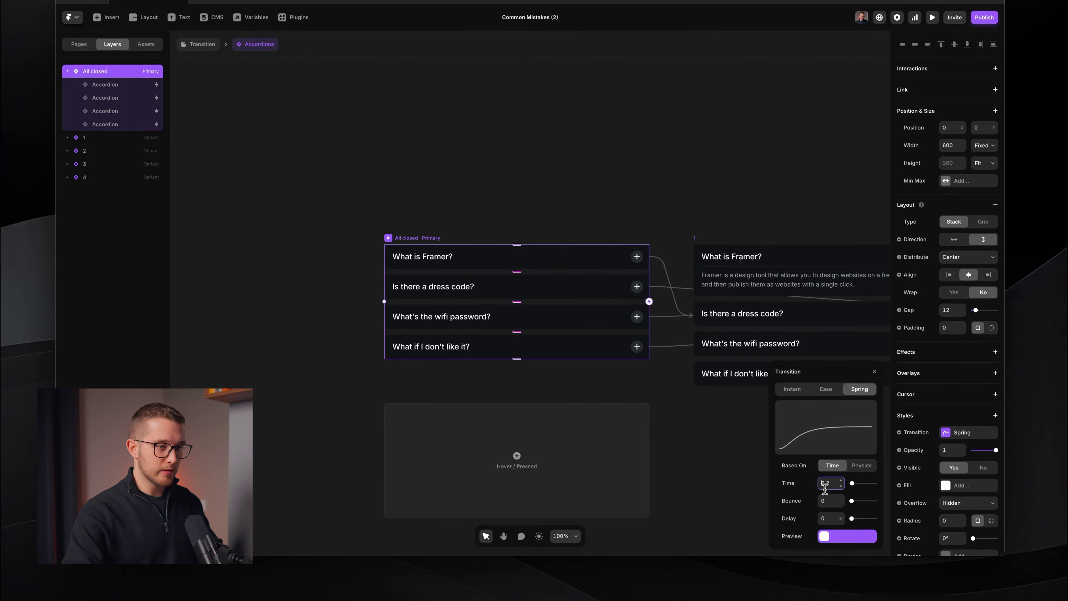
left_click(688, 197)
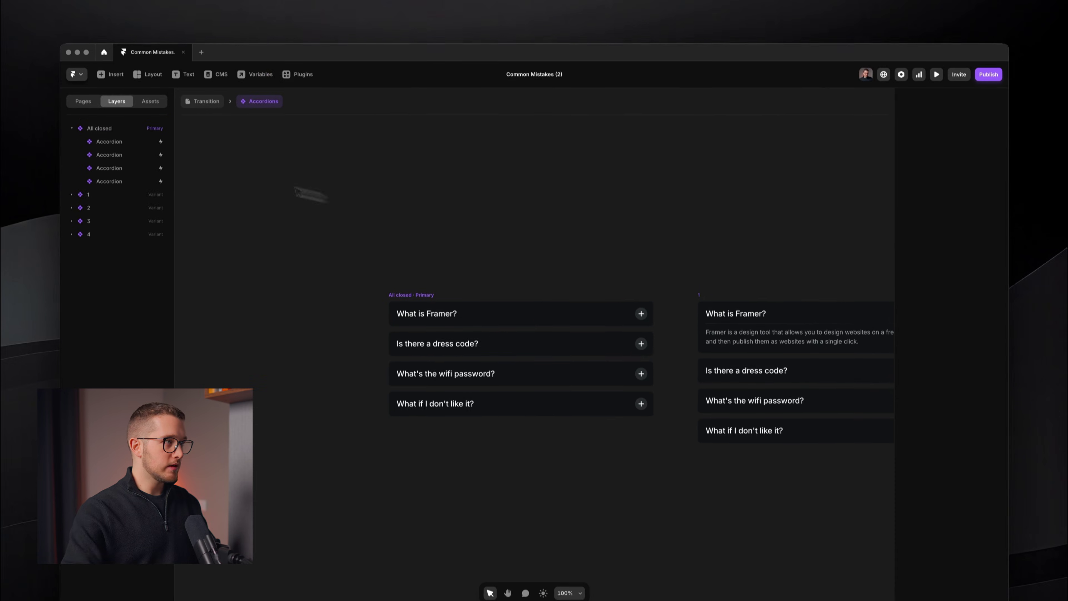
Preview the Transition page and repeatedly expand and collapse the accordion items to examine how their animation and spacing behave with the edited transition
left_click(211, 122)
key("super+backslash")
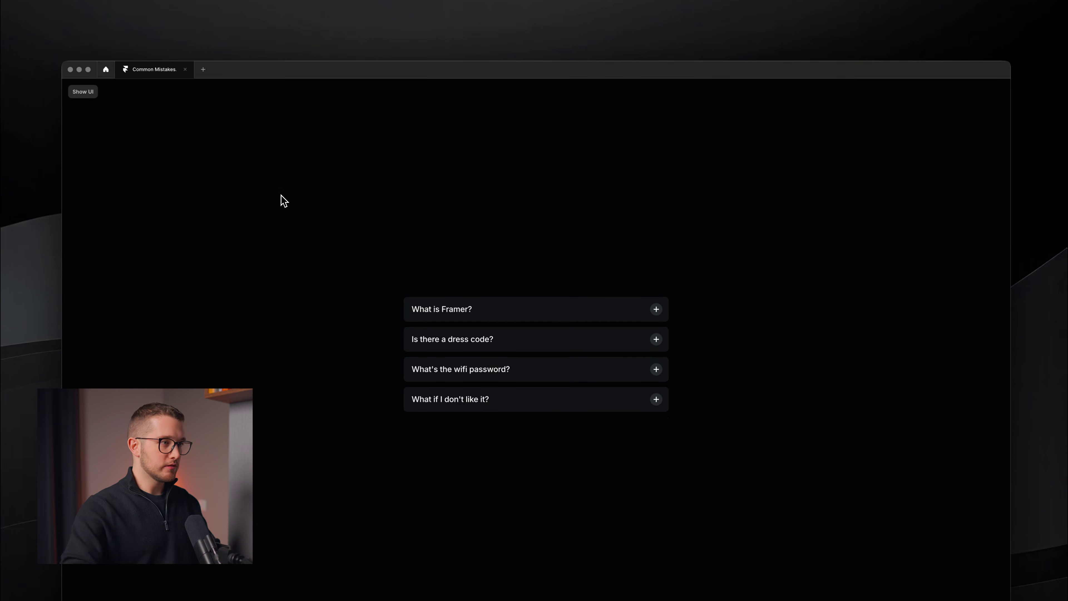
left_click(589, 380)
left_click(589, 314)
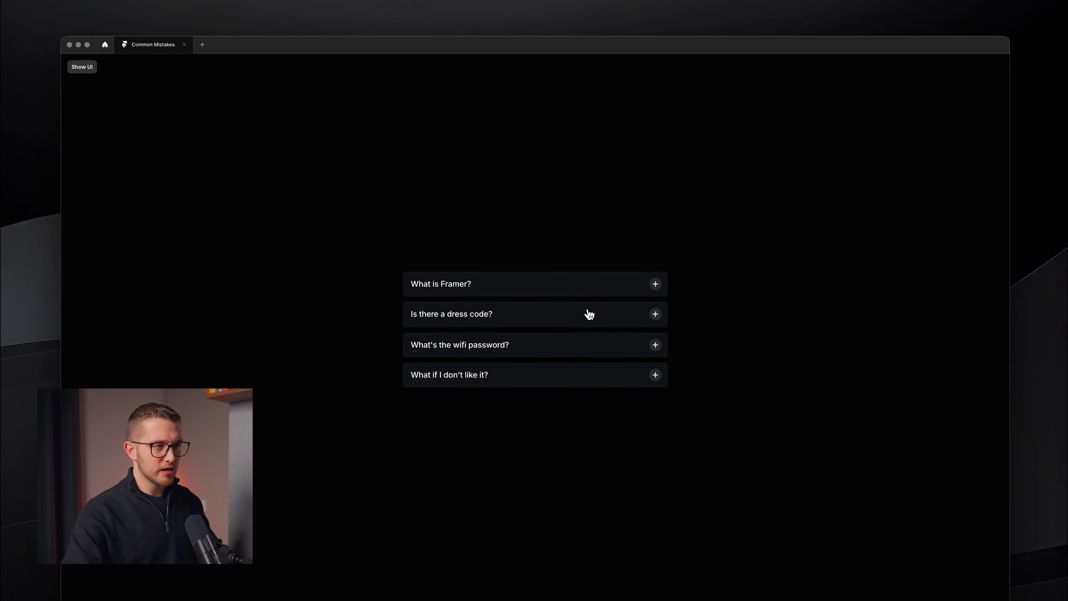
left_click(589, 315)
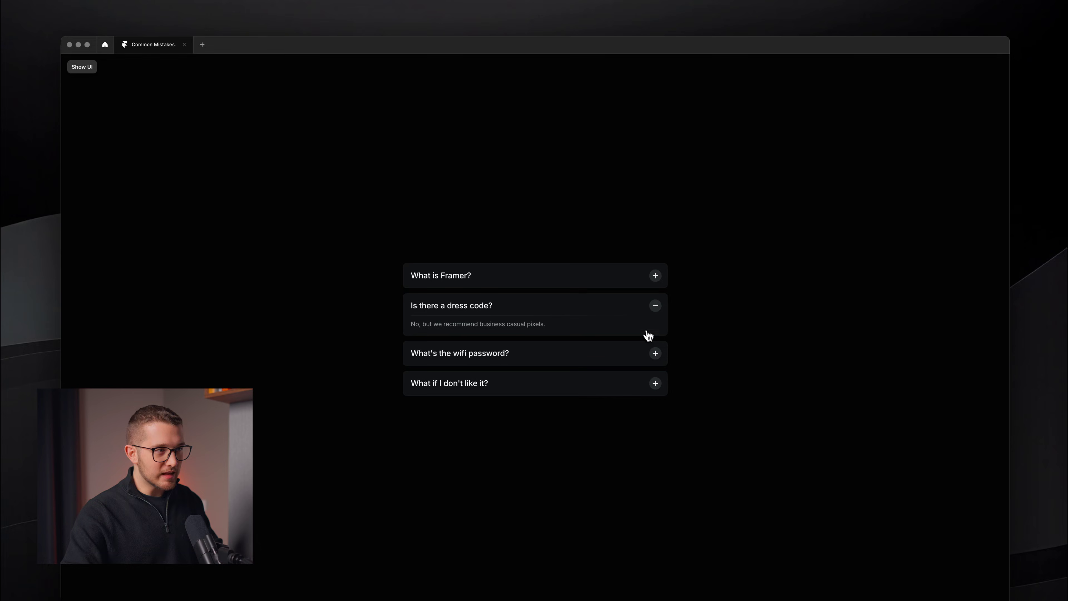
left_click(634, 317)
left_click(633, 316)
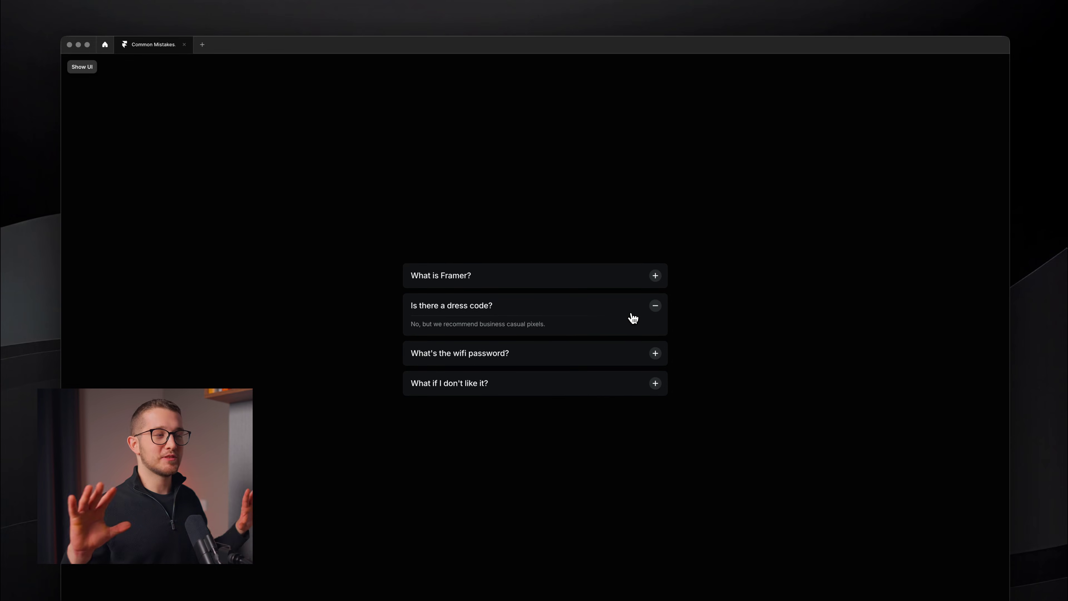
left_click(632, 315)
left_click(632, 314)
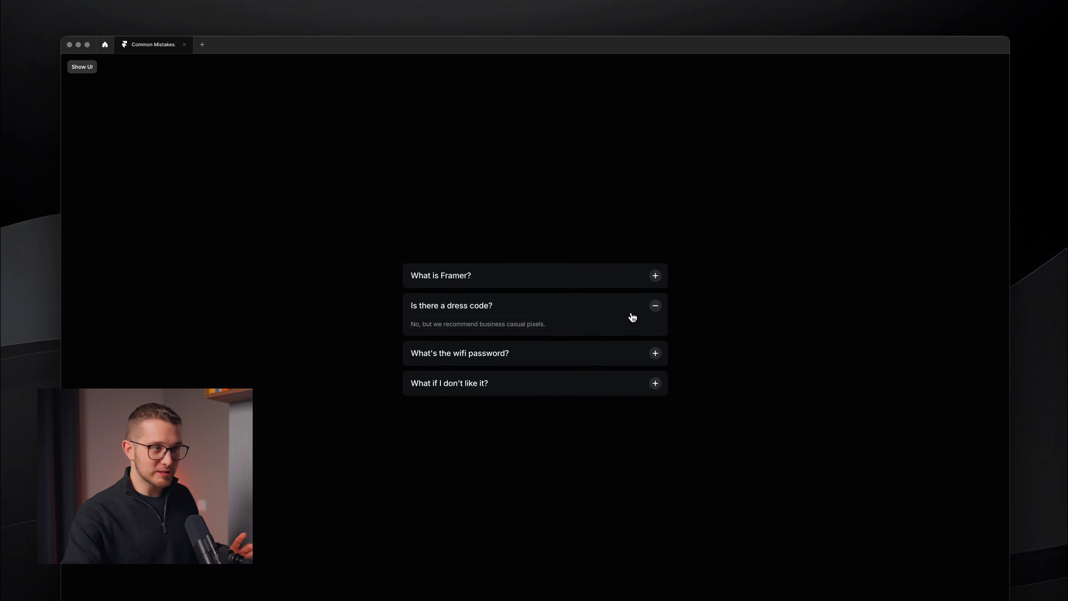
left_click(631, 317)
left_click(622, 336)
left_click(620, 347)
left_click(632, 315)
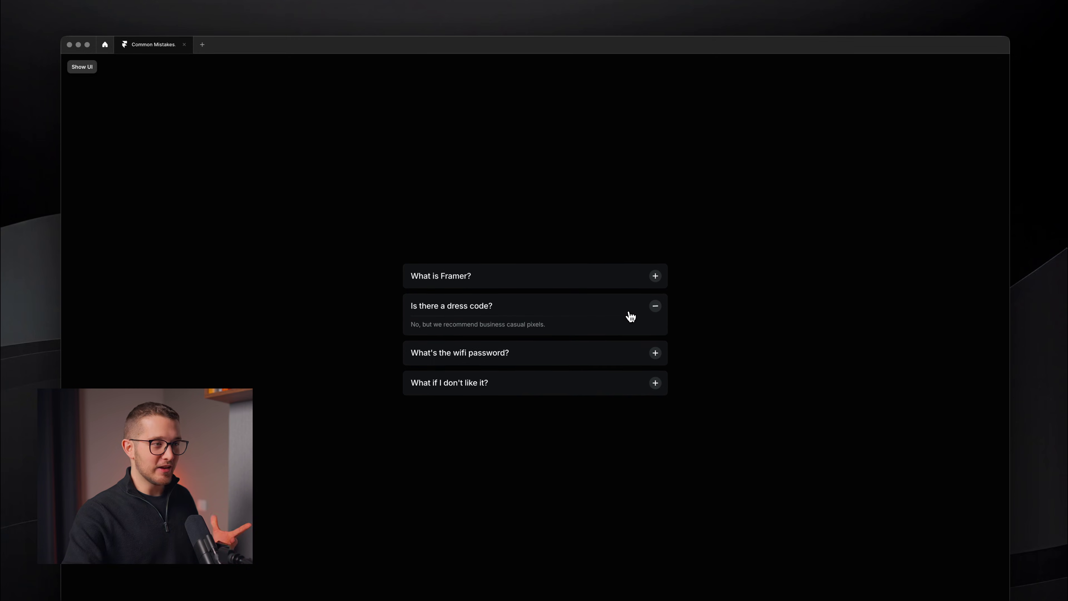
left_click(628, 311)
left_click(622, 280)
left_click(621, 281)
left_click(621, 313)
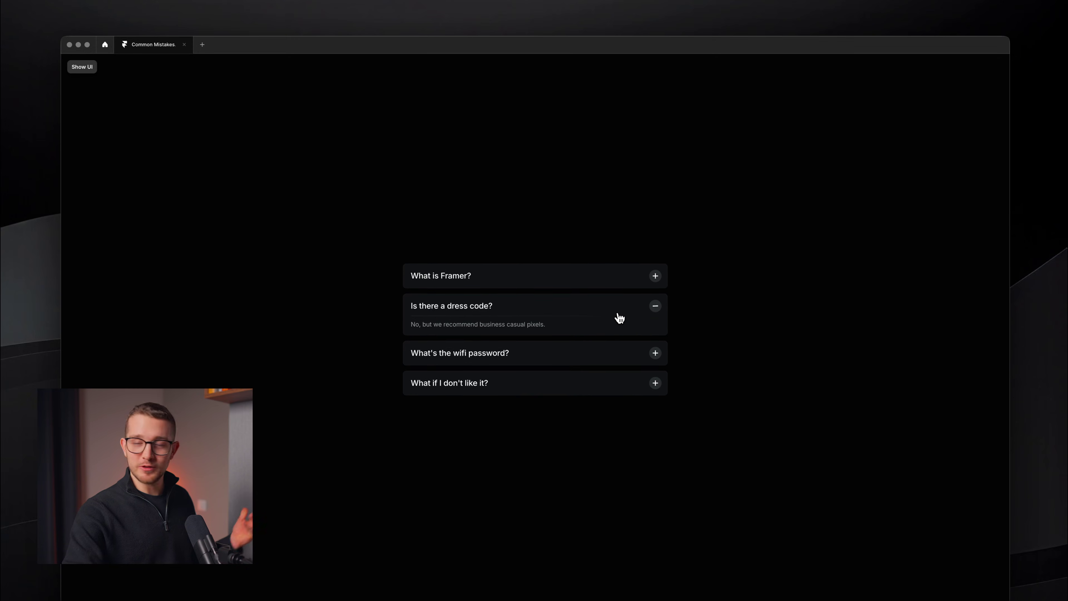
left_click(619, 323)
left_click(614, 341)
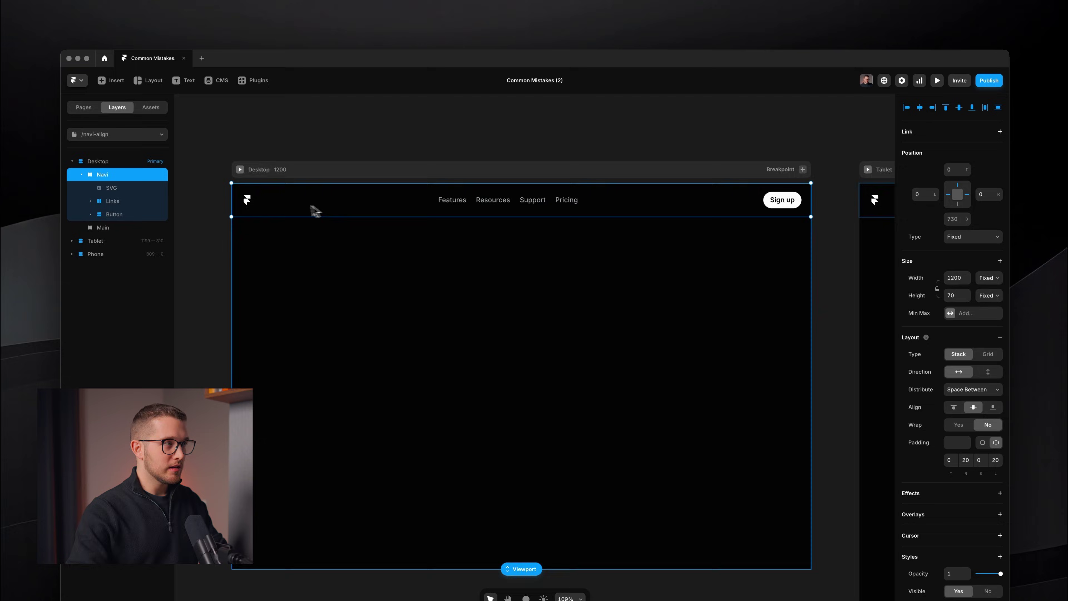
Examine the logo, the Links group and the Sign up button in the navi-align page's desktop navigation bar
scroll(295, 210, "up", 5)
left_click(337, 222)
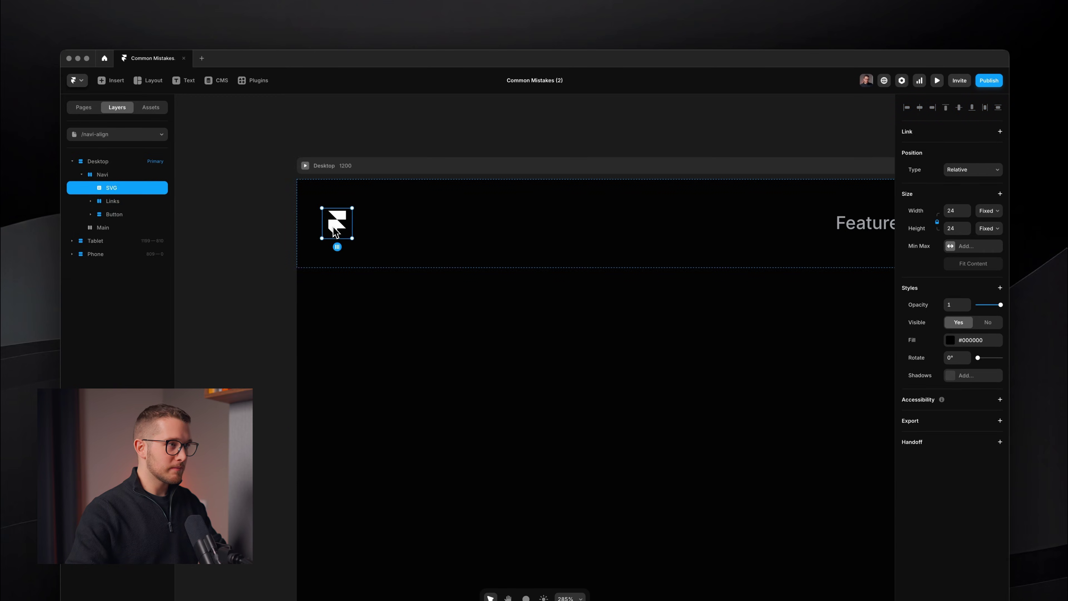
scroll(360, 231, "right", 5)
scroll(360, 232, "right", 3)
left_click(622, 232)
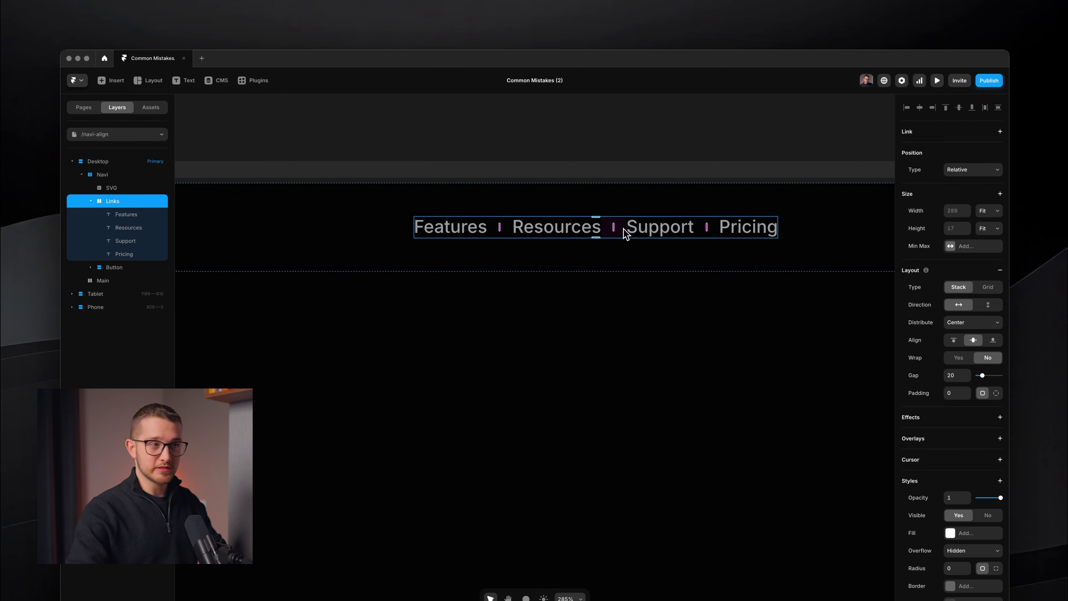
scroll(624, 234, "right", 10)
scroll(751, 232, "right", 5)
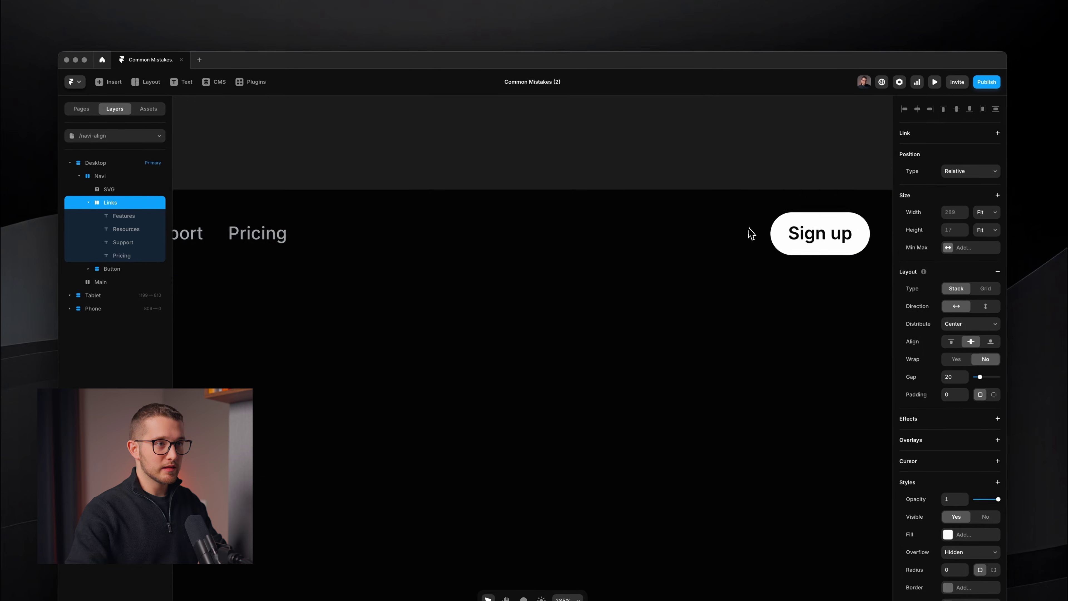
left_click(737, 235)
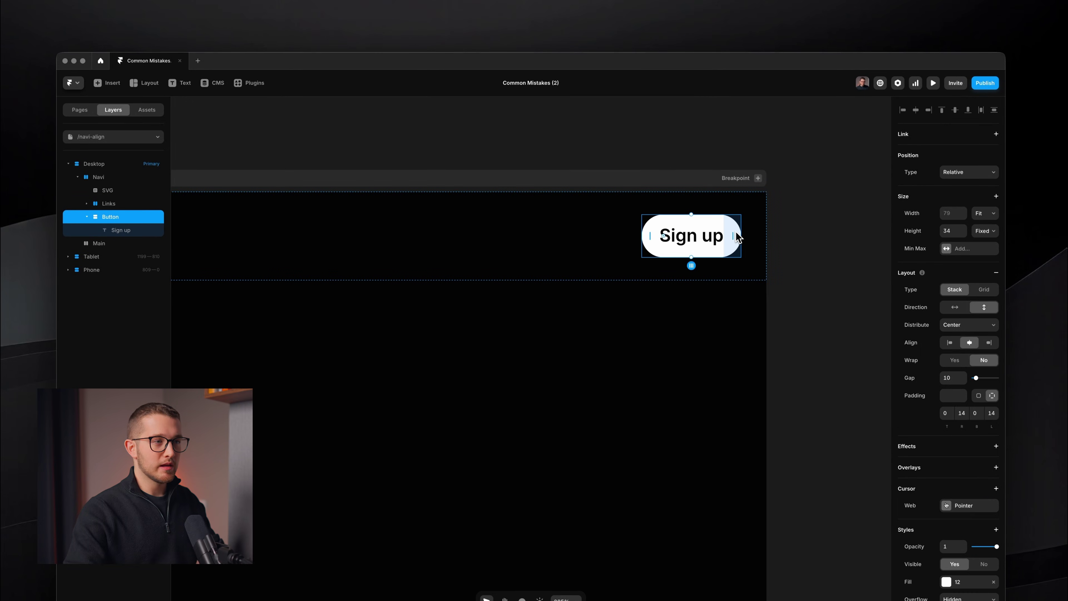
scroll(736, 231, "down", 8)
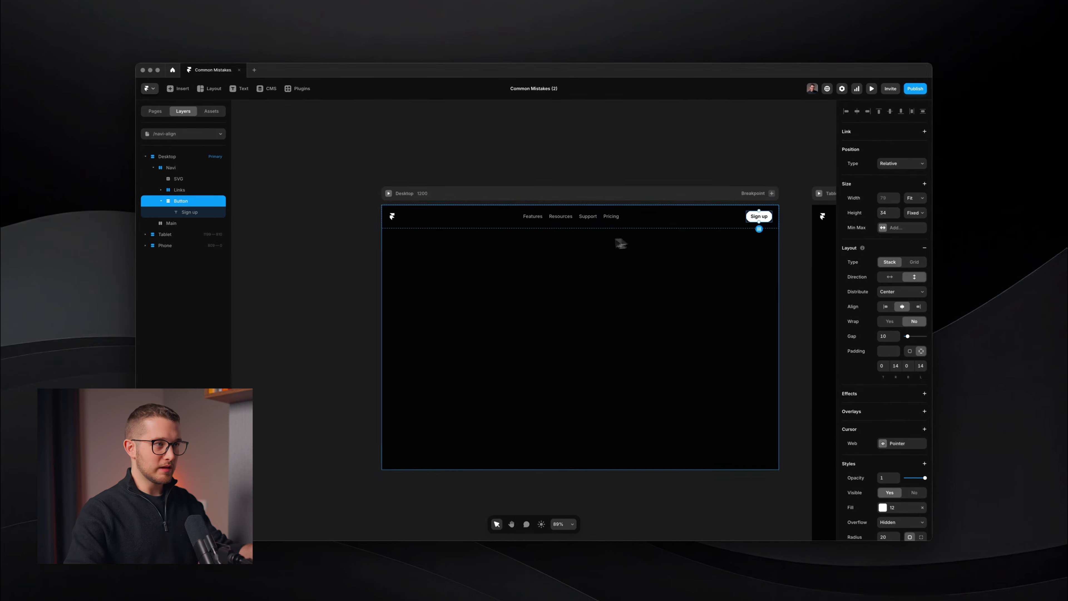
Set the Navi stack's distribution to Start and its gap to 49
scroll(608, 235, "up", 4)
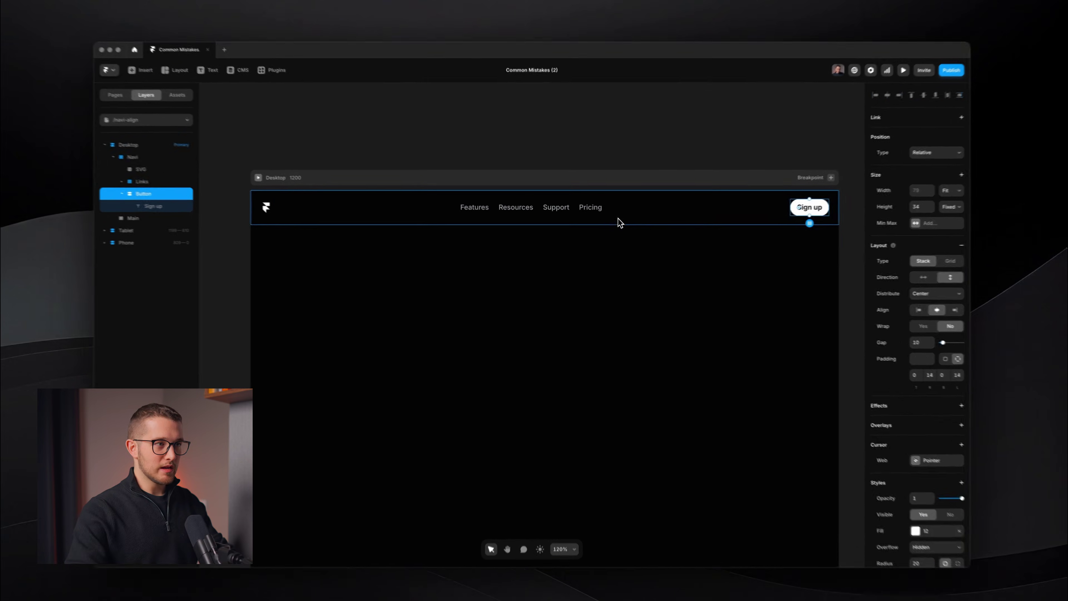
left_click(619, 223)
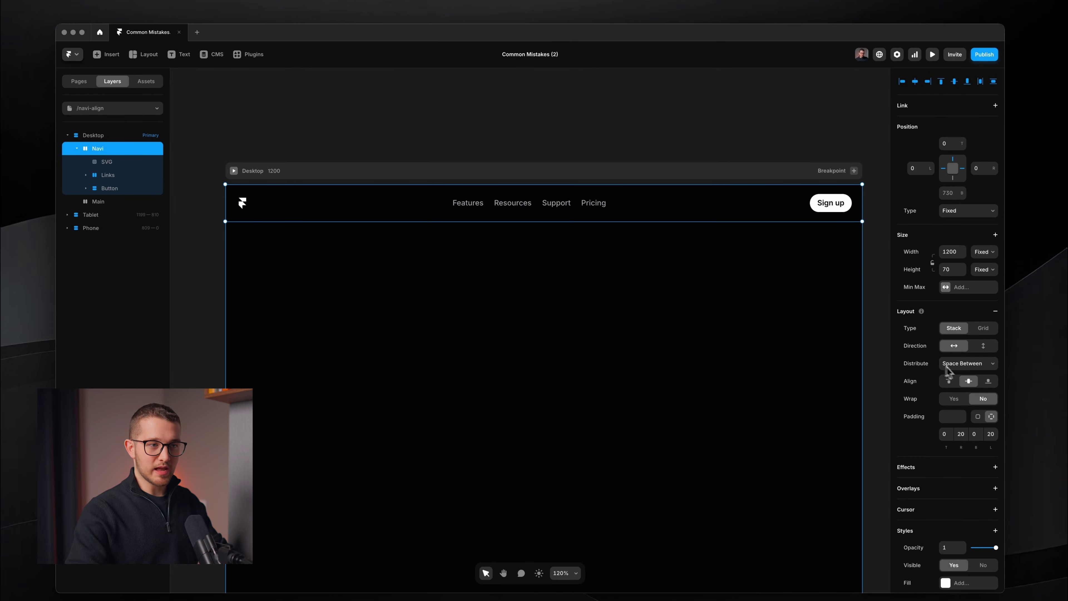
scroll(948, 370, "down", 2)
left_click(964, 319)
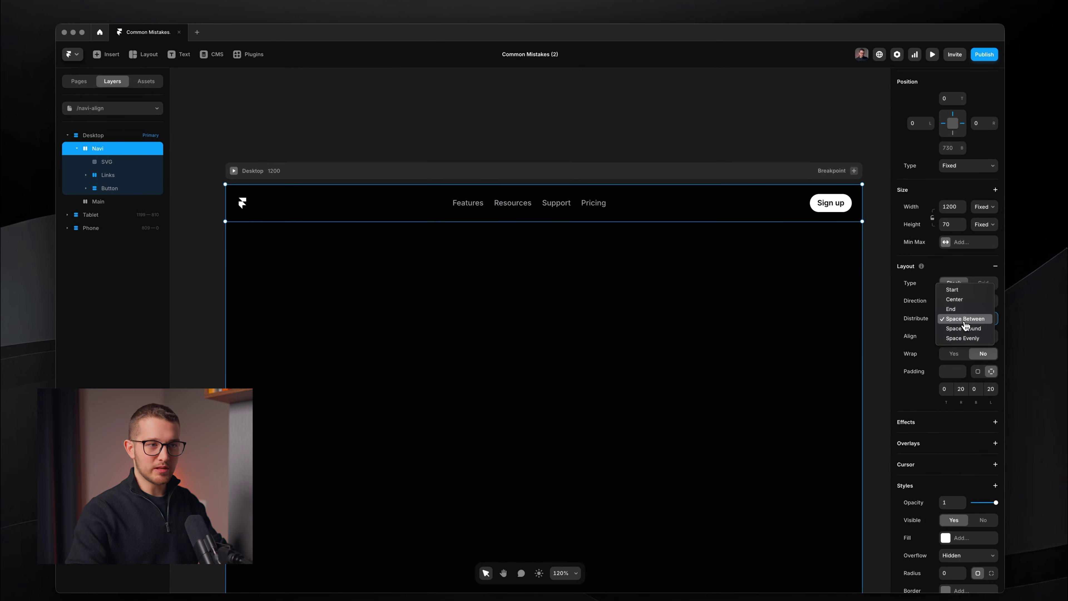
left_click(962, 291)
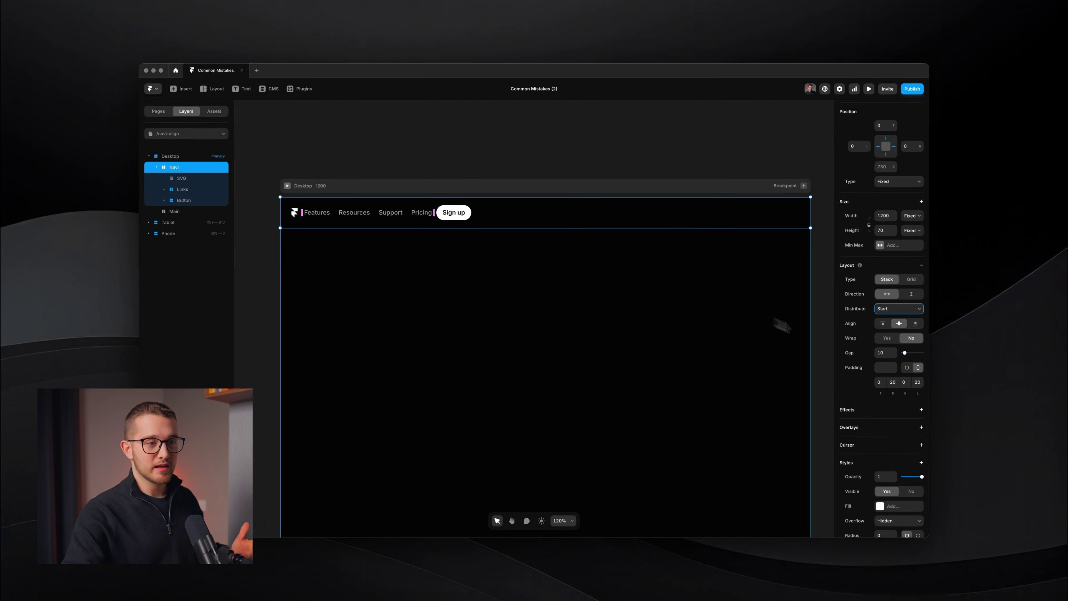
left_click(882, 353)
key("shift+Up")
key("shift+Up")
key("shift+Up")
key("shift+Up")
key("shift+Up")
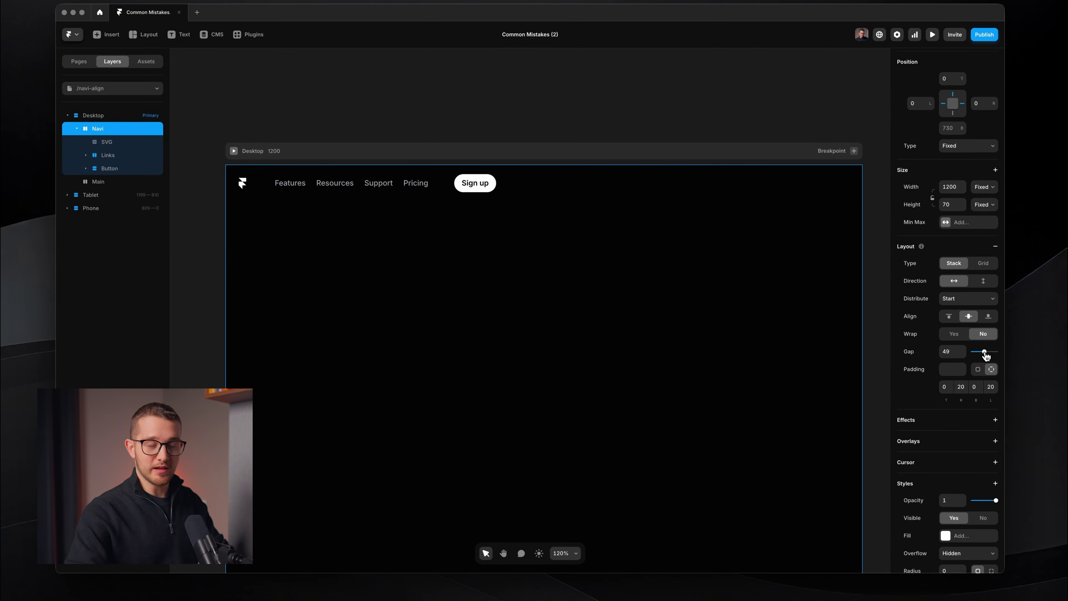
Set the Navi stack's distribution to Space Between and preview the page to check the alignment of its links
left_click(967, 299)
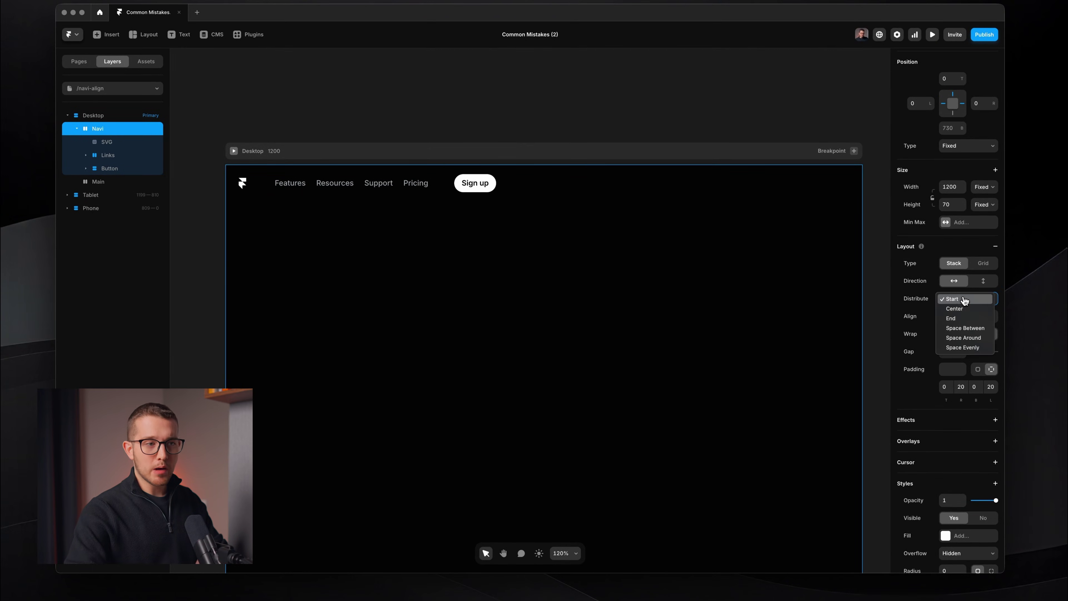
left_click(964, 328)
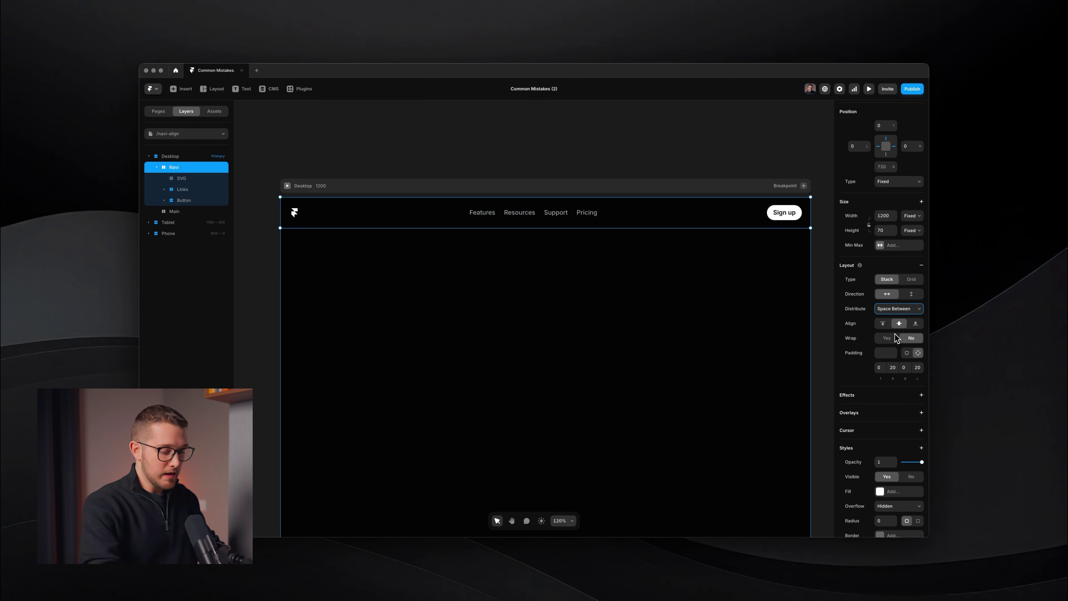
key("super+p")
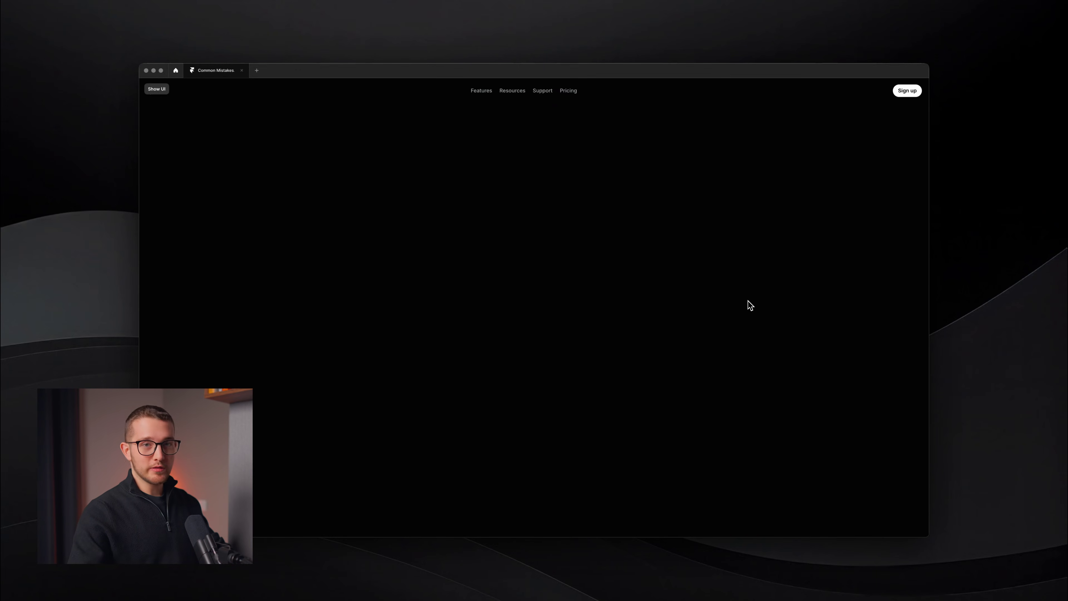
key("super+backslash")
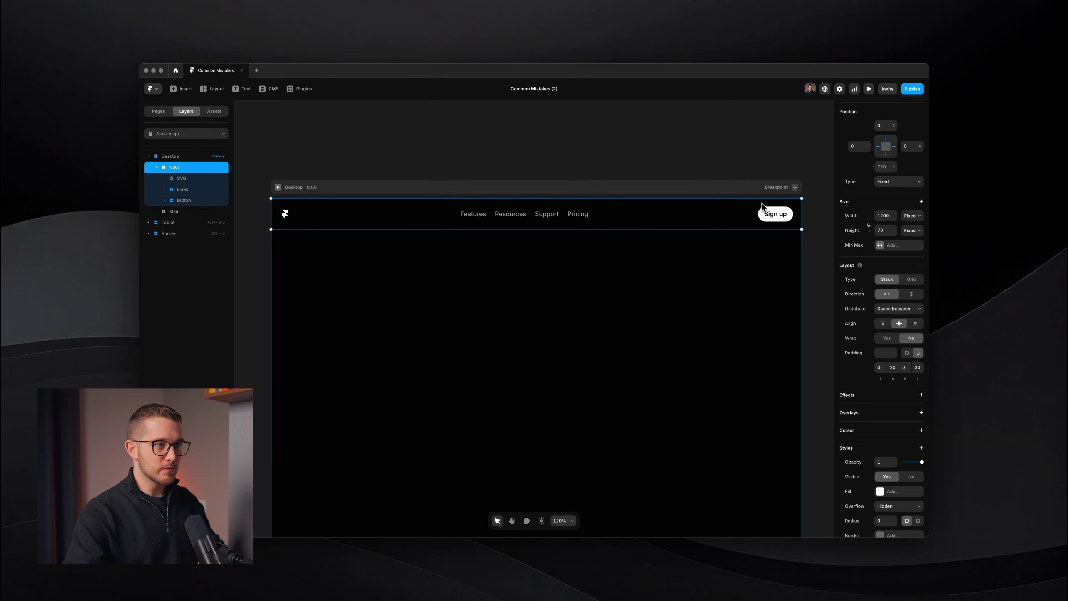
Compare the widths of the Sign up button and the logo inside the Navi stack
left_click(768, 214)
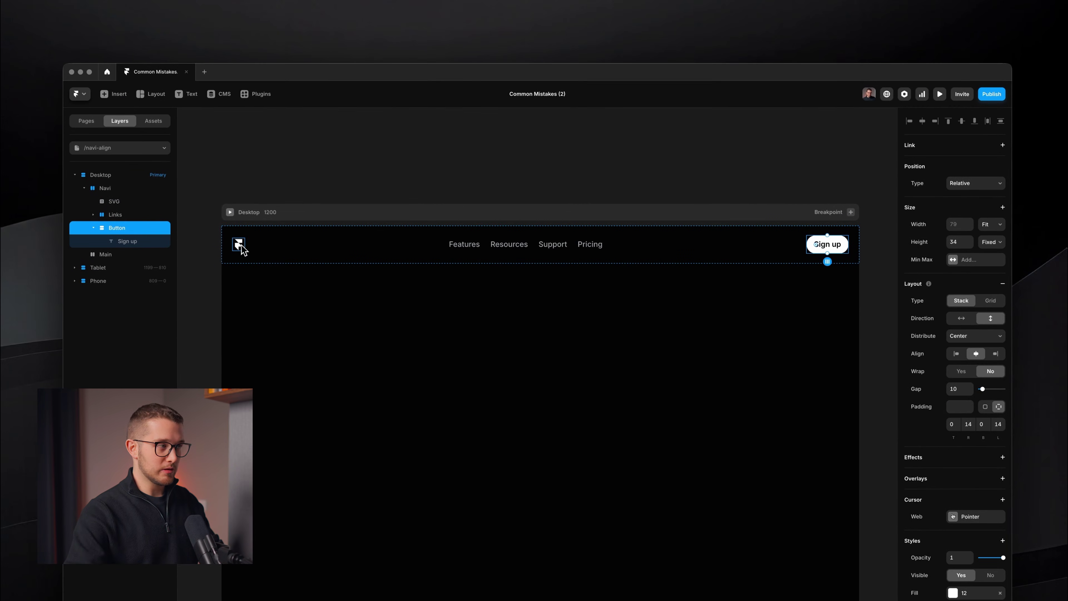
left_click(239, 244)
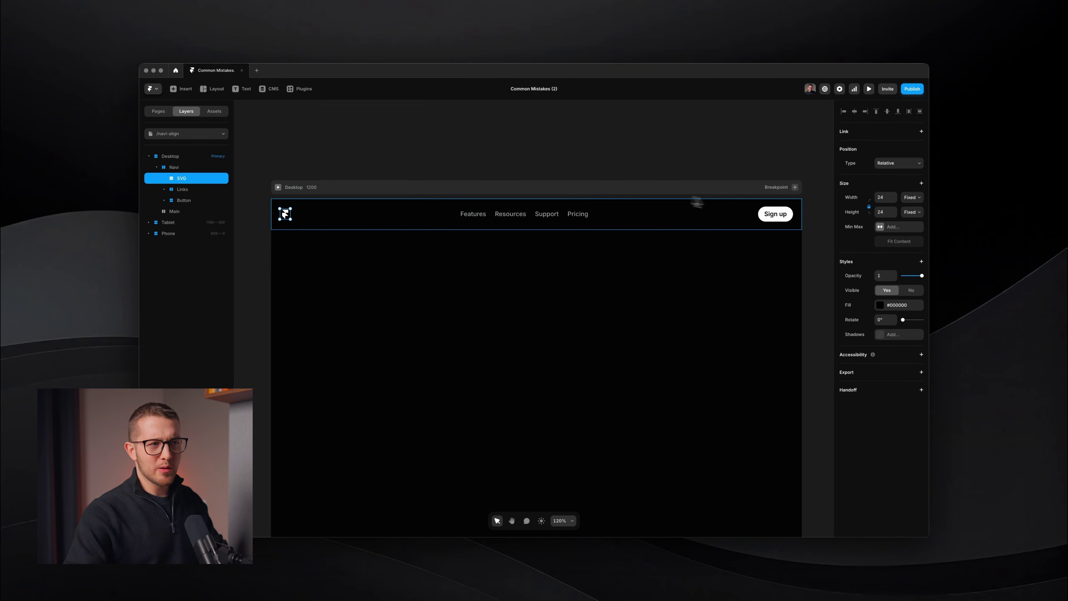
left_click(775, 214)
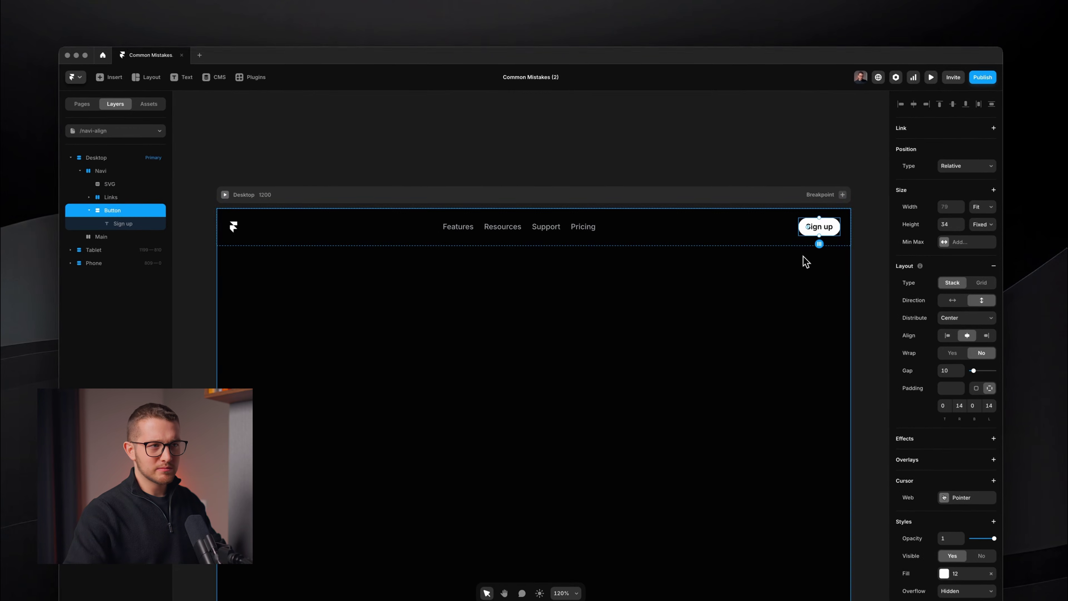
left_click(624, 221)
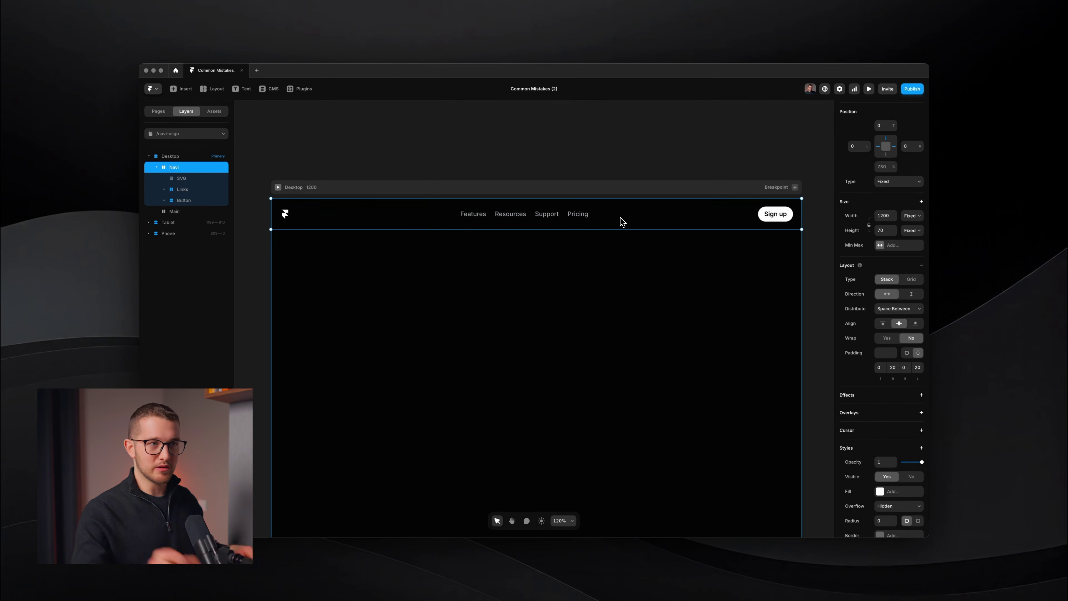
left_click(763, 219)
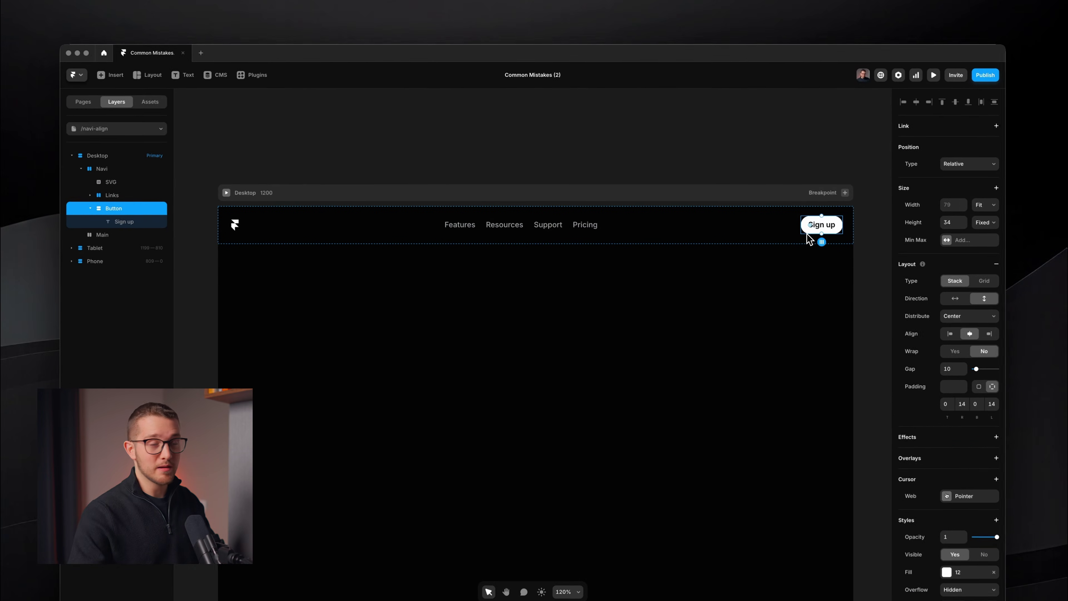
Wrap the logo in its own horizontal stack with a 1fr Fill width and set that stack's distribution to Start
left_click(236, 230)
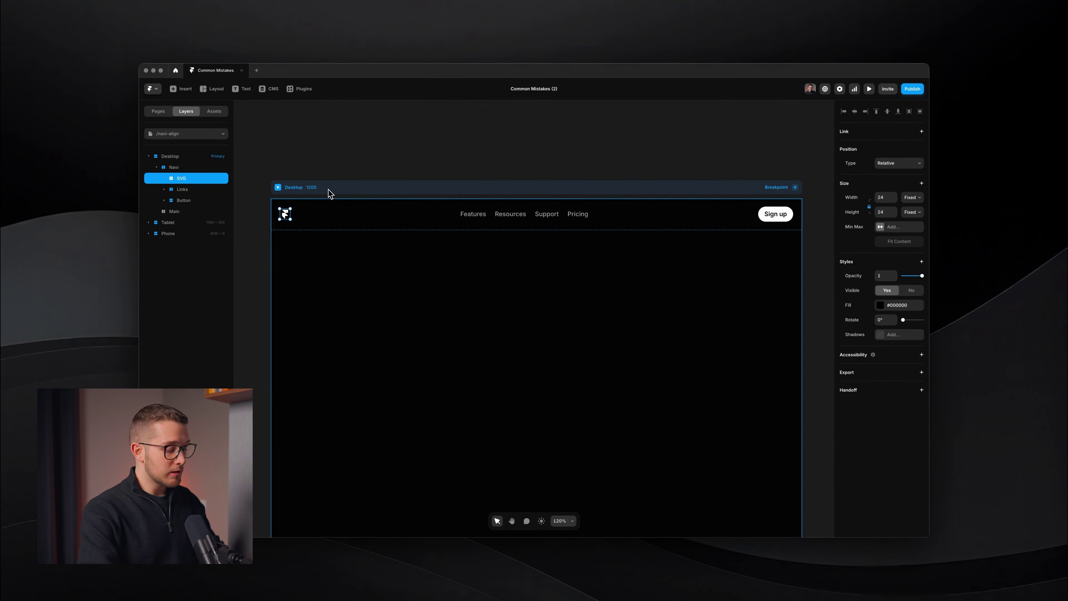
key("alt")
key("shift+a")
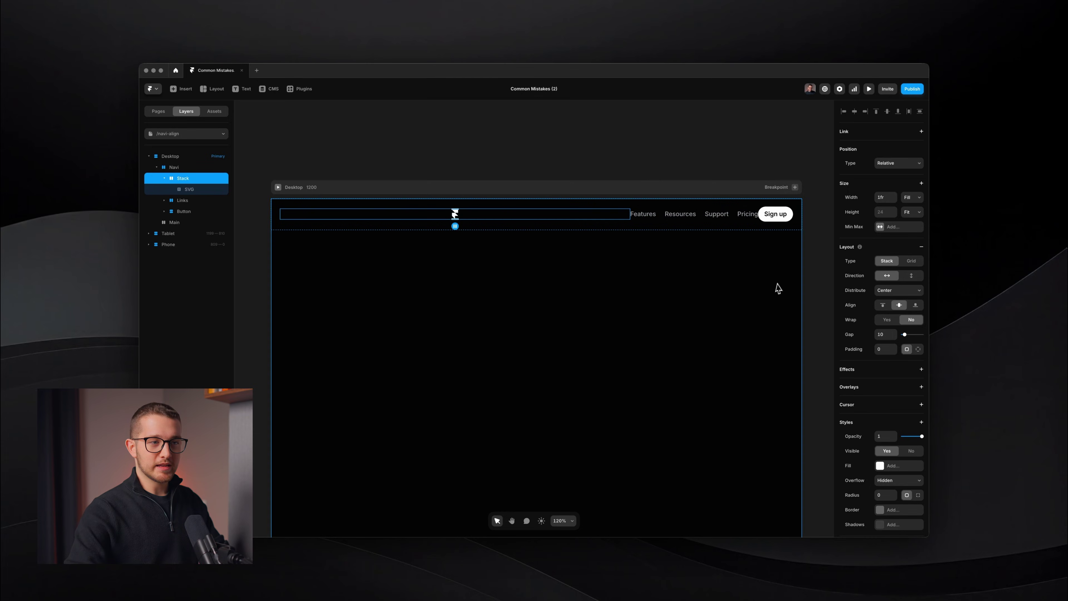
left_click(896, 294)
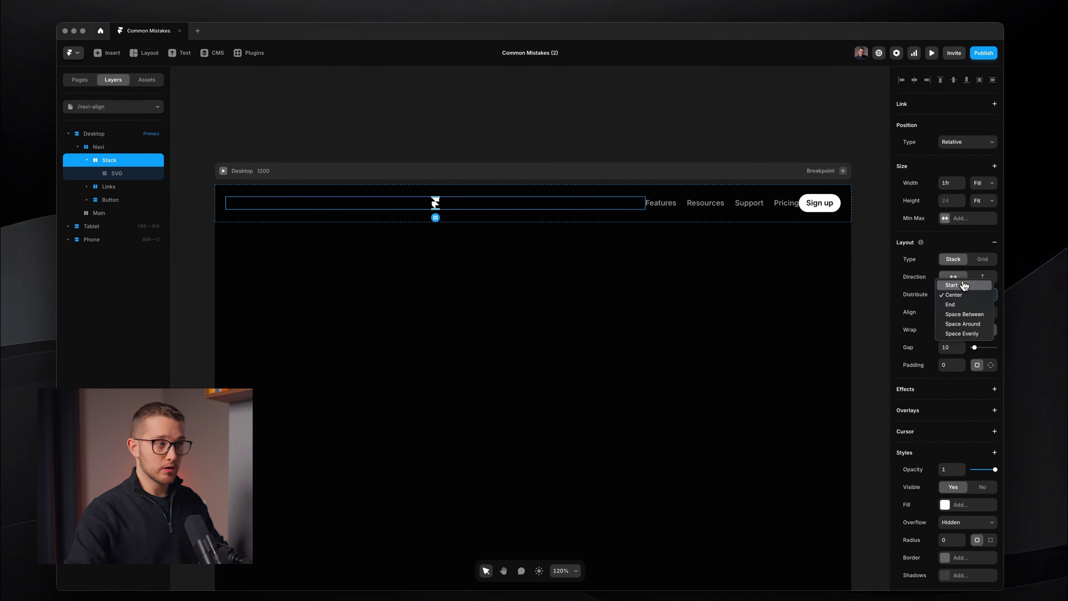
left_click(947, 284)
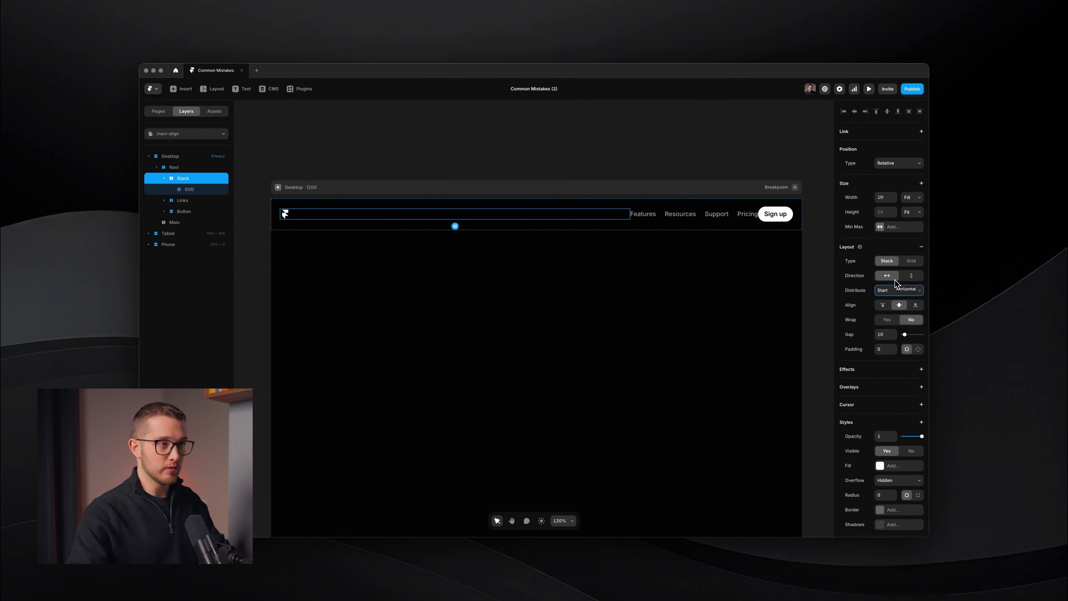
Wrap the Sign up button in its own horizontal stack with a 1fr Fill width and set that stack's distribution to End
left_click(764, 212)
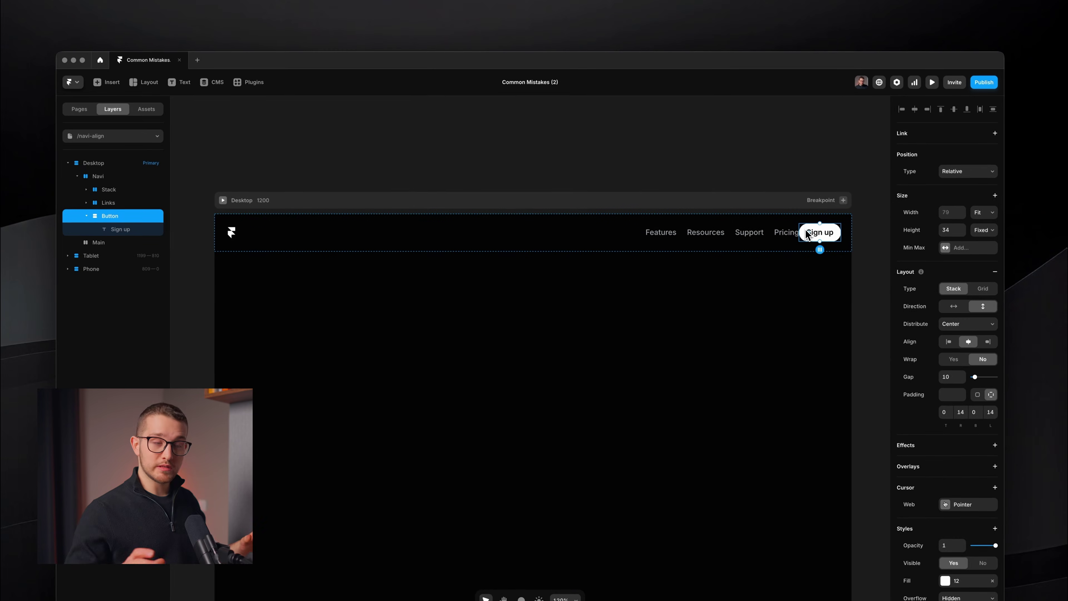
key("shift+a")
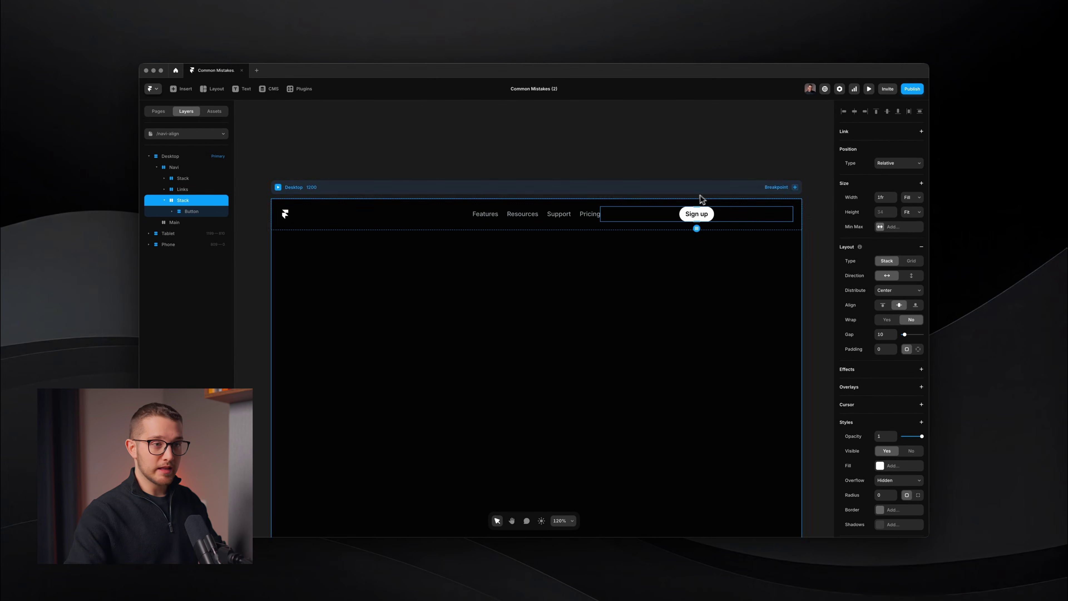
left_click(900, 291)
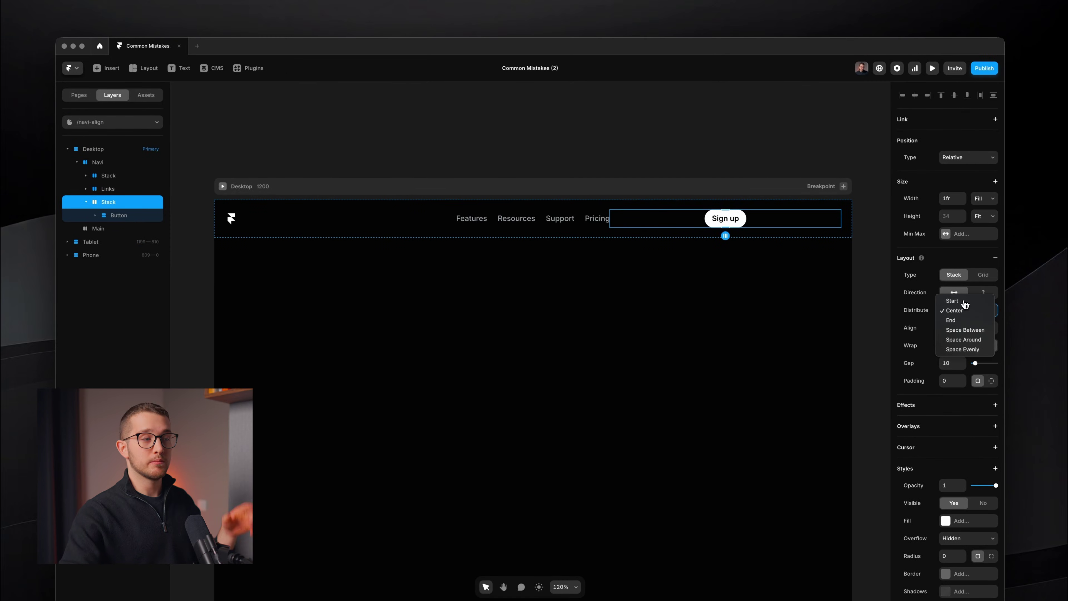
left_click(953, 301)
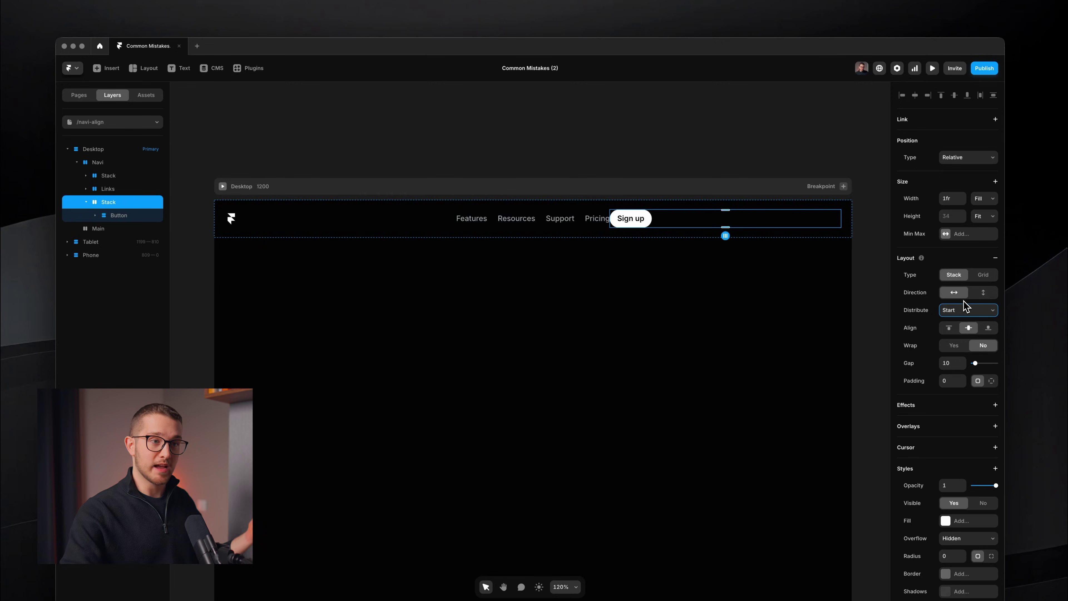
left_click(965, 309)
left_click(953, 330)
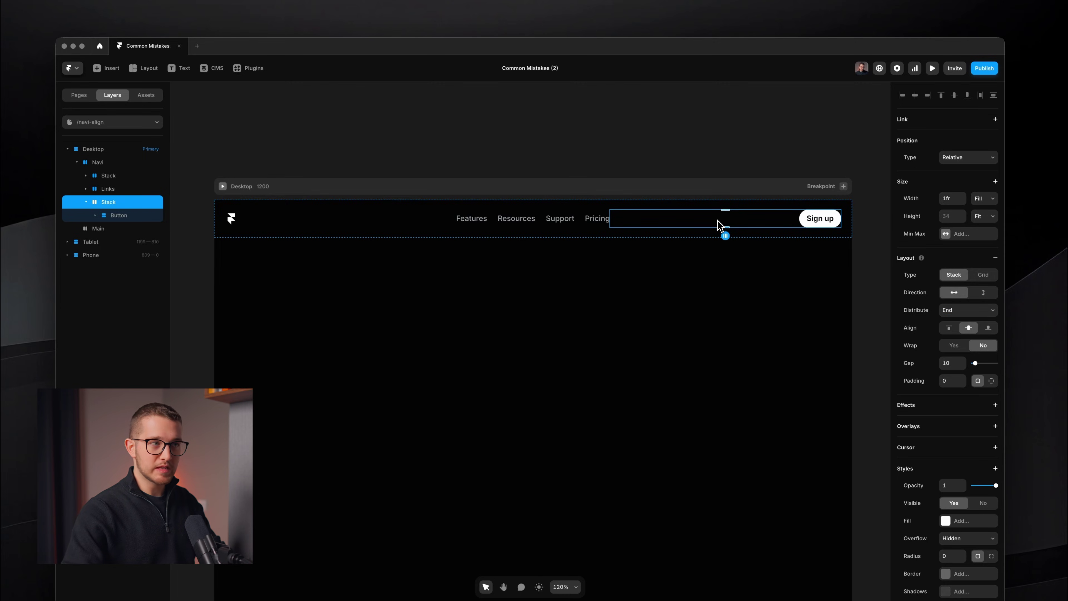
Inspect the logo stack, links and Navi settings, and compare the links' centring with a copy of the original Navi placed beneath
left_click(406, 222)
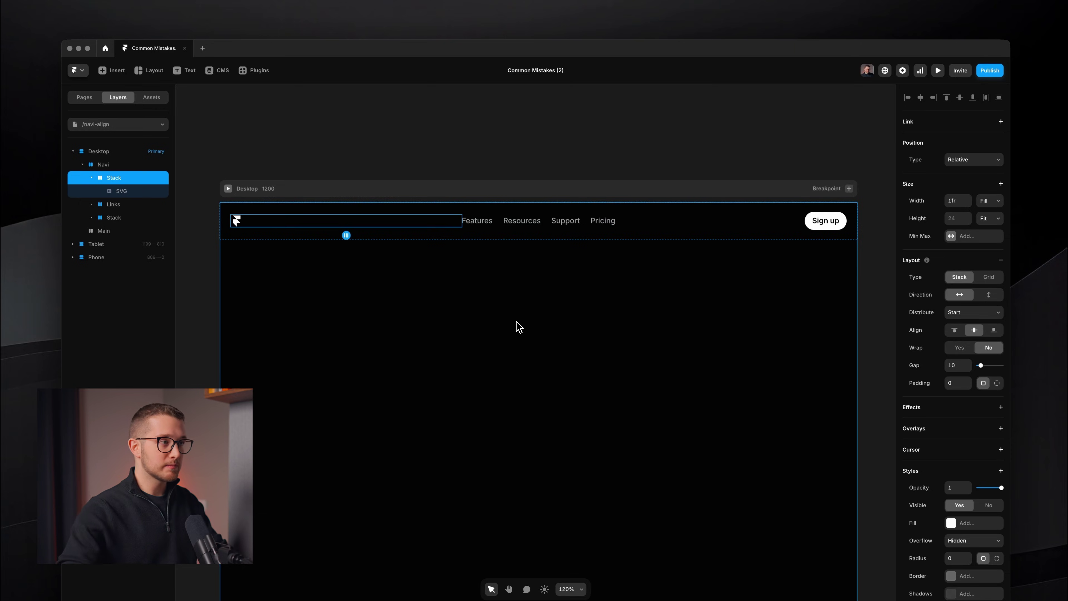
left_click(546, 225)
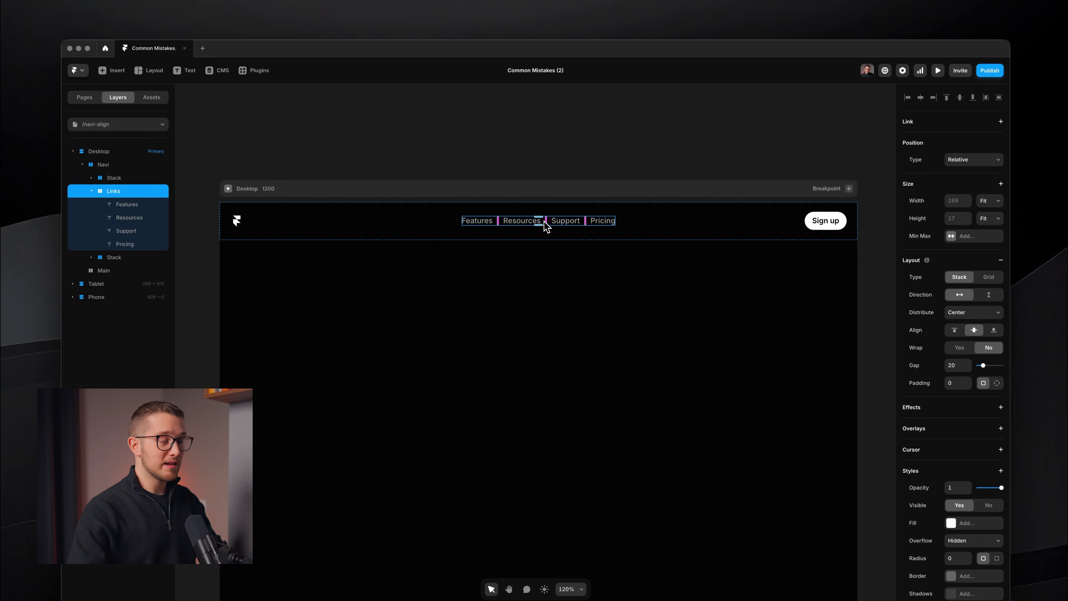
left_click(458, 232)
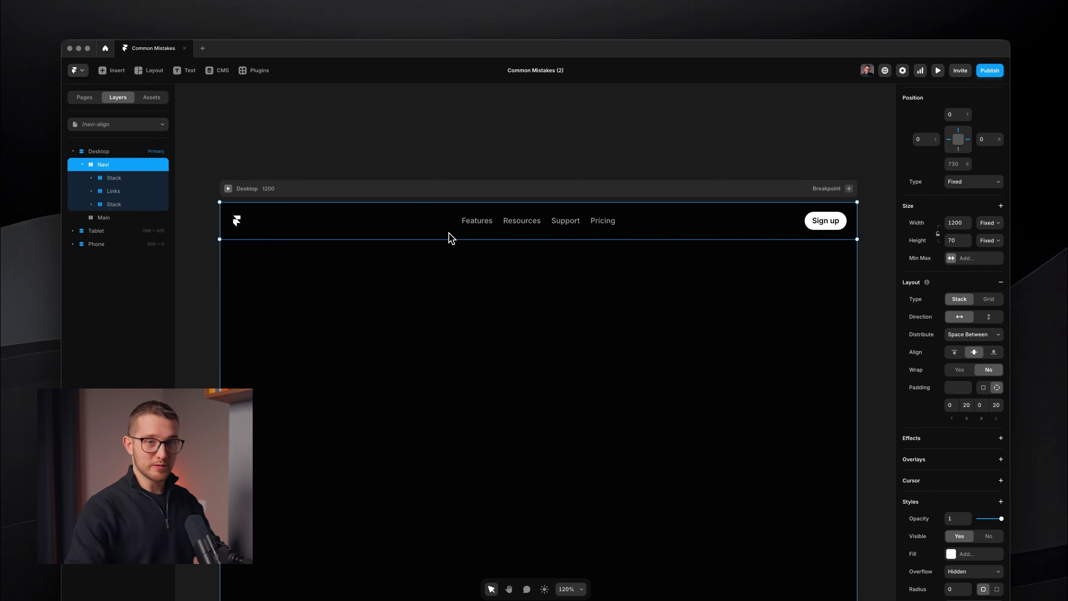
left_click_drag(450, 234, 450, 273)
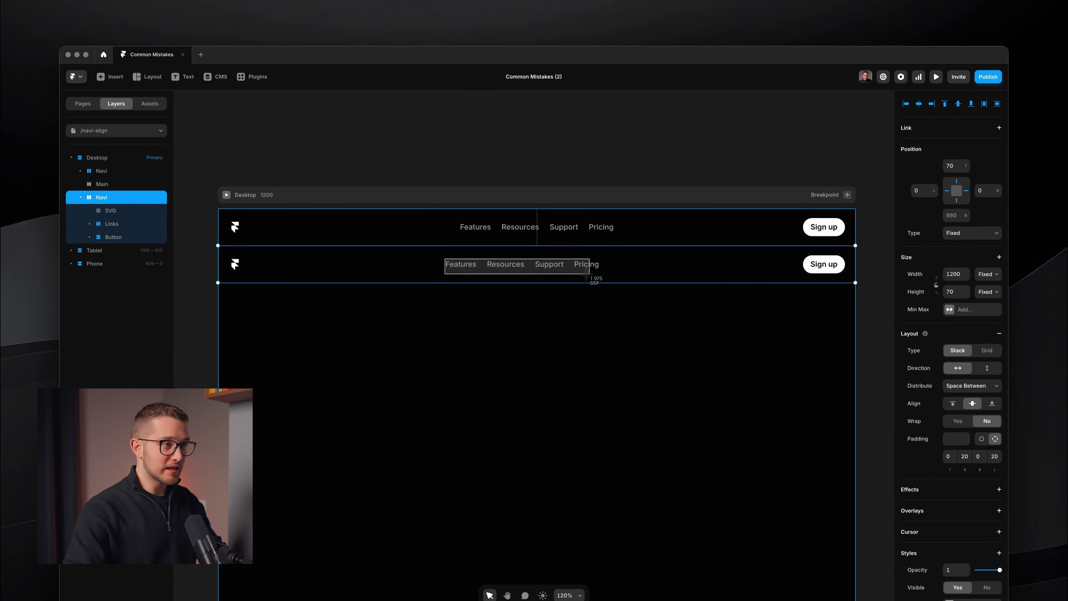
key("super+shift+4")
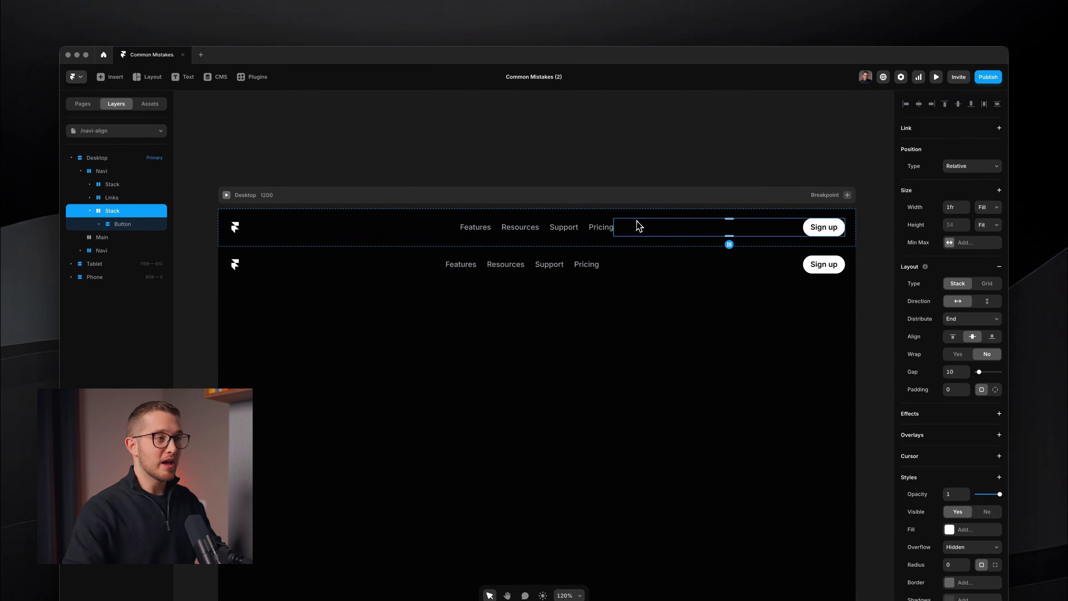
left_click(570, 244)
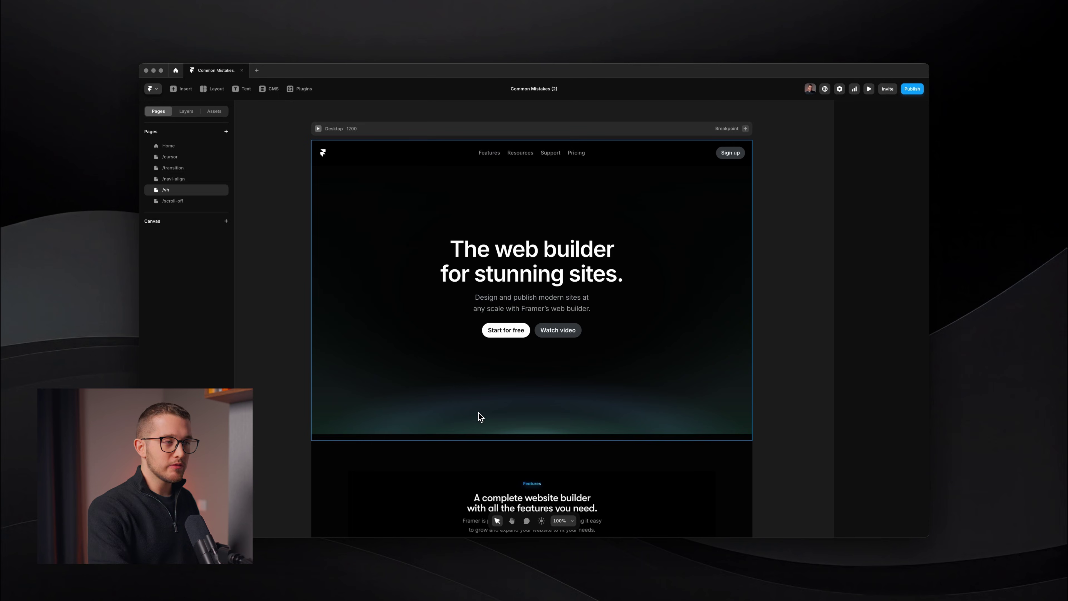
Preview the /vh page full screen, measure the hero section's extent and the space below it, and return to the canvas
key("super+backslash")
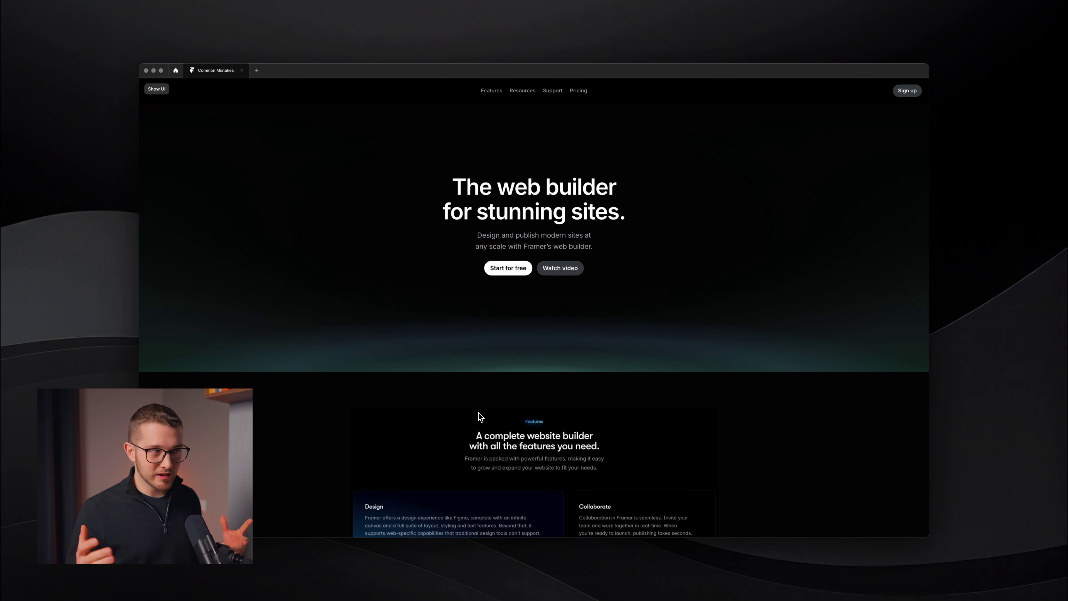
key("super+shift+4")
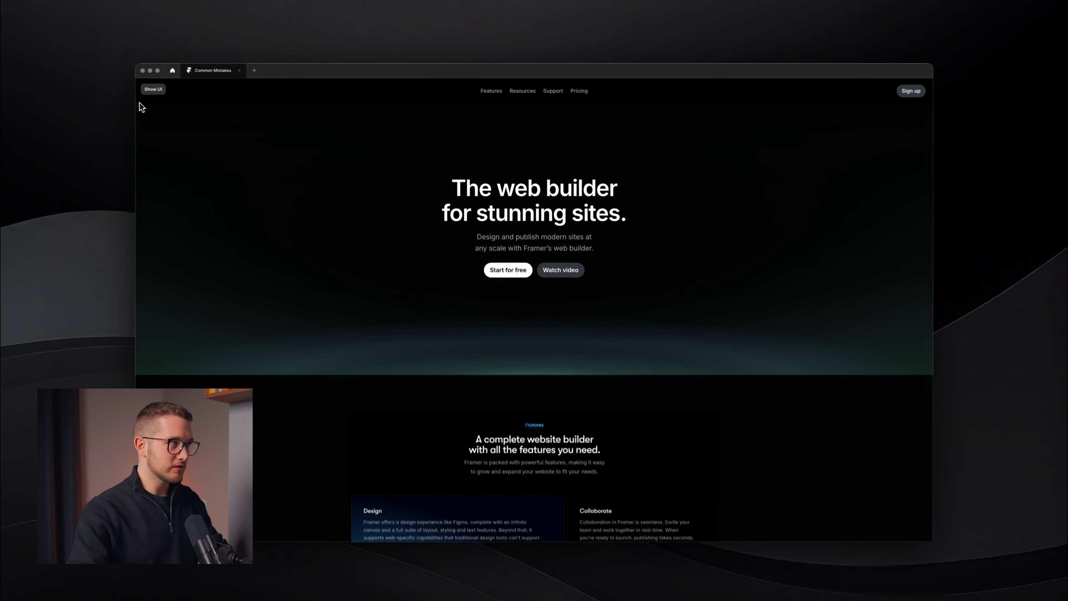
left_click_drag(141, 86, 922, 377)
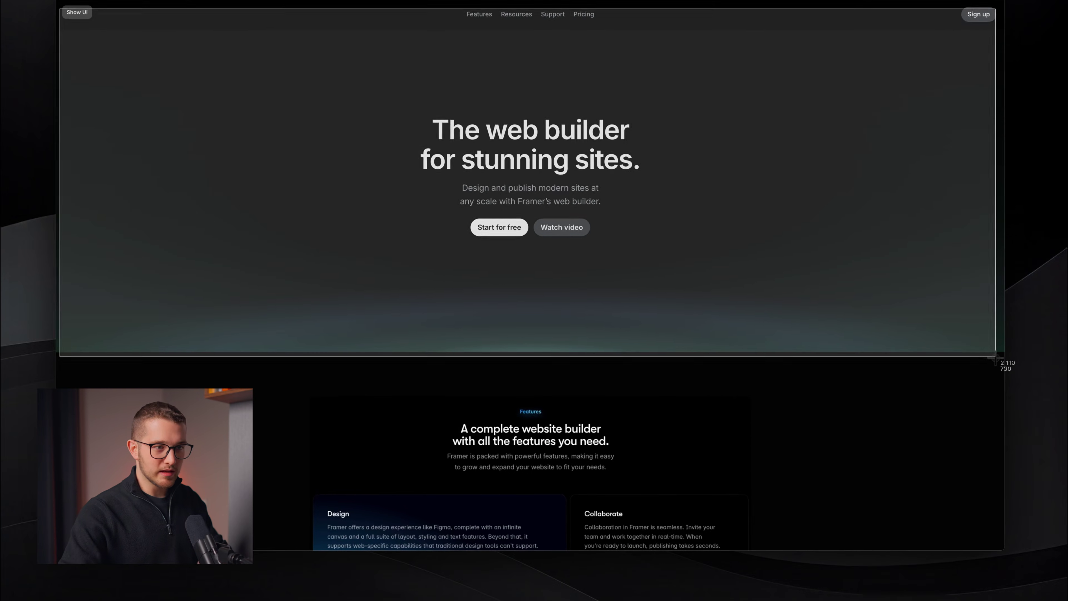
left_click_drag(995, 357, 995, 356)
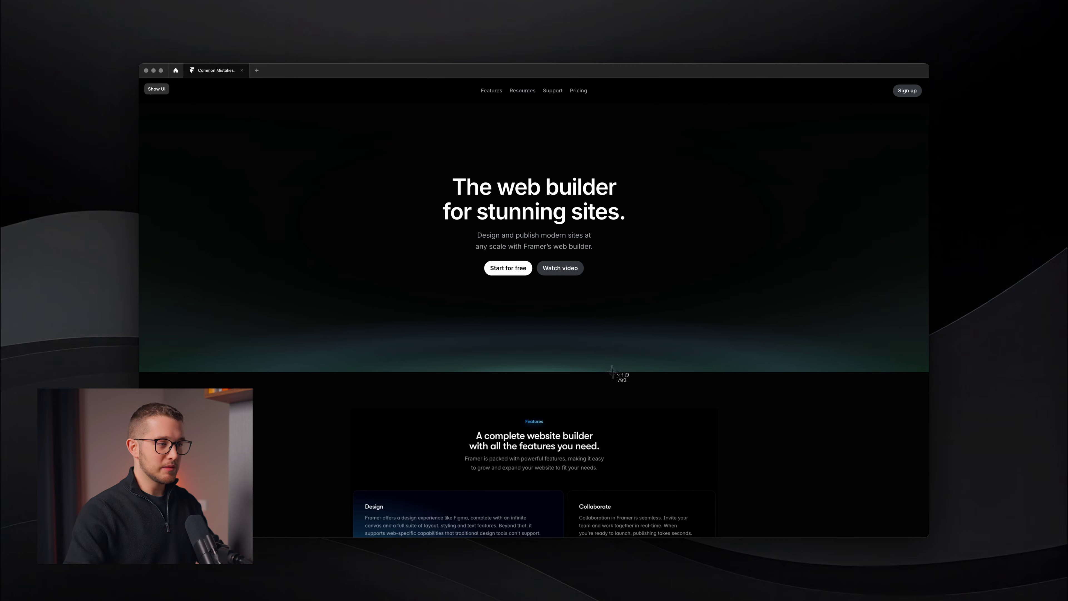
left_click_drag(424, 400, 654, 522)
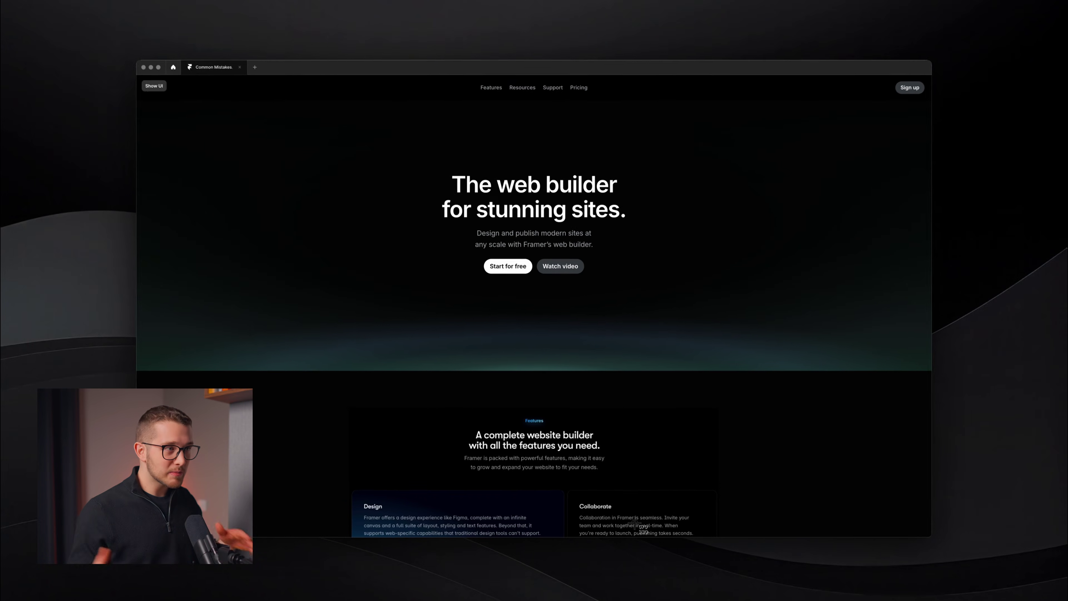
key("super+backslash")
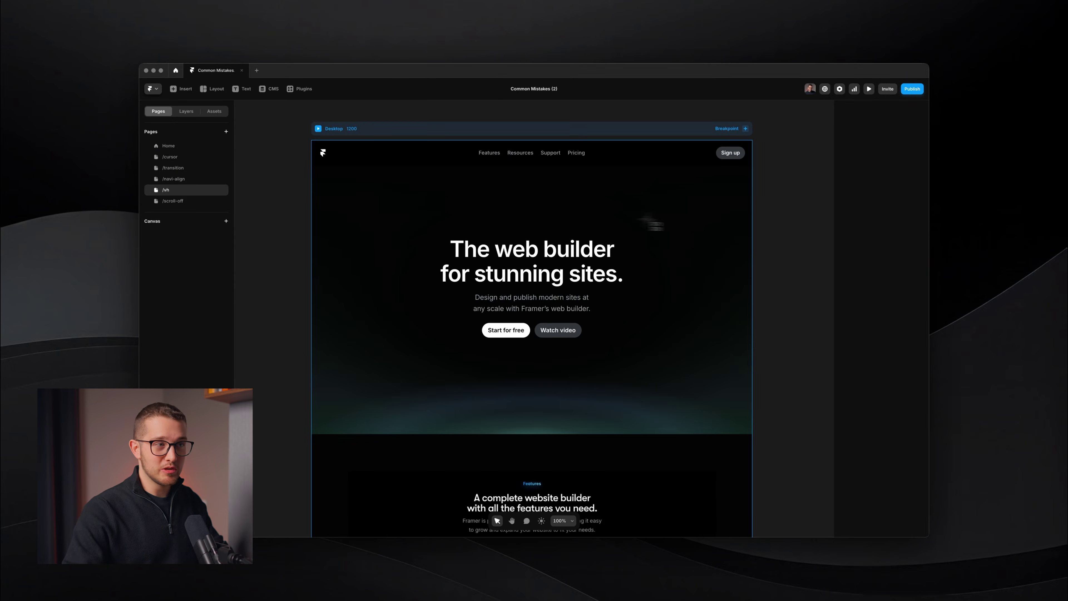
Change the Hero section's height type from Fixed to Viewport
left_click(719, 227)
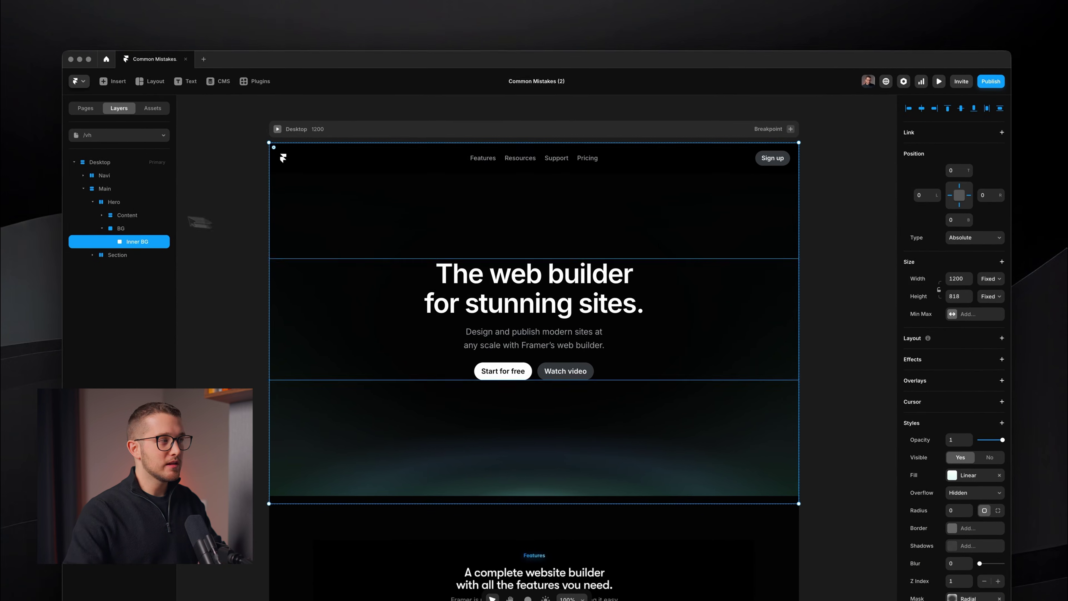
left_click(120, 200)
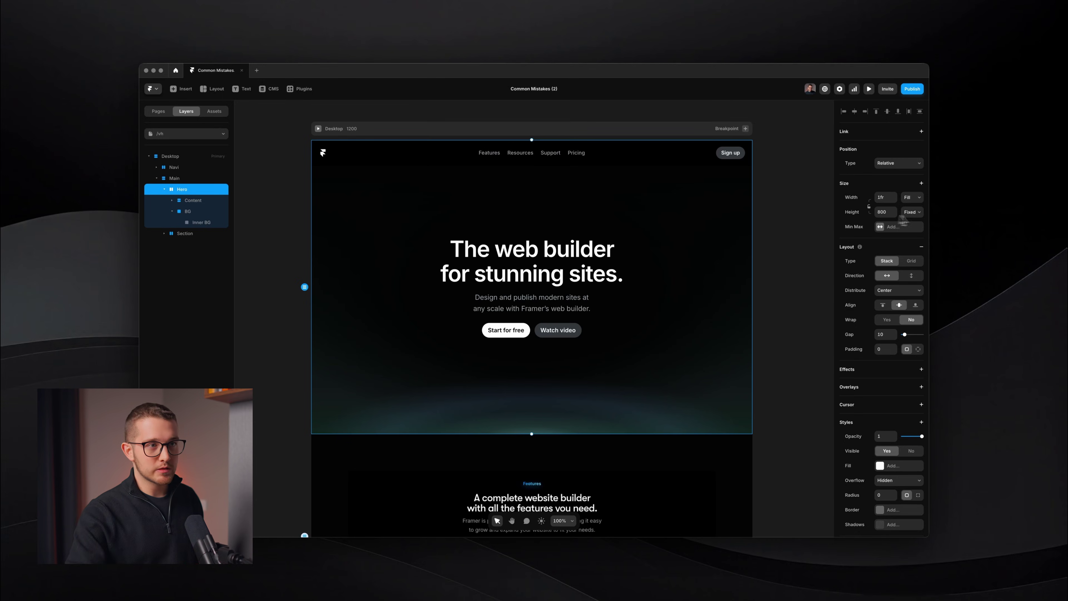
left_click(910, 212)
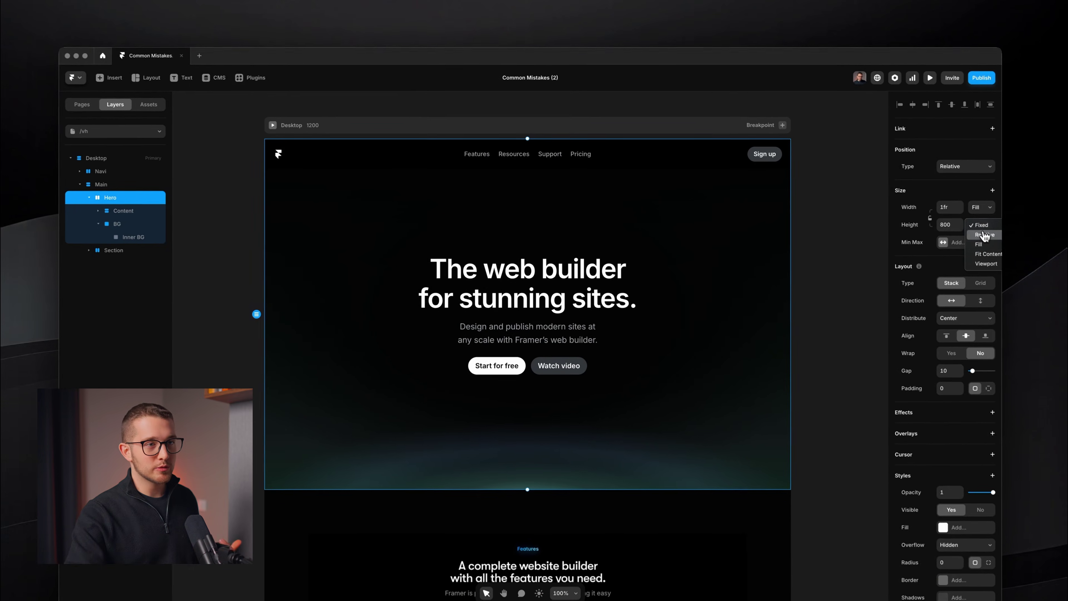
left_click(989, 265)
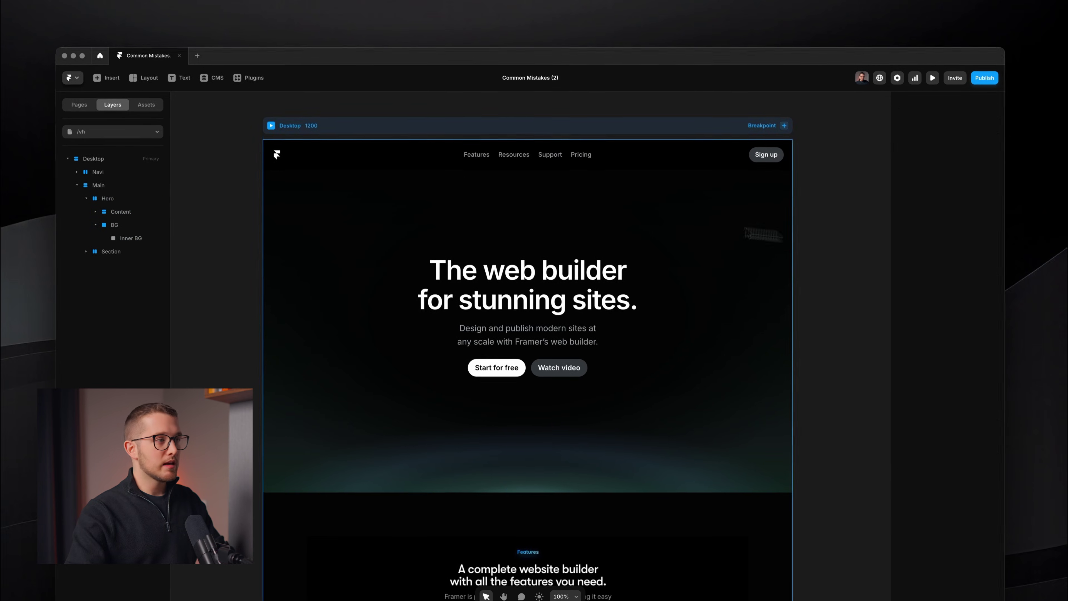
Preview the Desktop breakpoint, resize the preview to about 1408 × 1059 to check the hero's height, and close the preview
left_click(274, 128)
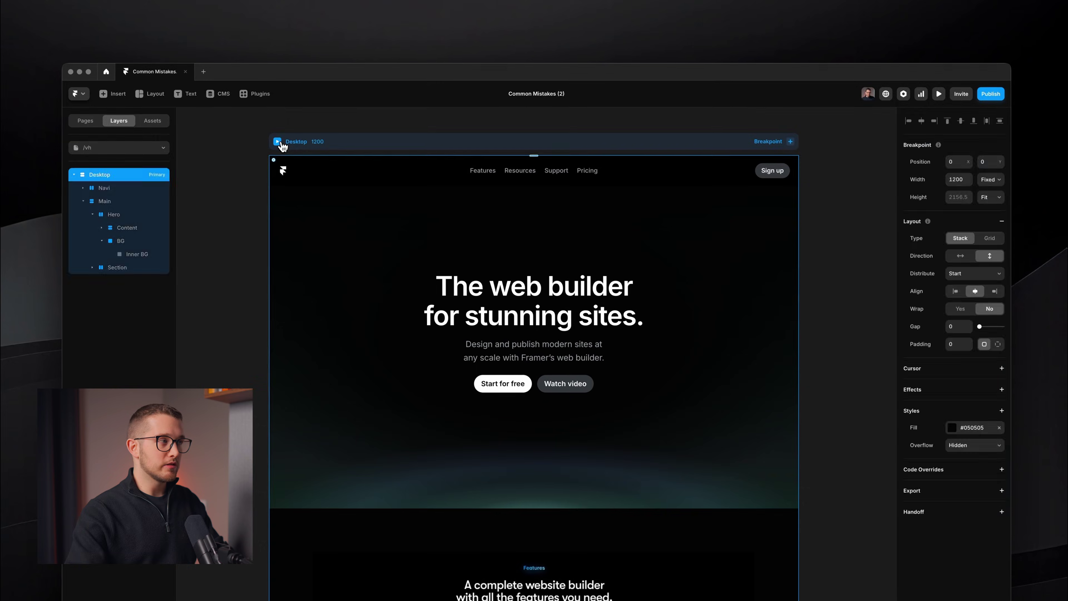
left_click(278, 142)
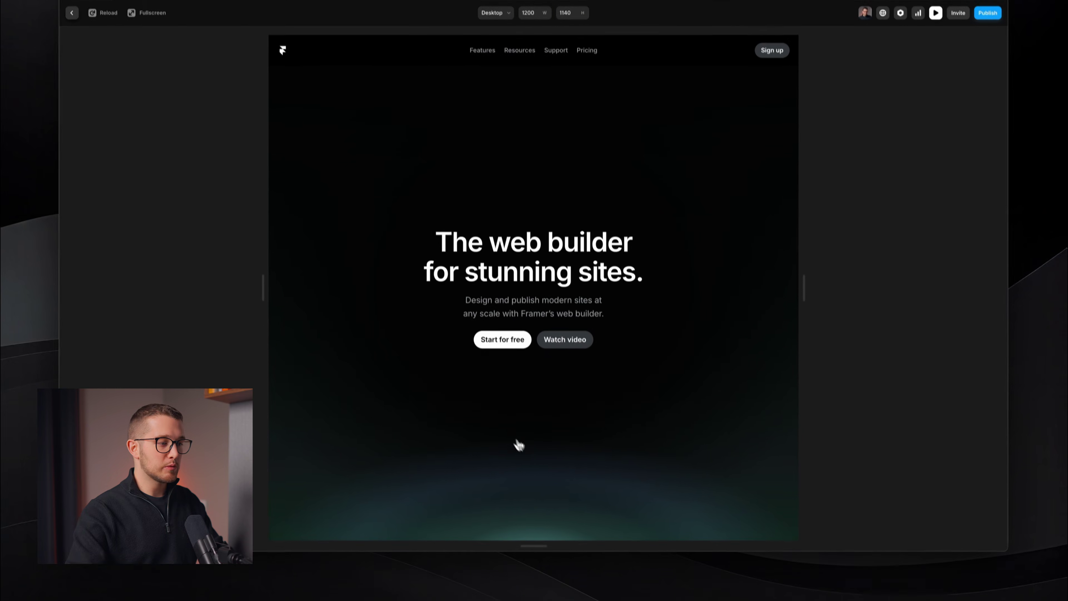
left_click_drag(530, 545, 542, 508)
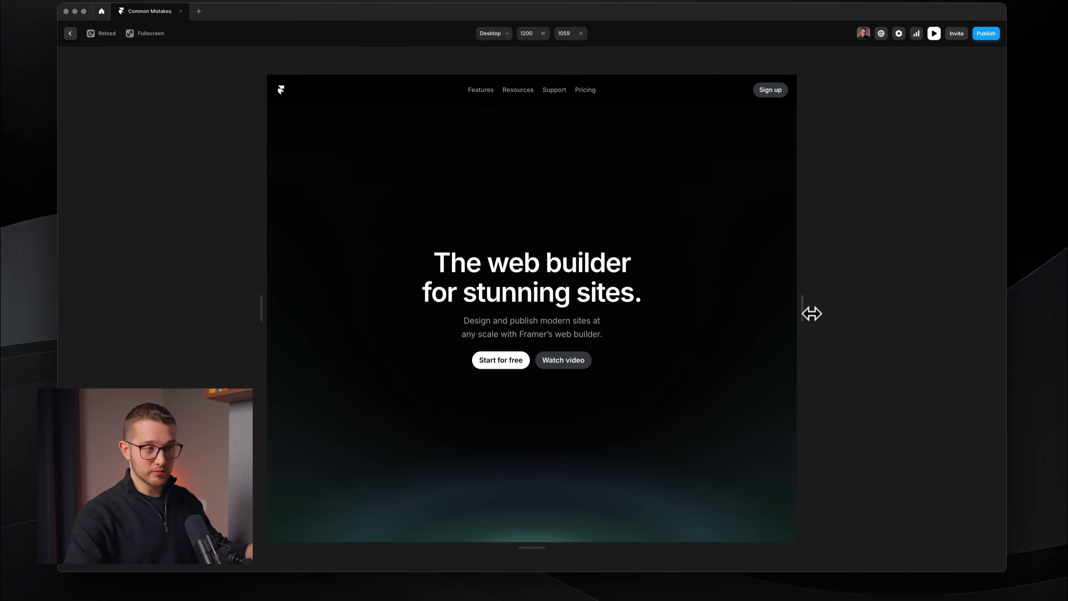
left_click_drag(811, 312, 850, 318)
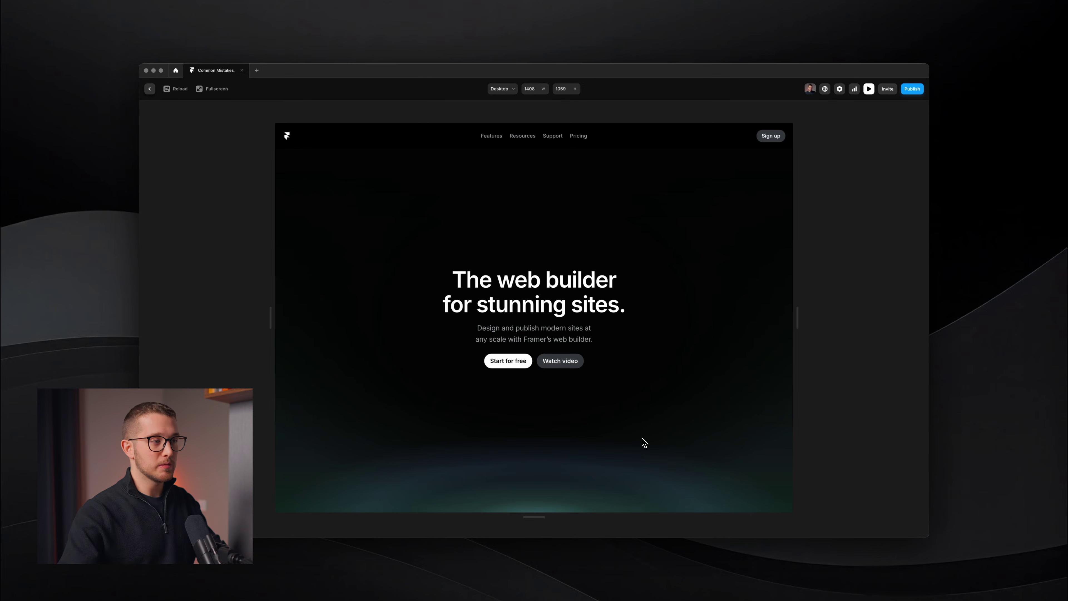
key("Escape")
Reduce the Hero section's viewport height to 90vh
left_click(733, 296)
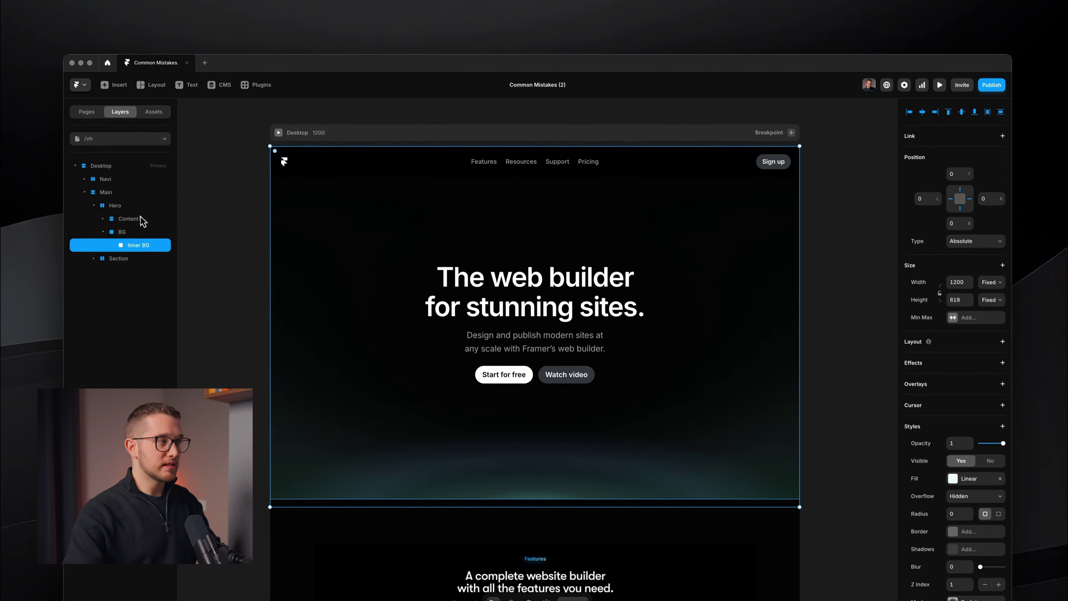
left_click(115, 206)
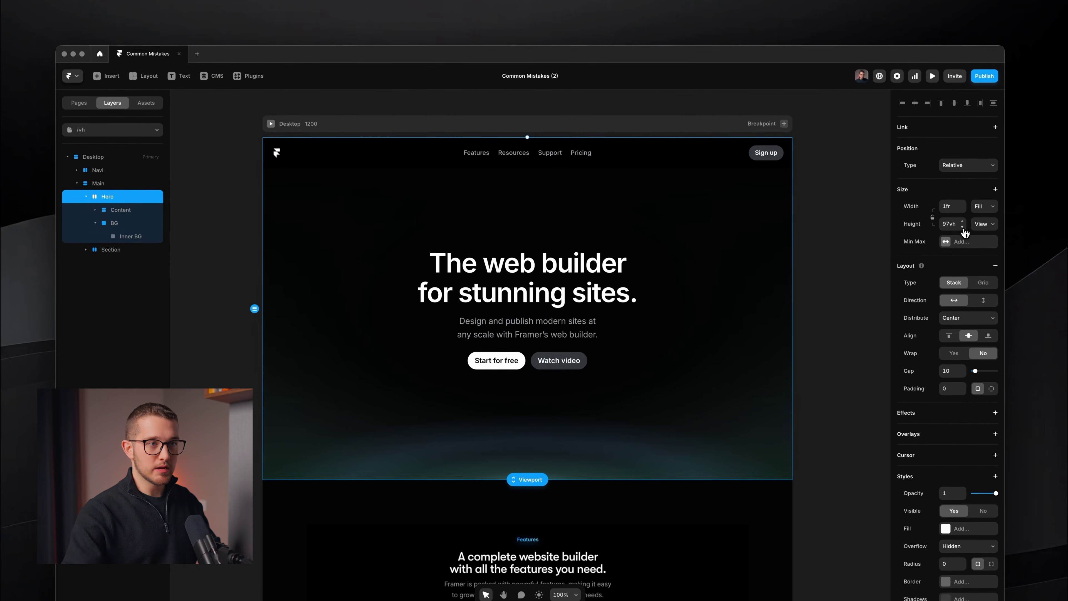
left_click(963, 228)
left_click(963, 227)
left_click(963, 228)
left_click(963, 227)
left_click(963, 227)
left_click(963, 227)
left_click(963, 227)
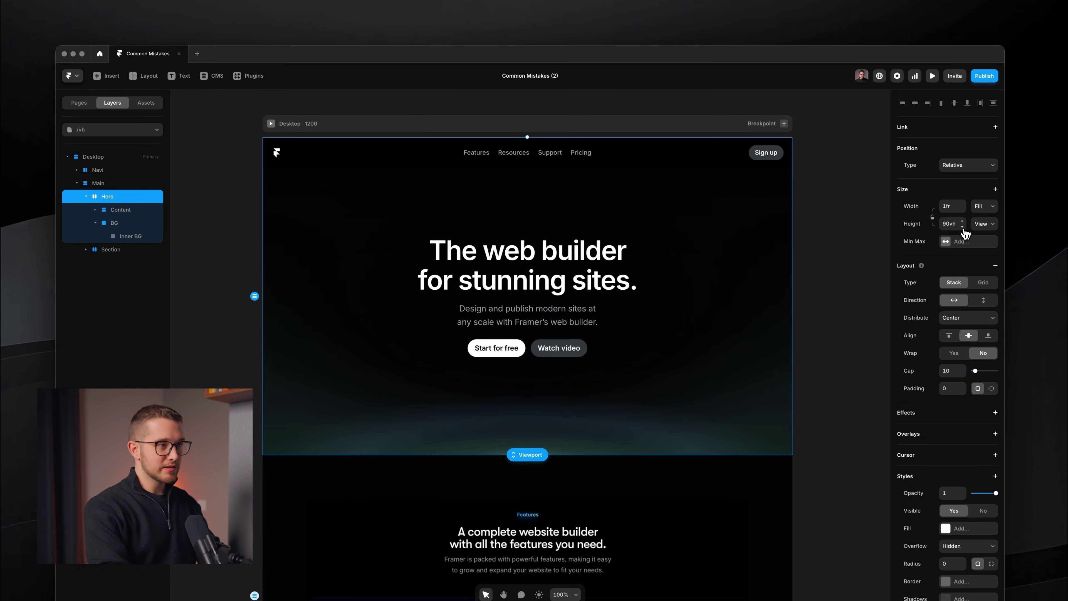
Preview the page full screen and scroll down and back up to check how the hero fits the viewport
key("super+p")
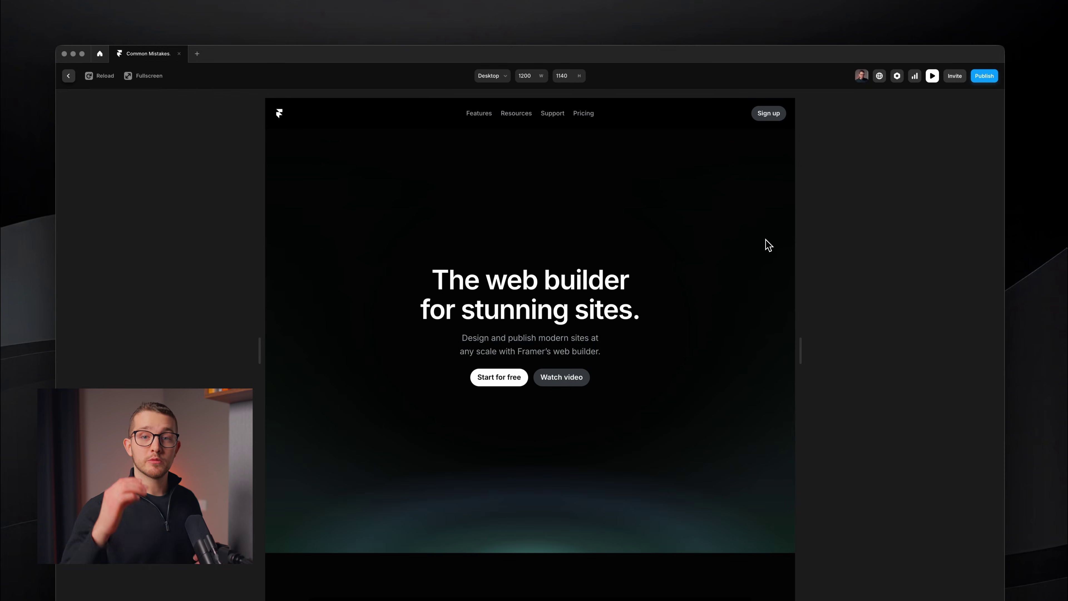
left_click(145, 76)
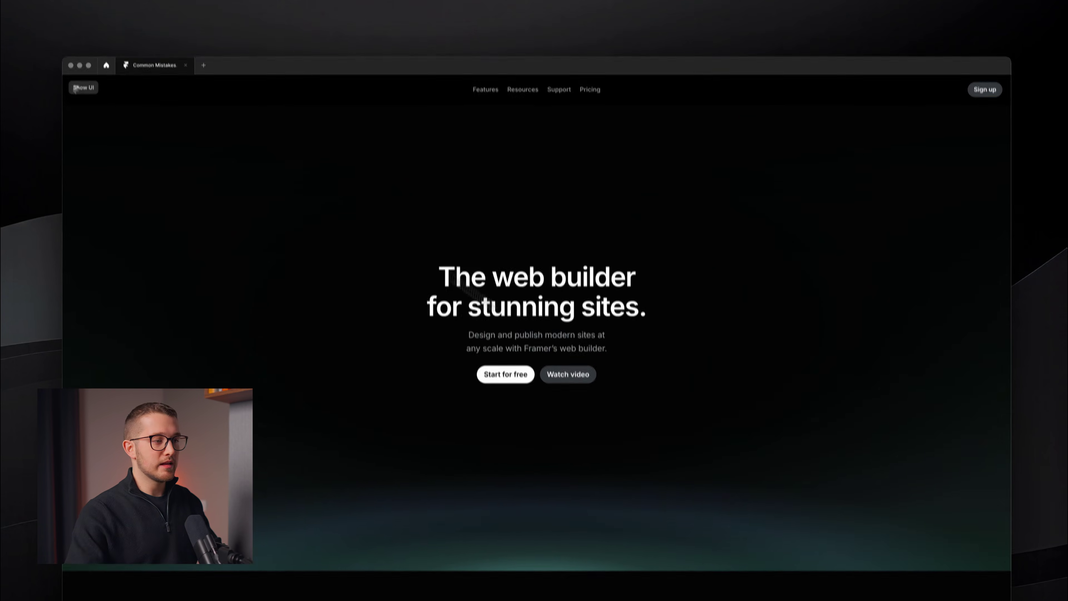
scroll(604, 357, "down", 1)
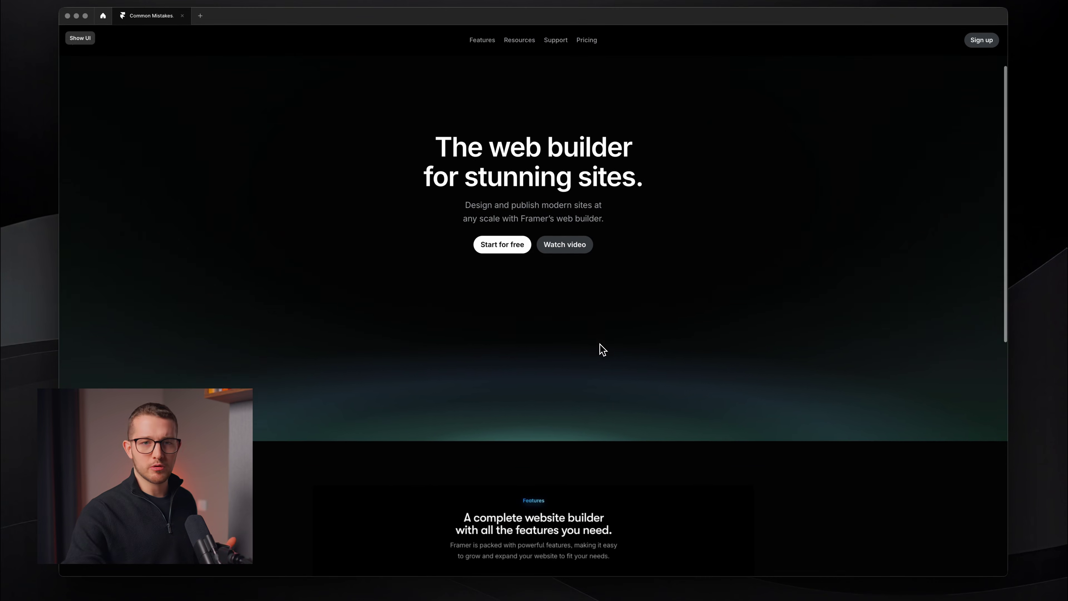
scroll(604, 357, "up", 1)
scroll(596, 349, "down", 10)
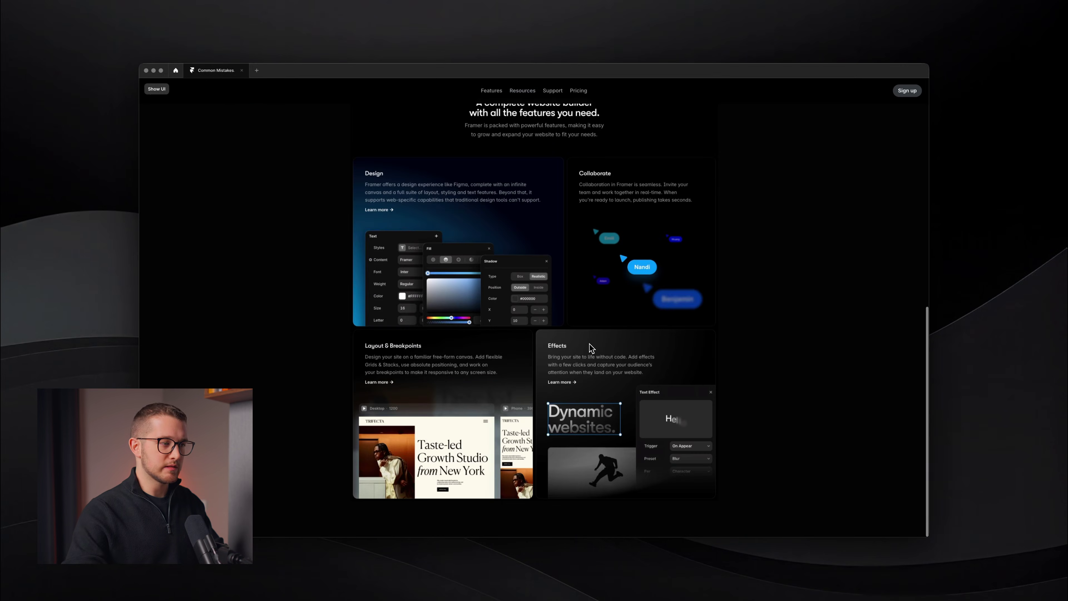
scroll(593, 349, "up", 6)
scroll(592, 349, "up", 4)
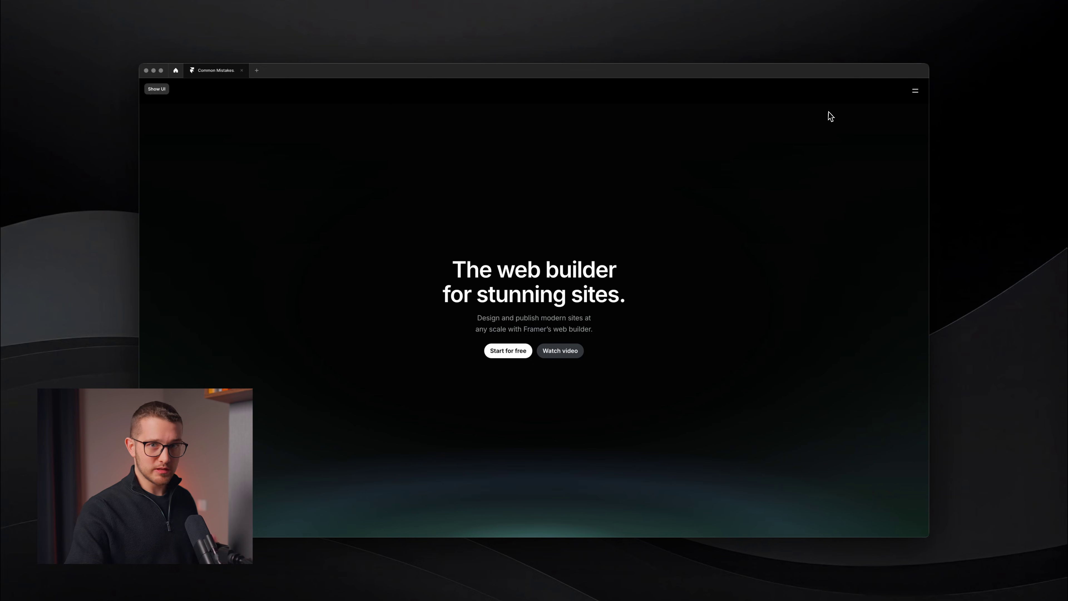
Test opening and closing the navigation menu overlay in the full-screen preview
left_click(917, 94)
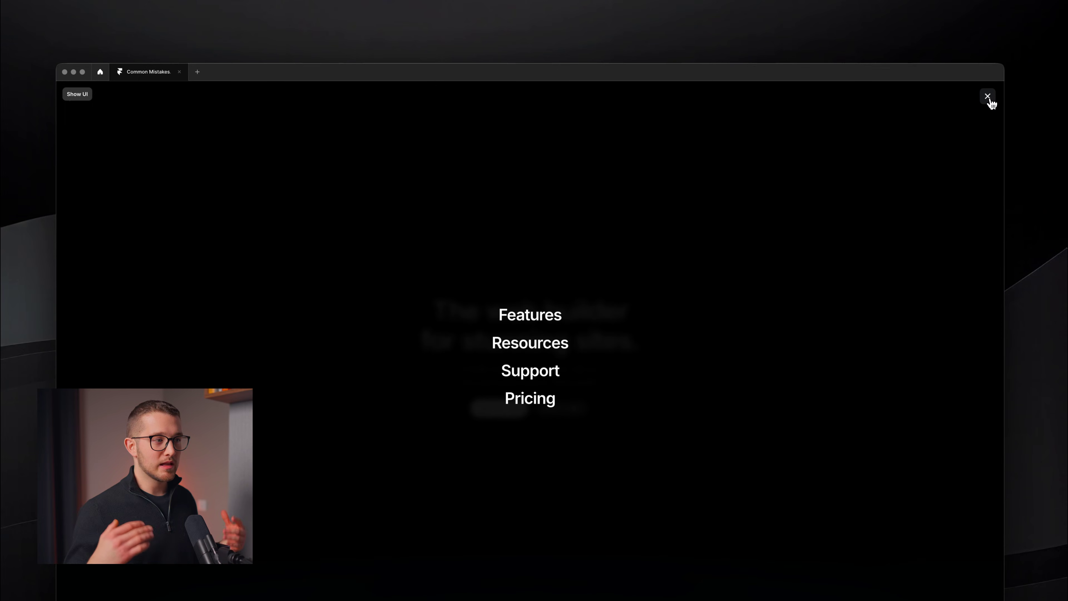
left_click(991, 100)
left_click(991, 100)
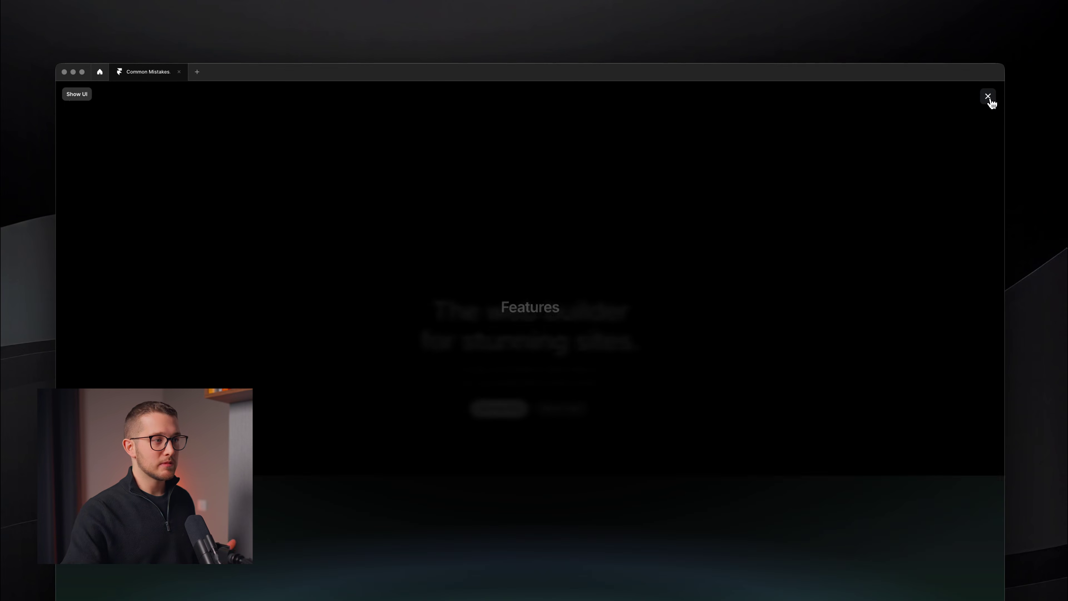
Open the navigation menu overlay in the preview and scroll down and up repeatedly to check whether the page behind it moves
left_click(991, 100)
left_click(991, 100)
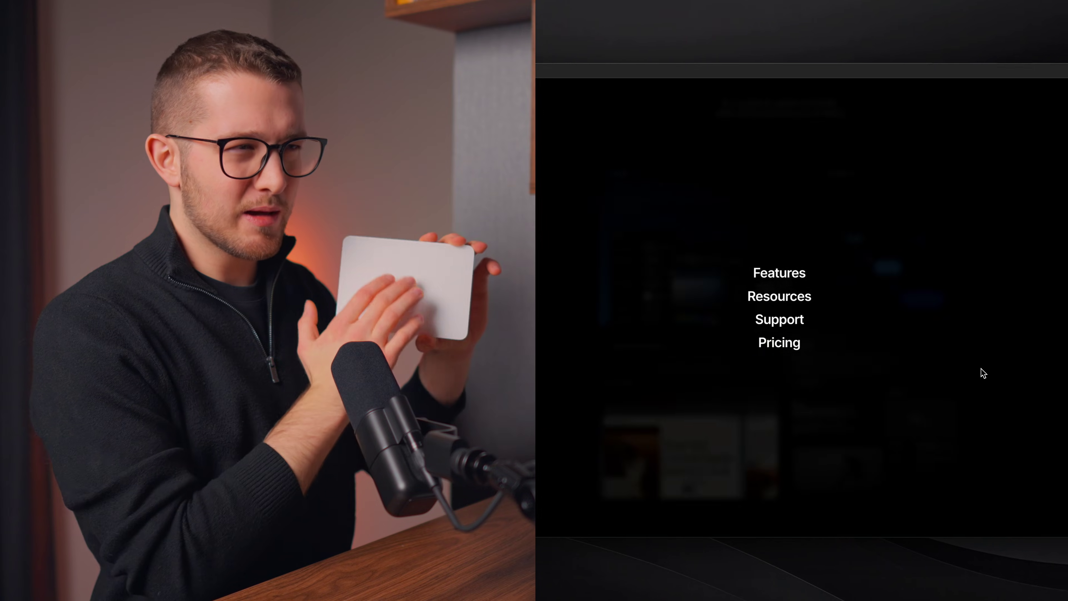
scroll(883, 373, "down", 5)
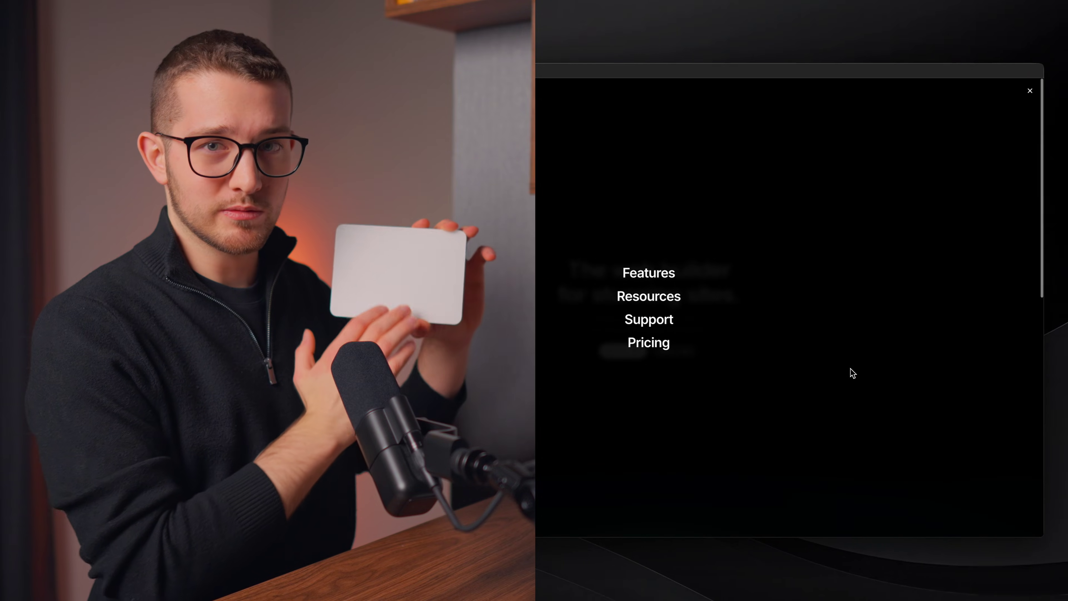
scroll(853, 373, "down", 5)
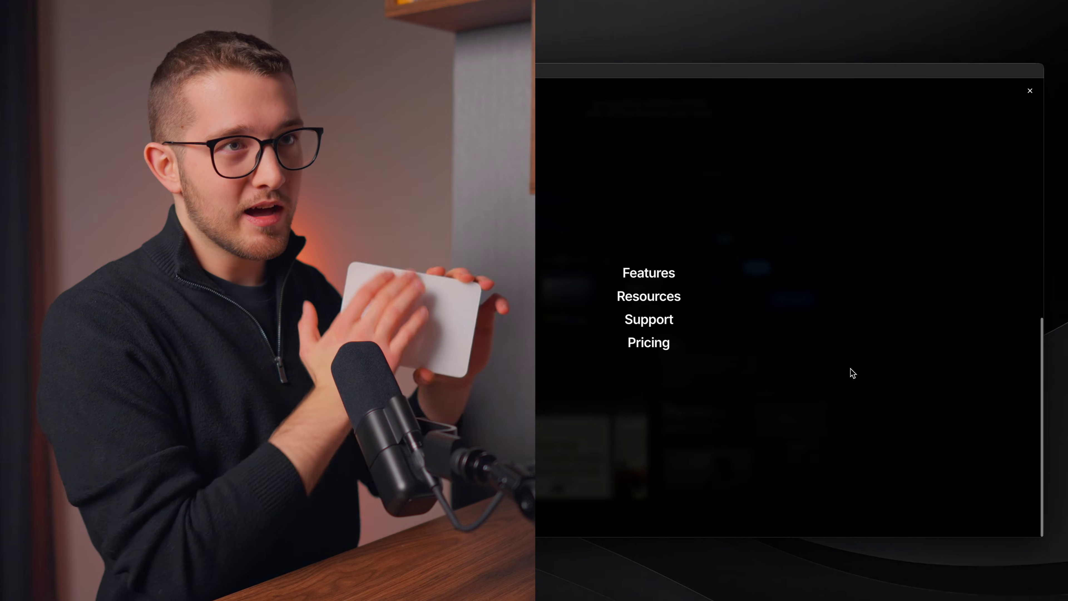
scroll(853, 374, "up", 10)
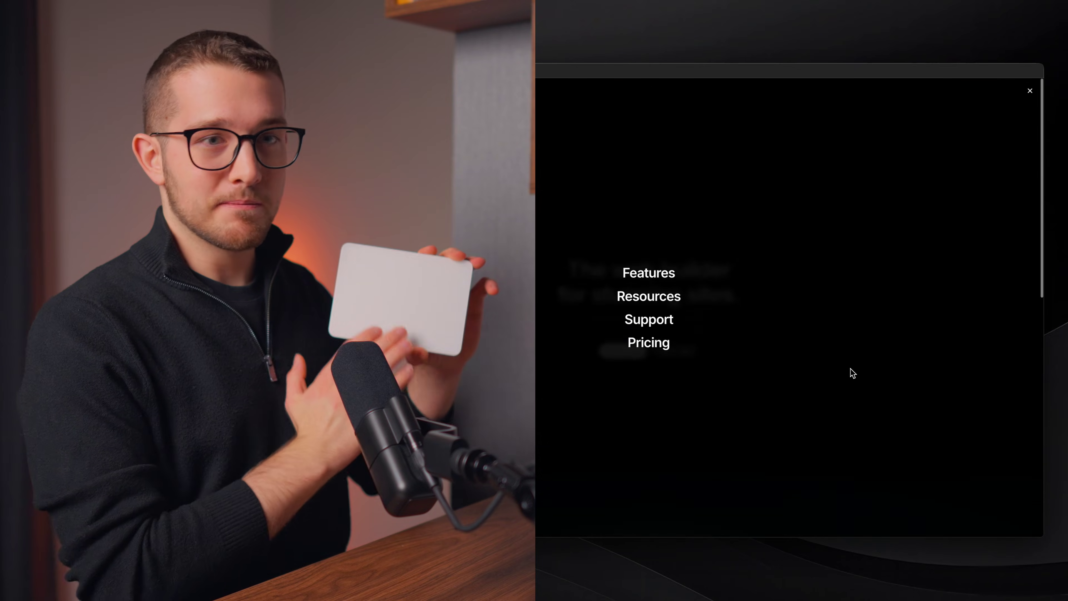
scroll(853, 374, "down", 10)
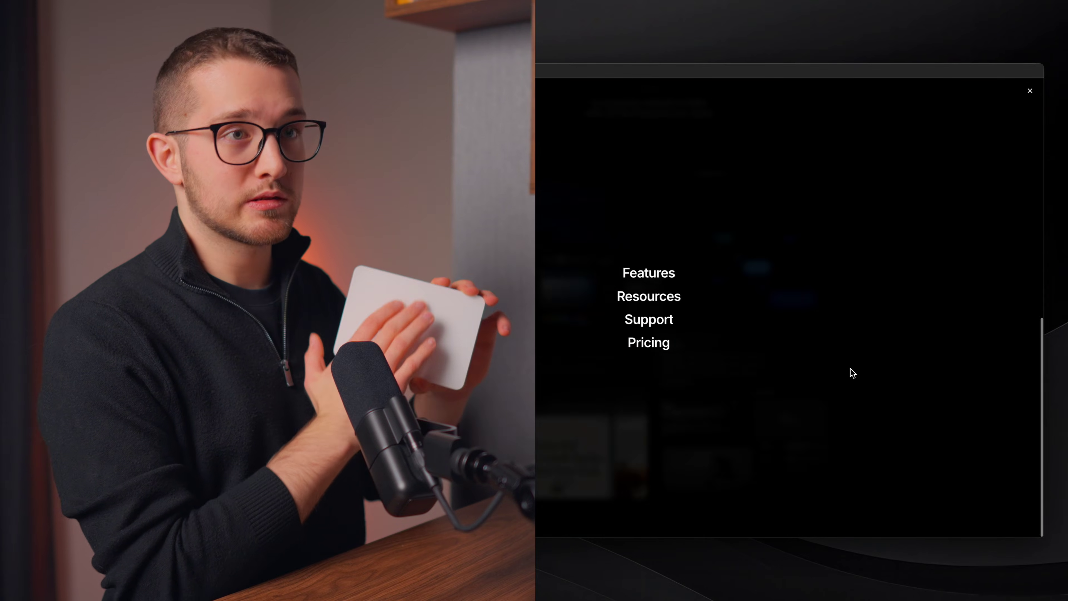
scroll(854, 374, "up", 10)
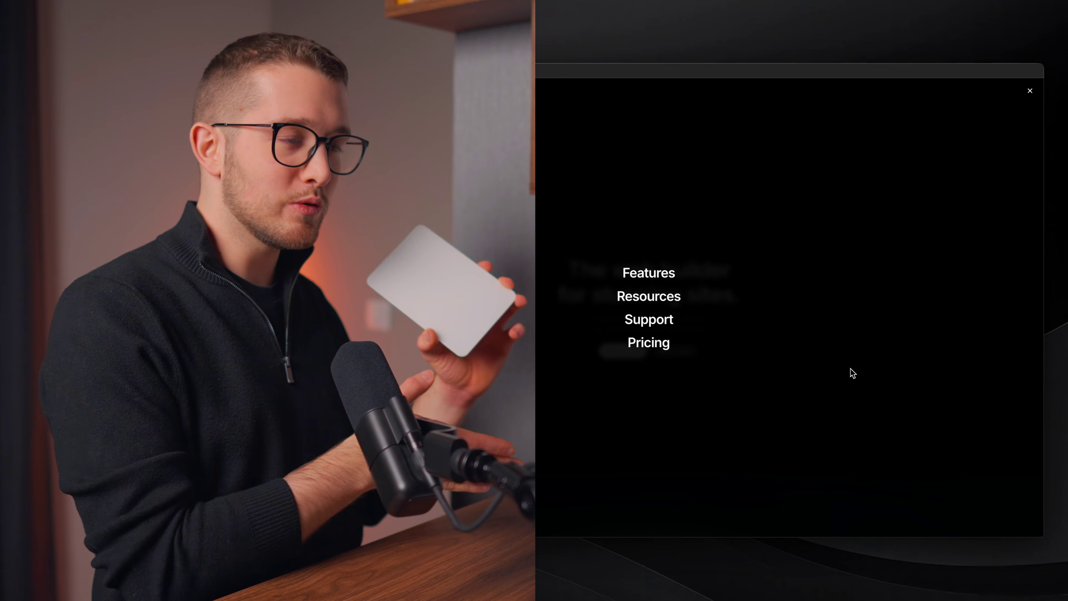
scroll(853, 373, "up", 2)
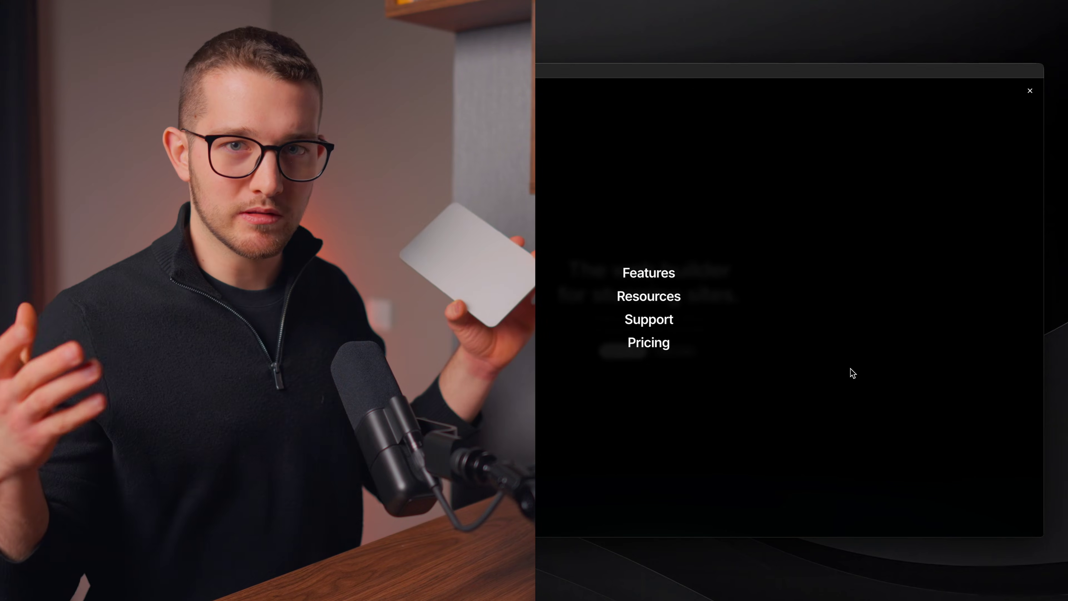
scroll(853, 374, "down", 12)
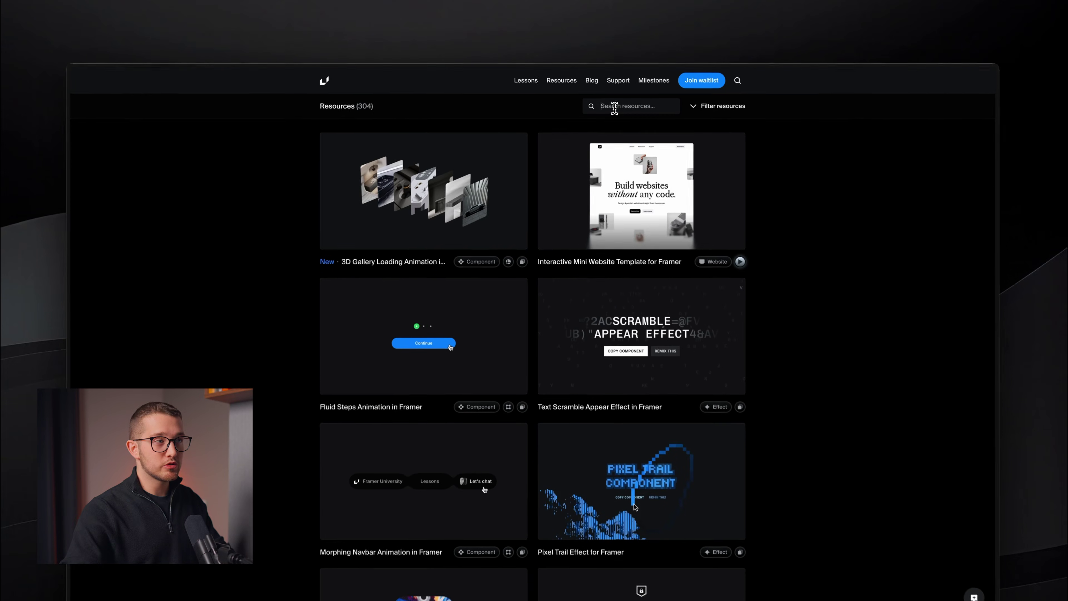
Switch to the Framer University resources site, search for "scroll stopper" and open the Scroll Stopper Component in Framer resource
left_click(646, 108)
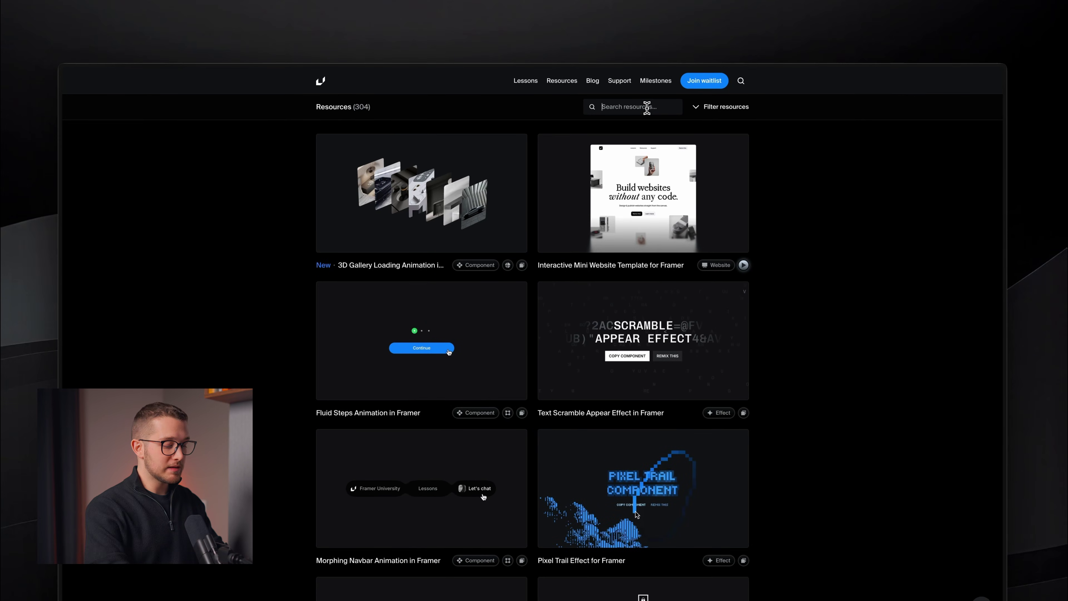
type("scroll stopper")
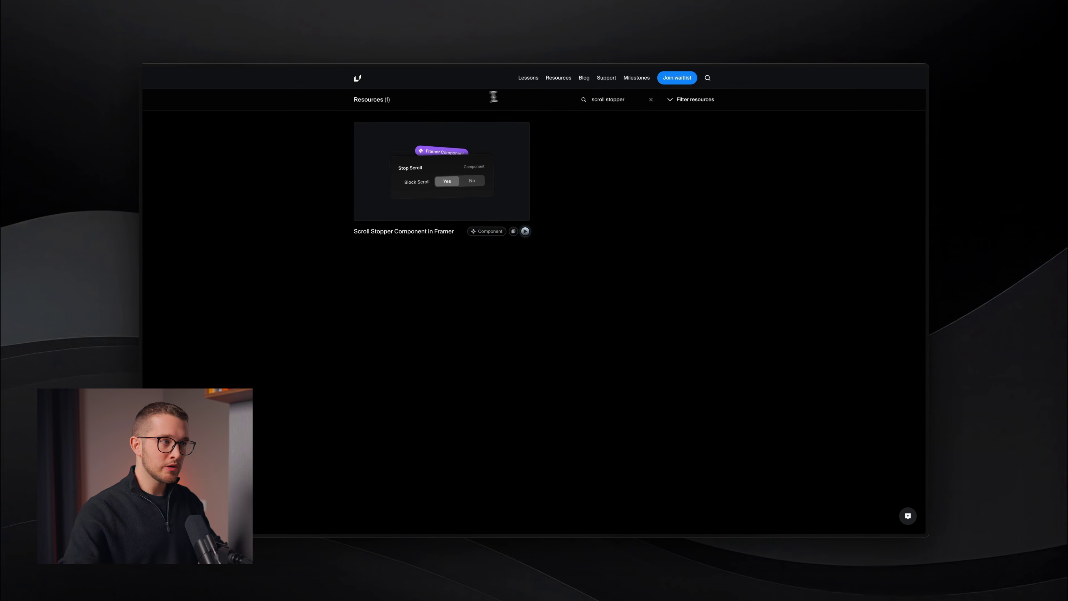
left_click(462, 187)
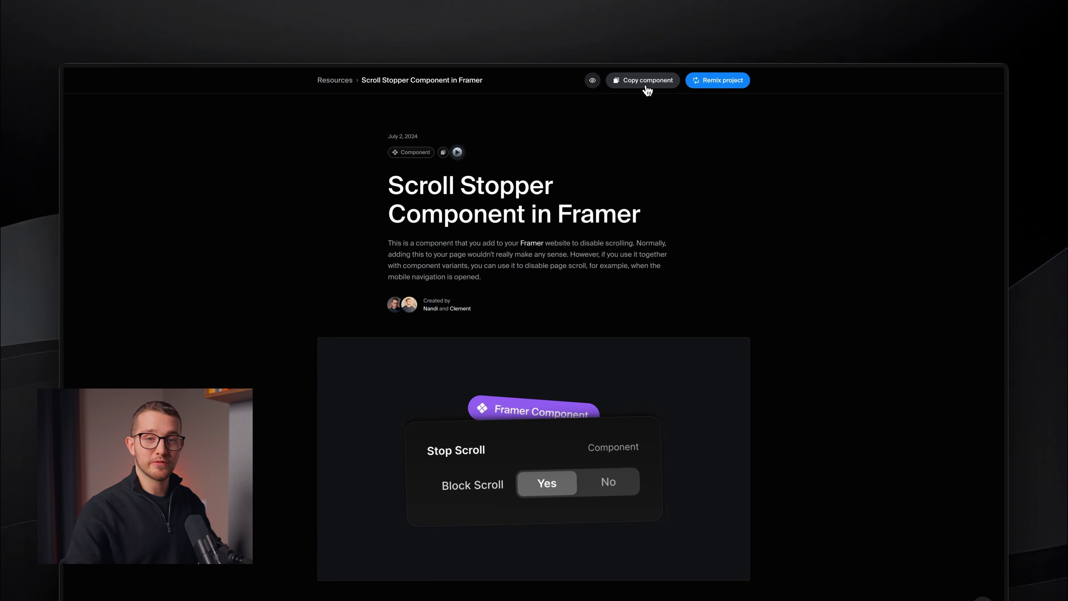